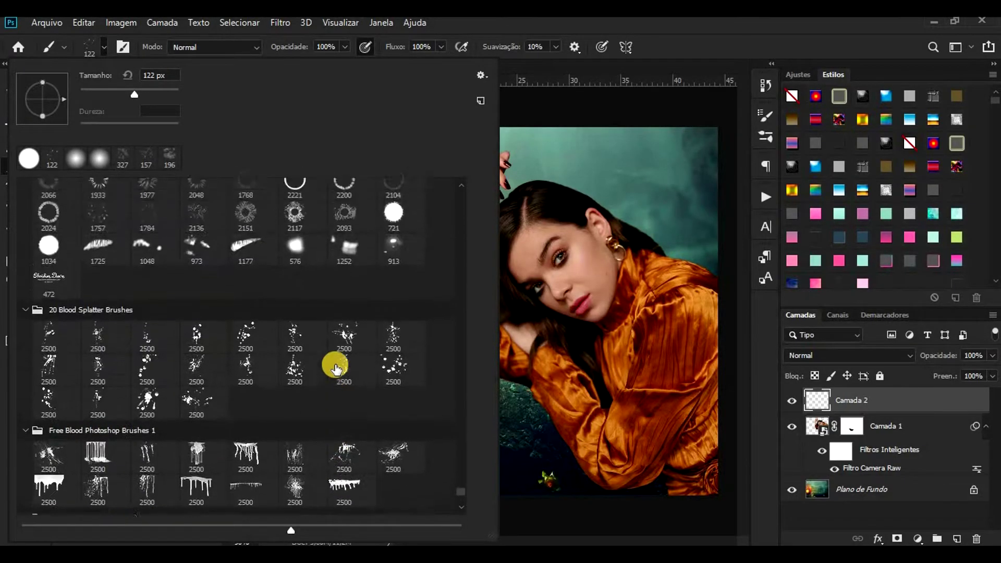
Step: Choose a 55 px skin-texture brush from the brush preset library
{"action": "scroll", "coordinate": [336, 368], "scroll_direction": "up", "scroll_amount": 10}
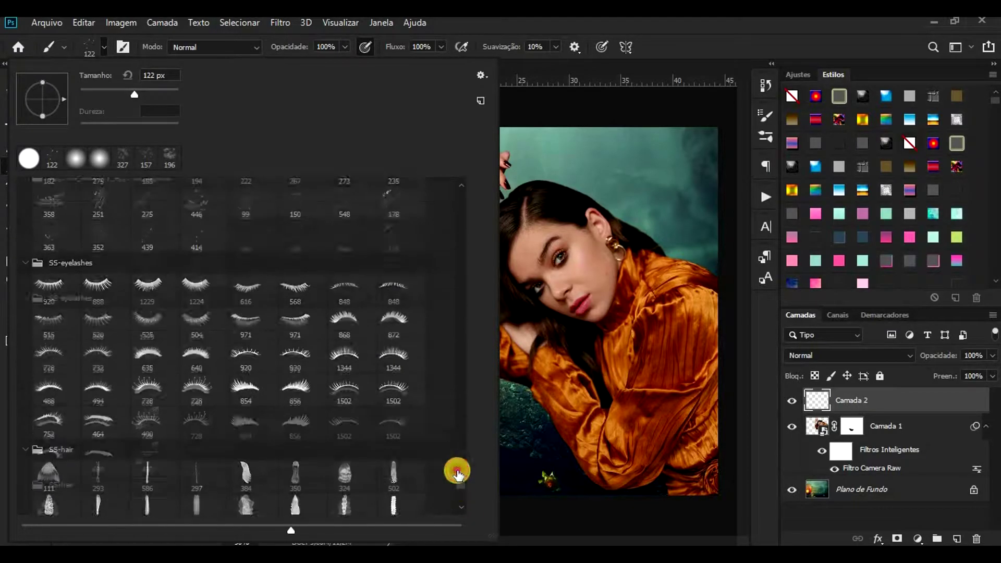
{"action": "scroll", "coordinate": [313, 398], "scroll_direction": "up", "scroll_amount": 15}
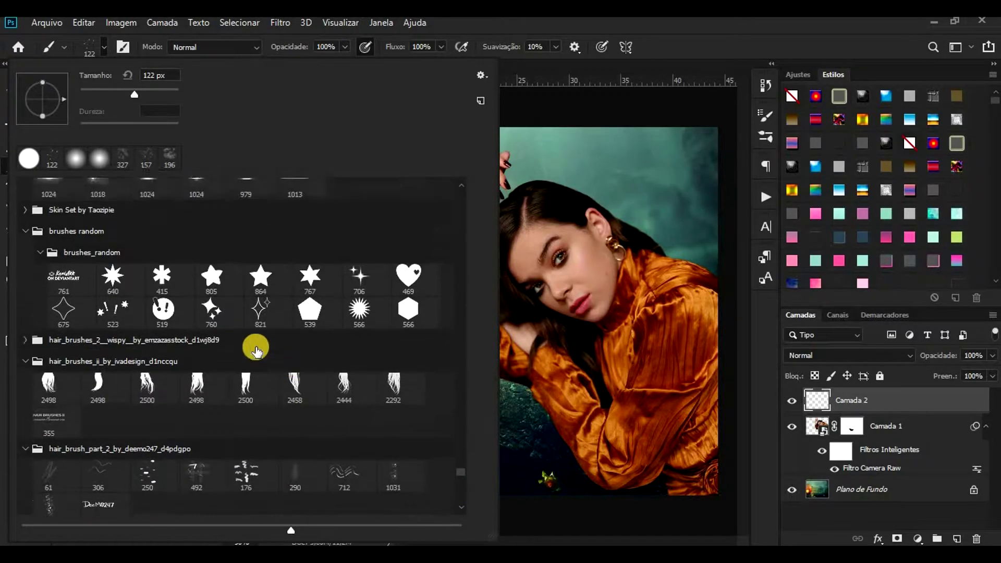
{"action": "scroll", "coordinate": [255, 351], "scroll_direction": "up", "scroll_amount": 15}
{"action": "left_click", "coordinate": [117, 339]}
{"action": "scroll", "coordinate": [130, 323], "scroll_direction": "up", "scroll_amount": 2}
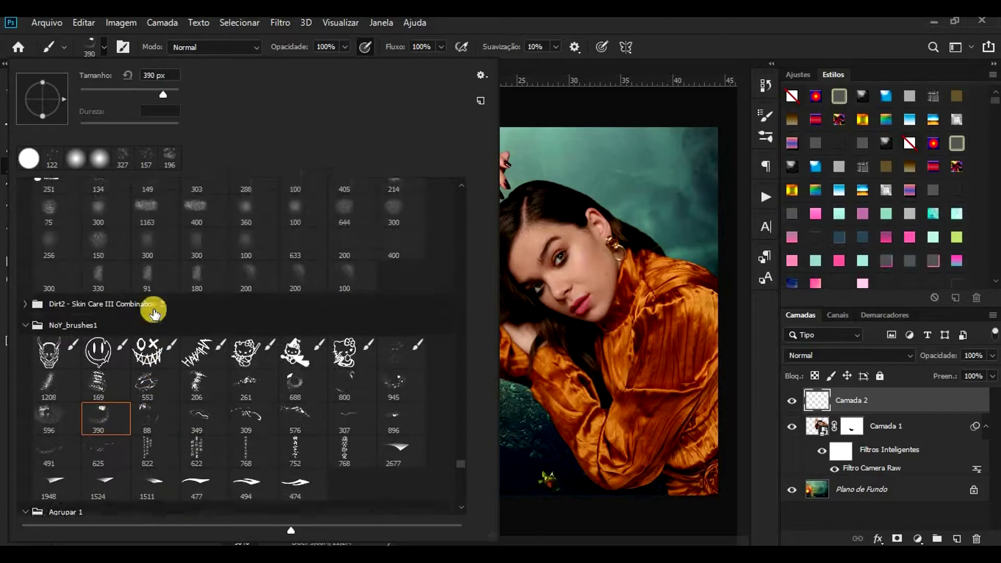
{"action": "scroll", "coordinate": [154, 314], "scroll_direction": "up", "scroll_amount": 1}
{"action": "left_click", "coordinate": [147, 252]}
{"action": "left_click", "coordinate": [624, 66]}
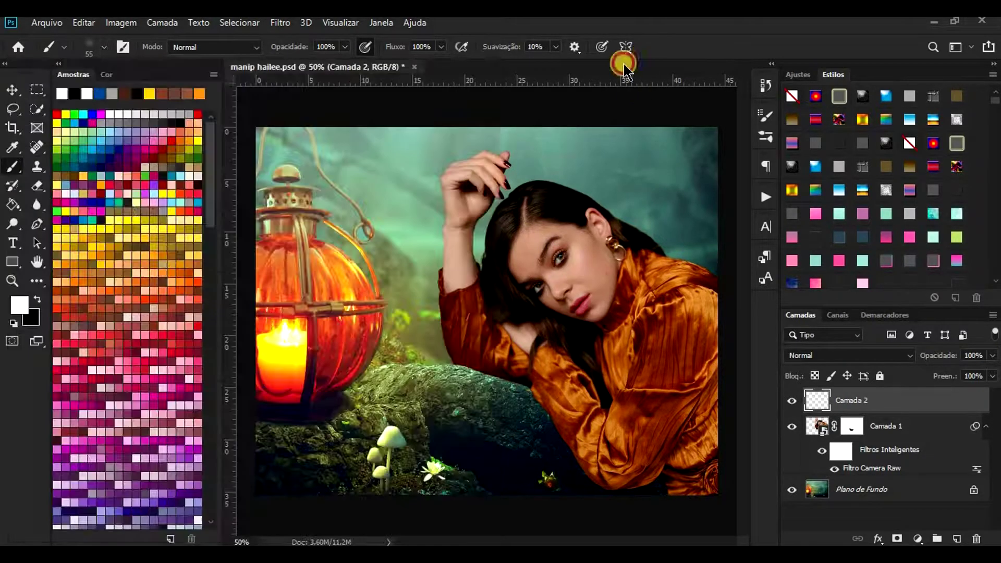
Step: Apply the Camera Raw filter to Camada 1 with luminance noise reduction 25 and luminance detail 76, and raise the colour noise reduction
{"action": "key", "text": "ctrl+plus"}
{"action": "key", "text": "ctrl+plus"}
{"action": "key", "text": "ctrl+plus"}
{"action": "left_click_drag", "start_coordinate": [567, 541], "coordinate": [600, 541]}
{"action": "scroll", "coordinate": [619, 417], "scroll_direction": "up", "scroll_amount": 3}
{"action": "scroll", "coordinate": [620, 417], "scroll_direction": "up", "scroll_amount": 1}
{"action": "key", "text": "alt+bracketleft"}
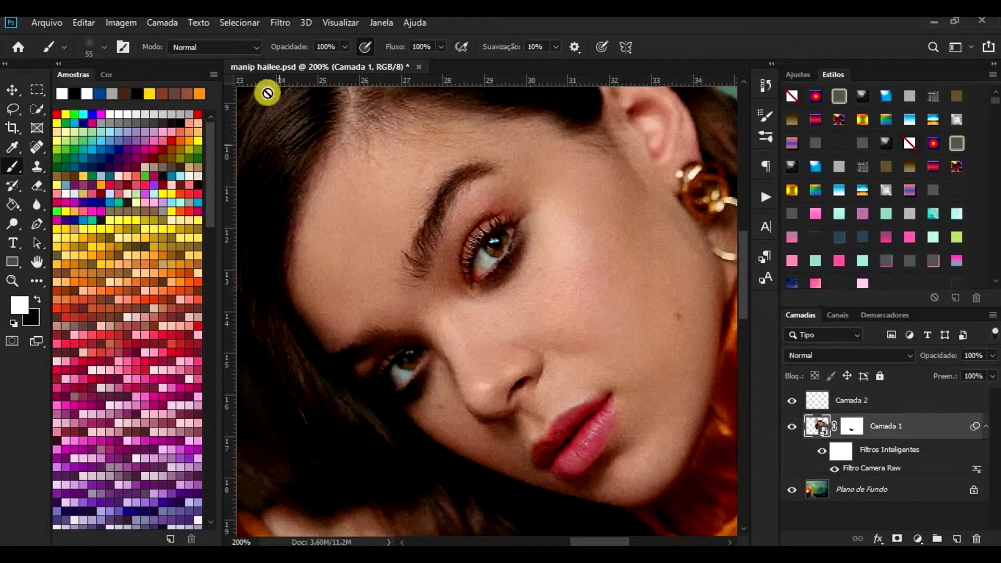
{"action": "left_click", "coordinate": [280, 23]}
{"action": "left_click", "coordinate": [333, 110]}
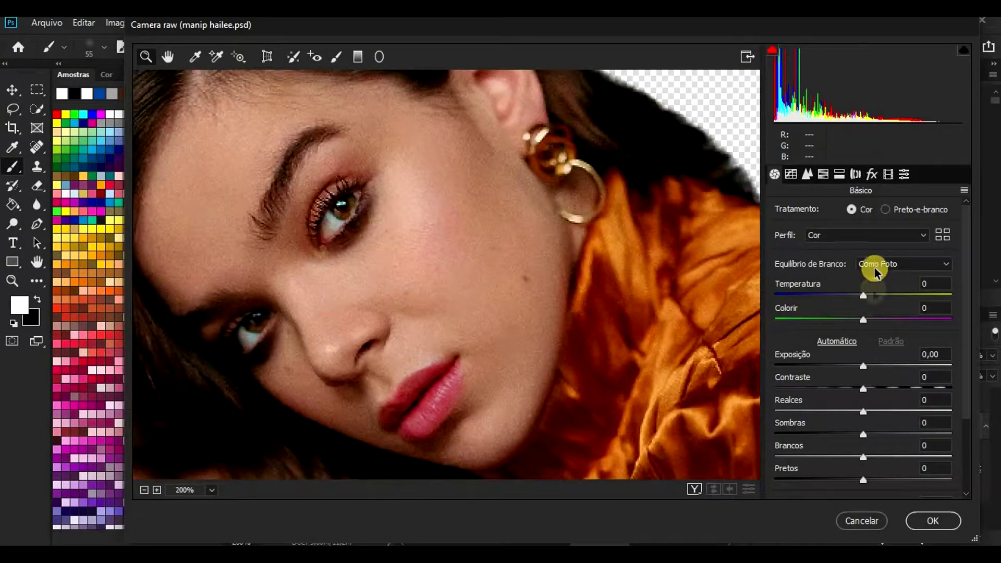
{"action": "left_click", "coordinate": [807, 173]}
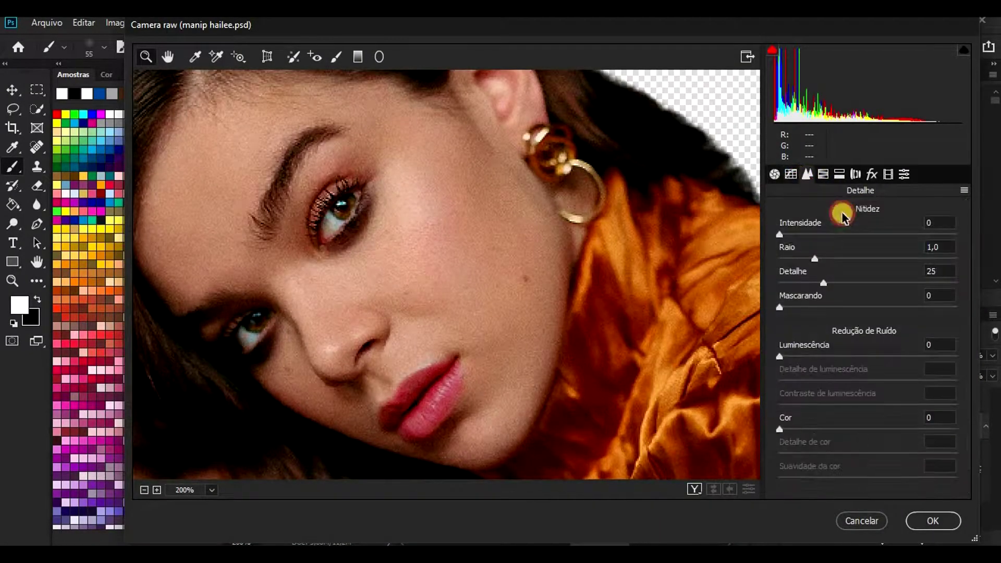
{"action": "left_click_drag", "start_coordinate": [779, 357], "coordinate": [807, 357]}
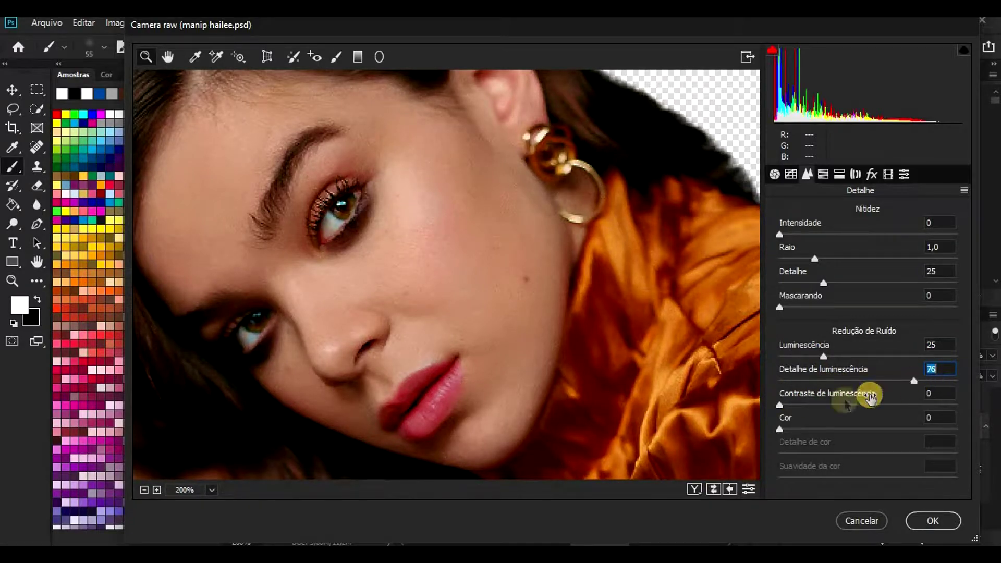
{"action": "left_click_drag", "start_coordinate": [780, 429], "coordinate": [849, 429]}
{"action": "left_click", "coordinate": [932, 520]}
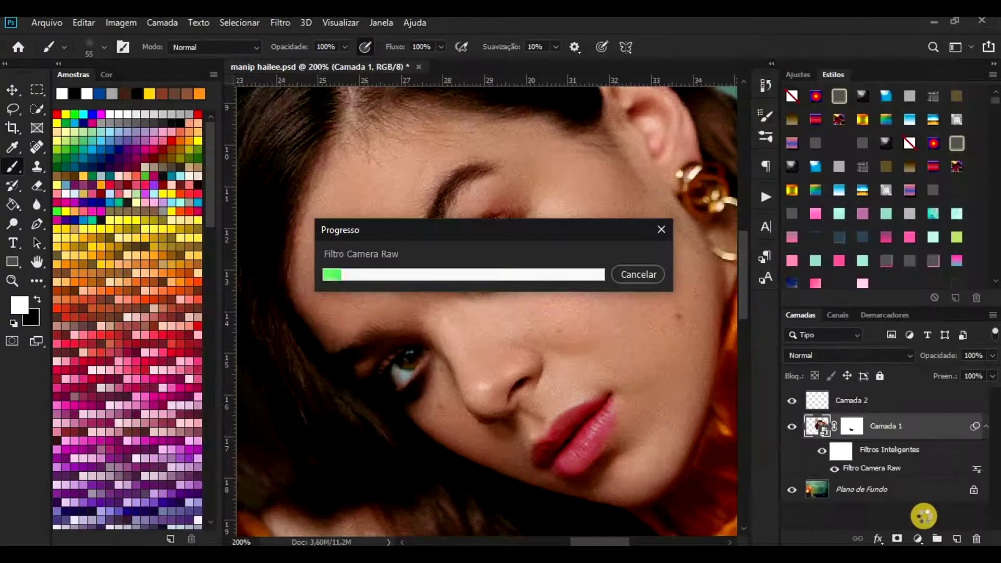
Step: Paint white highlights on Camada 2 over the woman's forehead, cheekbone, nose, jaw and chin
{"action": "key", "text": "alt+]"}
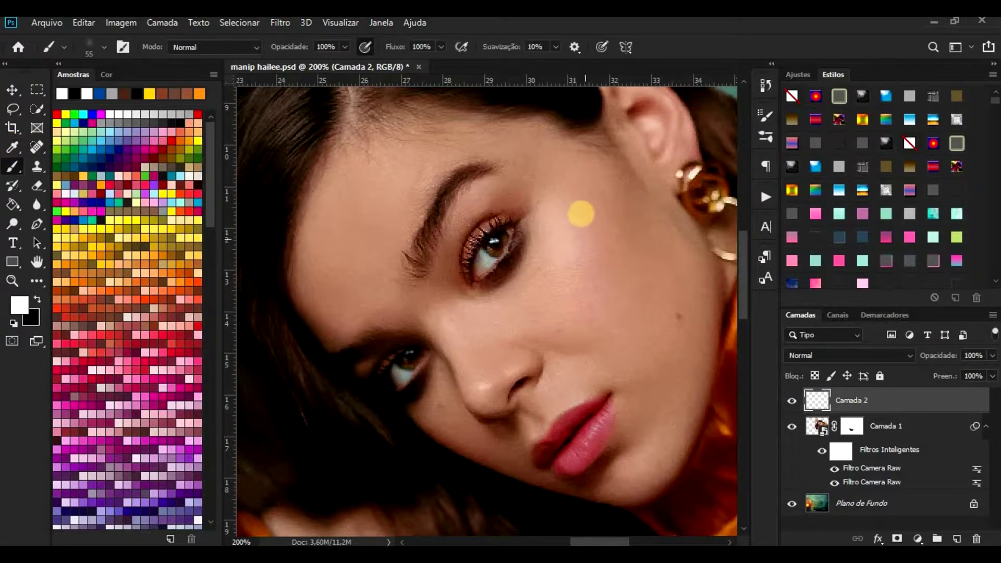
{"action": "scroll", "coordinate": [616, 272], "scroll_direction": "down", "scroll_amount": 3}
{"action": "left_click_drag", "start_coordinate": [559, 242], "coordinate": [578, 142]}
{"action": "scroll", "coordinate": [568, 156], "scroll_direction": "up", "scroll_amount": 5}
{"action": "mouse_move", "coordinate": [552, 177]}
{"action": "left_mouse_down"}
{"action": "mouse_move", "coordinate": [551, 310]}
{"action": "mouse_move", "coordinate": [593, 208]}
{"action": "left_mouse_up"}
{"action": "scroll", "coordinate": [685, 353], "scroll_direction": "down", "scroll_amount": 3}
{"action": "left_click_drag", "start_coordinate": [646, 443], "coordinate": [691, 309]}
{"action": "mouse_move", "coordinate": [356, 240]}
{"action": "left_mouse_down"}
{"action": "mouse_move", "coordinate": [331, 217]}
{"action": "mouse_move", "coordinate": [360, 252]}
{"action": "left_mouse_up"}
{"action": "mouse_move", "coordinate": [447, 293]}
{"action": "left_mouse_down"}
{"action": "mouse_move", "coordinate": [476, 369]}
{"action": "mouse_move", "coordinate": [512, 337]}
{"action": "left_mouse_up"}
{"action": "scroll", "coordinate": [357, 196], "scroll_direction": "up", "scroll_amount": 4}
{"action": "scroll", "coordinate": [539, 415], "scroll_direction": "down", "scroll_amount": 3}
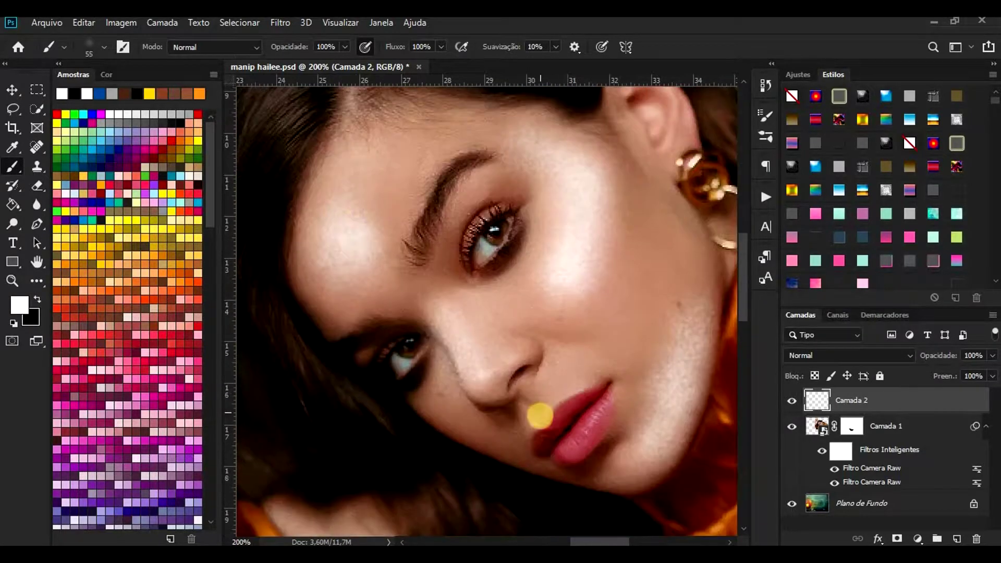
Step: Set Camada 2's blend mode to Sobrepor and soften its highlights with a Gaussian Blur
{"action": "left_click", "coordinate": [802, 356]}
{"action": "left_click", "coordinate": [802, 359]}
{"action": "left_click", "coordinate": [280, 22]}
{"action": "left_click", "coordinate": [521, 297]}
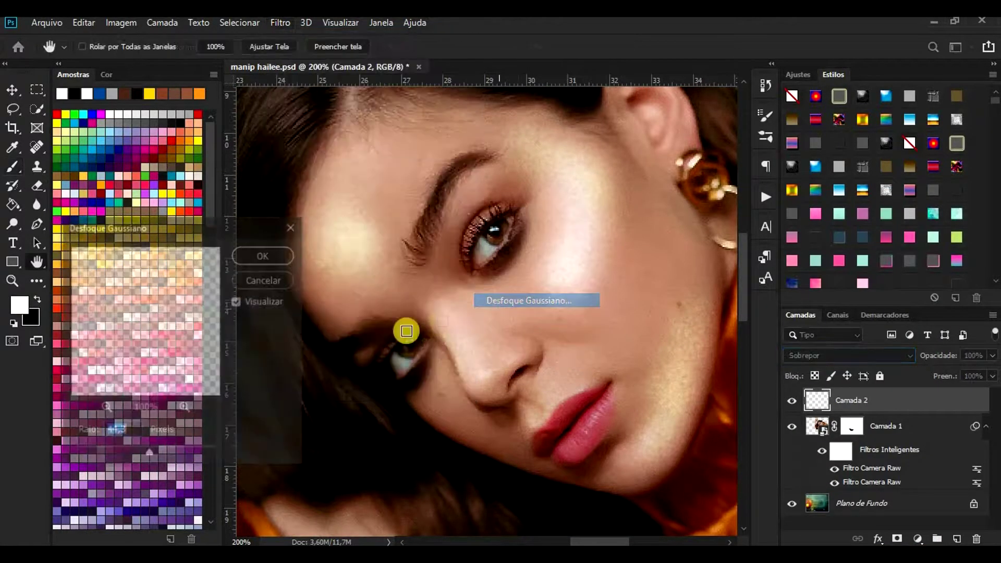
{"action": "left_click_drag", "start_coordinate": [128, 453], "coordinate": [133, 455]}
{"action": "left_click", "coordinate": [264, 255]}
{"action": "left_click", "coordinate": [792, 401]}
{"action": "left_click", "coordinate": [792, 401]}
Step: Create a new layer and paint dark brown contour shading down the cheek in front of the ear
{"action": "left_click", "coordinate": [956, 538]}
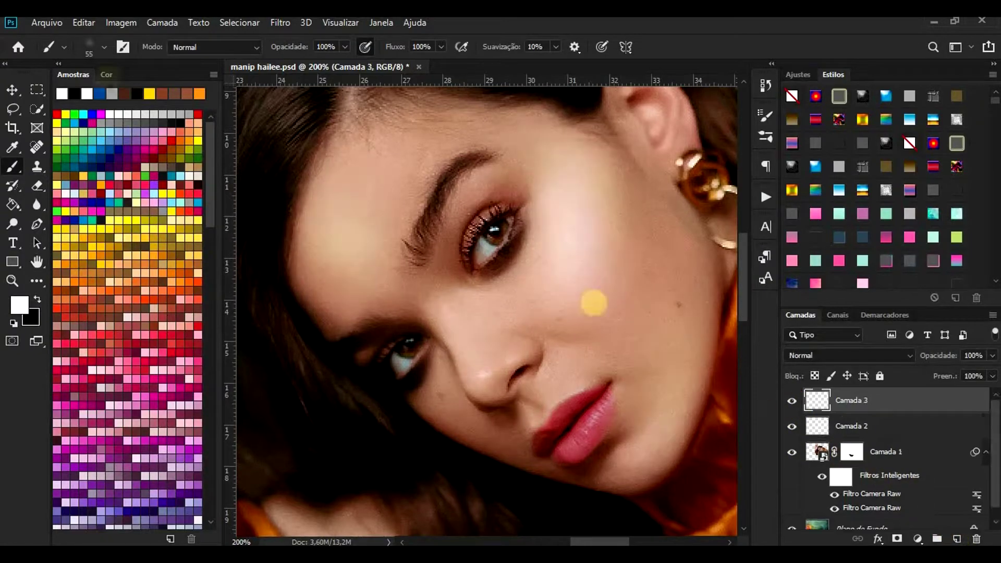
{"action": "left_click", "coordinate": [124, 95]}
{"action": "mouse_move", "coordinate": [617, 153]}
{"action": "left_mouse_down"}
{"action": "mouse_move", "coordinate": [638, 237]}
{"action": "mouse_move", "coordinate": [641, 316]}
{"action": "left_mouse_up"}
{"action": "mouse_move", "coordinate": [430, 286]}
{"action": "left_mouse_down"}
{"action": "mouse_move", "coordinate": [501, 328]}
{"action": "mouse_move", "coordinate": [483, 306]}
{"action": "left_mouse_up"}
{"action": "key", "text": "ctrl+z"}
Step: Reduce the brush to 25 px and paint brown contour shading on the side of the nose, below the lower lip and along the hairline
{"action": "left_click", "coordinate": [104, 47]}
{"action": "left_click_drag", "start_coordinate": [96, 95], "coordinate": [92, 95]}
{"action": "left_click", "coordinate": [666, 44]}
{"action": "left_click_drag", "start_coordinate": [466, 292], "coordinate": [550, 343]}
{"action": "mouse_move", "coordinate": [625, 436]}
{"action": "left_mouse_down"}
{"action": "mouse_move", "coordinate": [598, 460]}
{"action": "mouse_move", "coordinate": [631, 434]}
{"action": "left_mouse_up"}
{"action": "mouse_move", "coordinate": [321, 307]}
{"action": "left_mouse_down"}
{"action": "mouse_move", "coordinate": [285, 260]}
{"action": "mouse_move", "coordinate": [306, 186]}
{"action": "mouse_move", "coordinate": [318, 287]}
{"action": "left_mouse_up"}
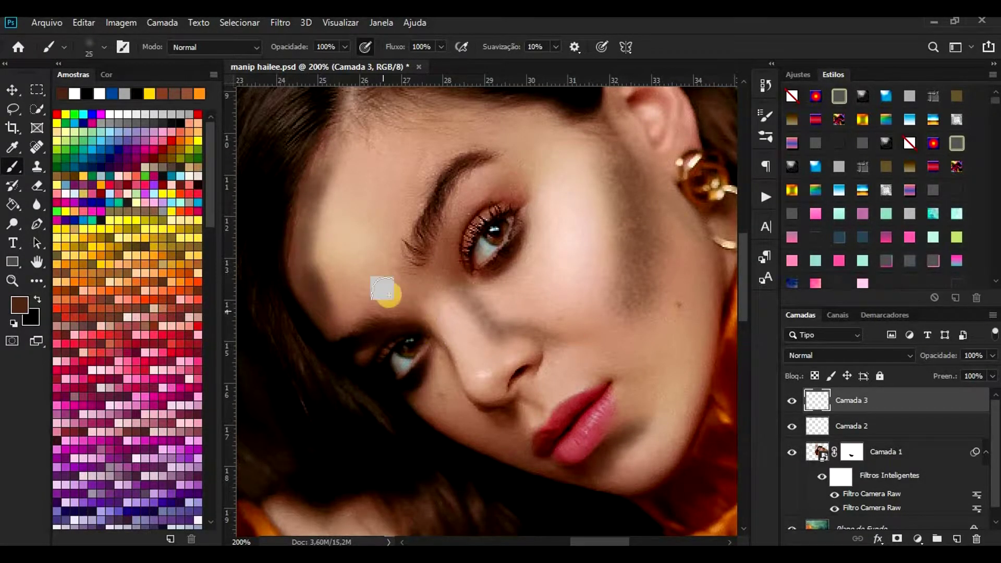
{"action": "scroll", "coordinate": [389, 295], "scroll_direction": "up", "scroll_amount": 2}
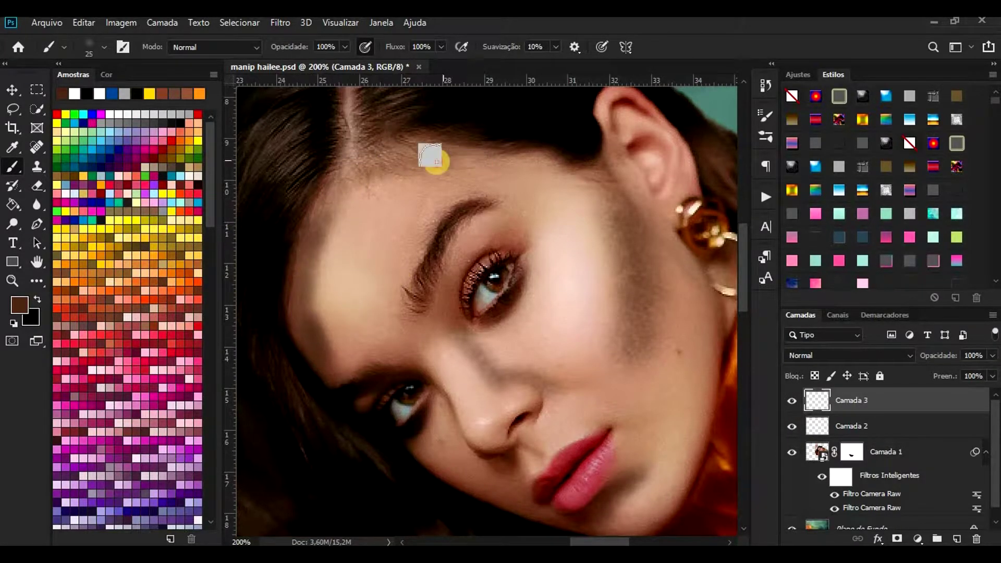
{"action": "scroll", "coordinate": [462, 282], "scroll_direction": "down", "scroll_amount": 2}
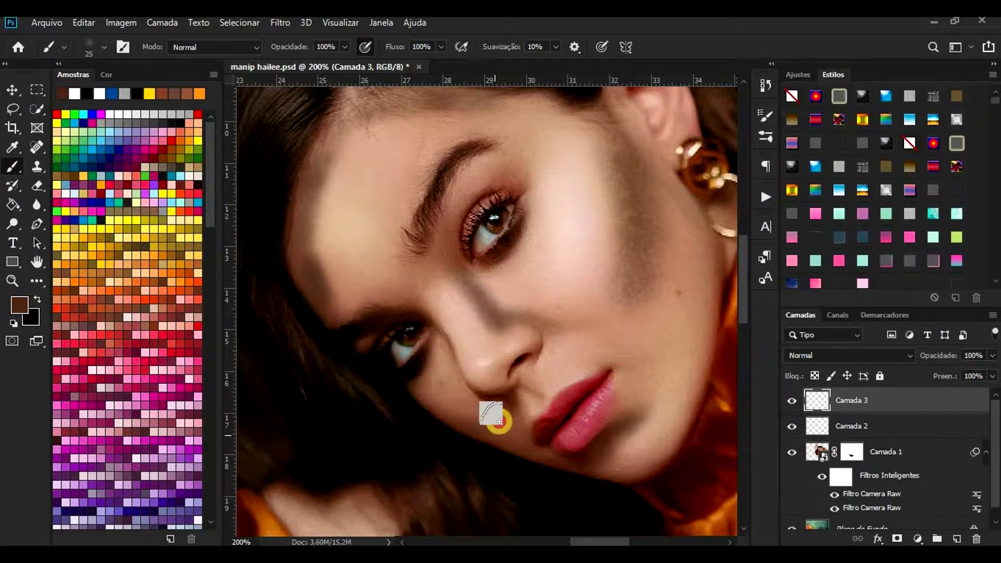
{"action": "scroll", "coordinate": [492, 413], "scroll_direction": "up", "scroll_amount": 3}
Step: Set Camada 3's blend mode to Sobrepor and compare the face with and without the contour
{"action": "left_click", "coordinate": [828, 356]}
{"action": "left_click", "coordinate": [828, 359]}
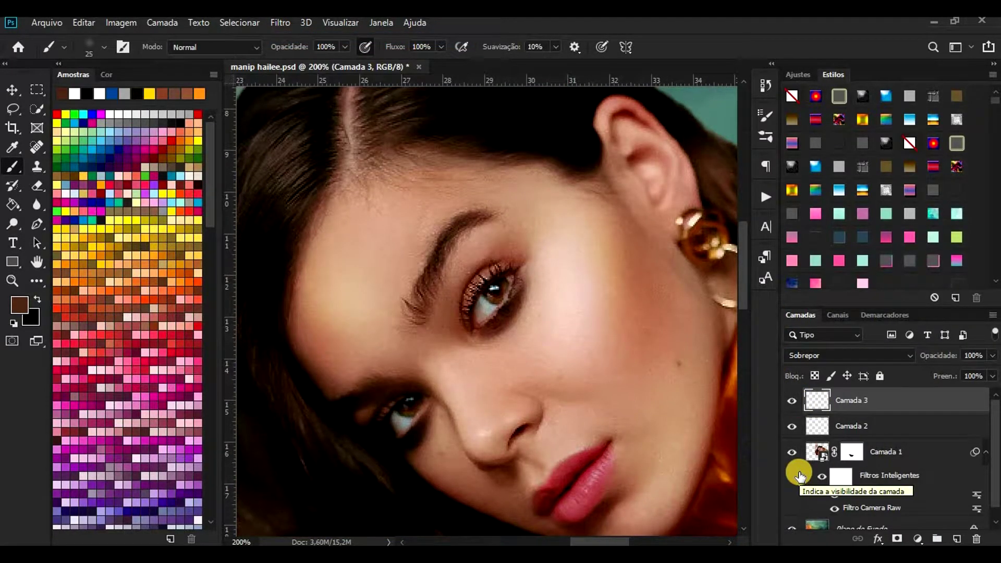
{"action": "scroll", "coordinate": [565, 370], "scroll_direction": "up", "scroll_amount": 2}
{"action": "scroll", "coordinate": [564, 370], "scroll_direction": "down", "scroll_amount": 3}
{"action": "left_click", "coordinate": [792, 401]}
{"action": "left_click", "coordinate": [791, 400]}
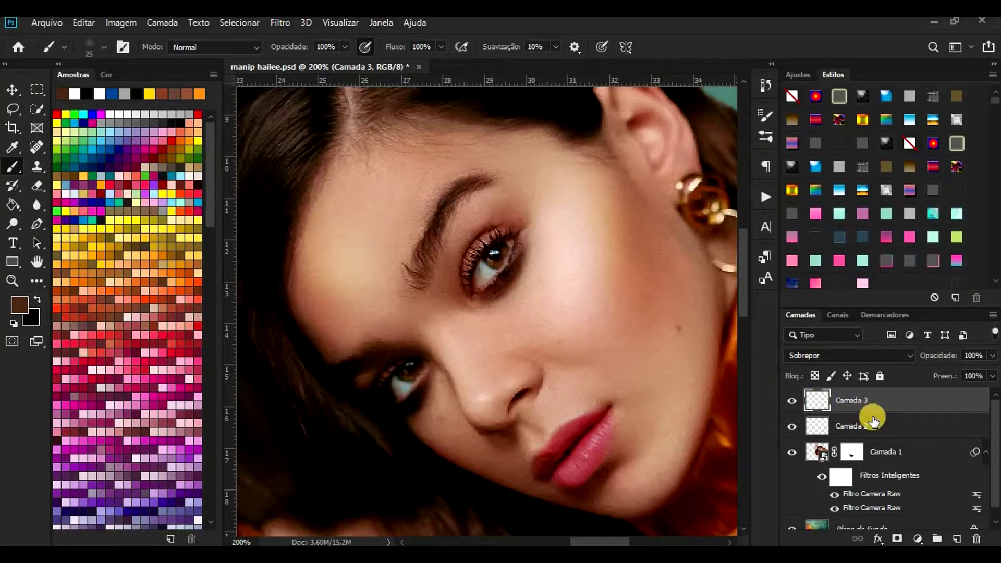
Step: Create a new layer above Camada 3 and pick a light orange swatch as the foreground colour
{"action": "left_click", "coordinate": [956, 539]}
{"action": "scroll", "coordinate": [407, 375], "scroll_direction": "up", "scroll_amount": 1}
{"action": "scroll", "coordinate": [563, 365], "scroll_direction": "down", "scroll_amount": 3}
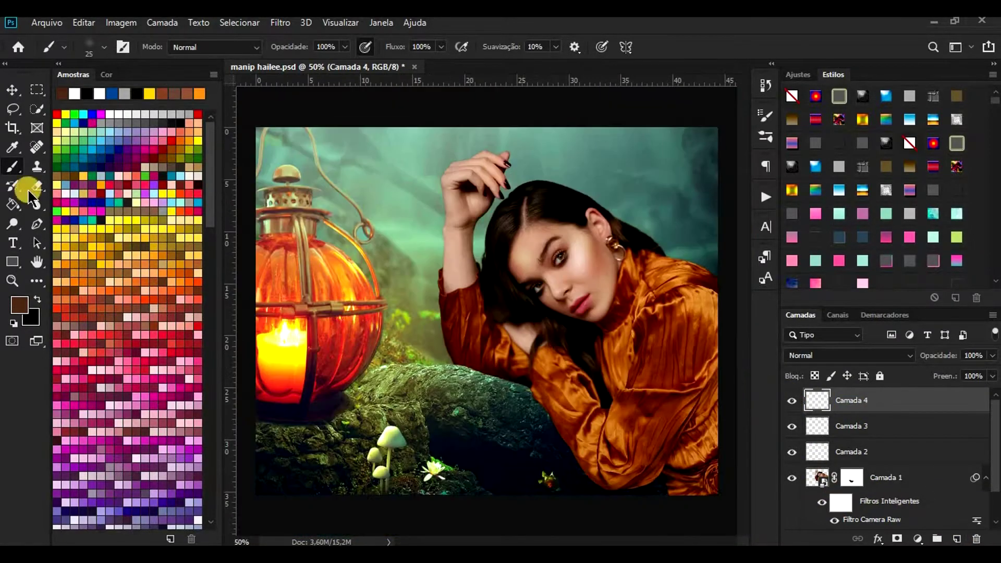
{"action": "left_click", "coordinate": [13, 148]}
{"action": "left_click", "coordinate": [89, 262]}
{"action": "left_click", "coordinate": [66, 281]}
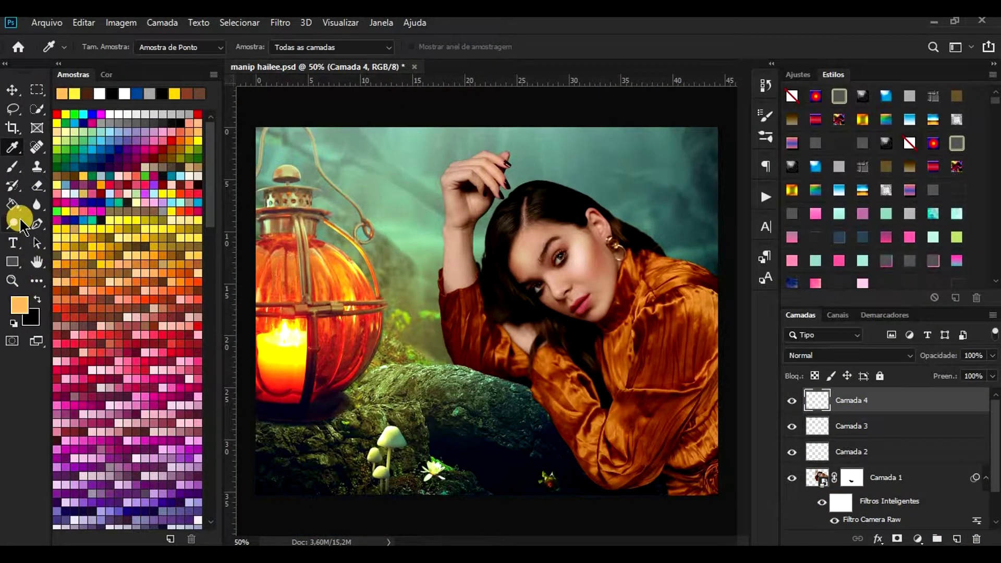
Step: Brush light orange glow along the lantern-facing edge of the raised forearm, the hand and the fingers
{"action": "left_click", "coordinate": [13, 166]}
{"action": "left_click", "coordinate": [104, 47]}
{"action": "scroll", "coordinate": [159, 251], "scroll_direction": "up", "scroll_amount": 2}
{"action": "left_click", "coordinate": [602, 25]}
{"action": "key", "text": "ctrl+plus"}
{"action": "key", "text": "ctrl+plus"}
{"action": "key", "text": "ctrl+plus"}
{"action": "key", "text": "ctrl+plus"}
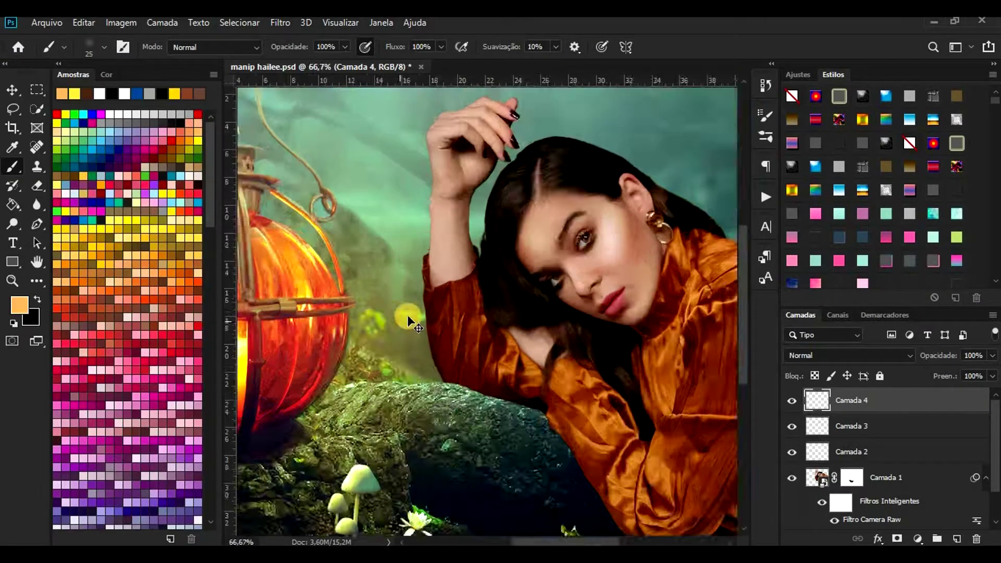
{"action": "left_click_drag", "start_coordinate": [560, 542], "coordinate": [542, 542]}
{"action": "scroll", "coordinate": [494, 284], "scroll_direction": "up", "scroll_amount": 5}
{"action": "left_click_drag", "start_coordinate": [453, 374], "coordinate": [449, 194]}
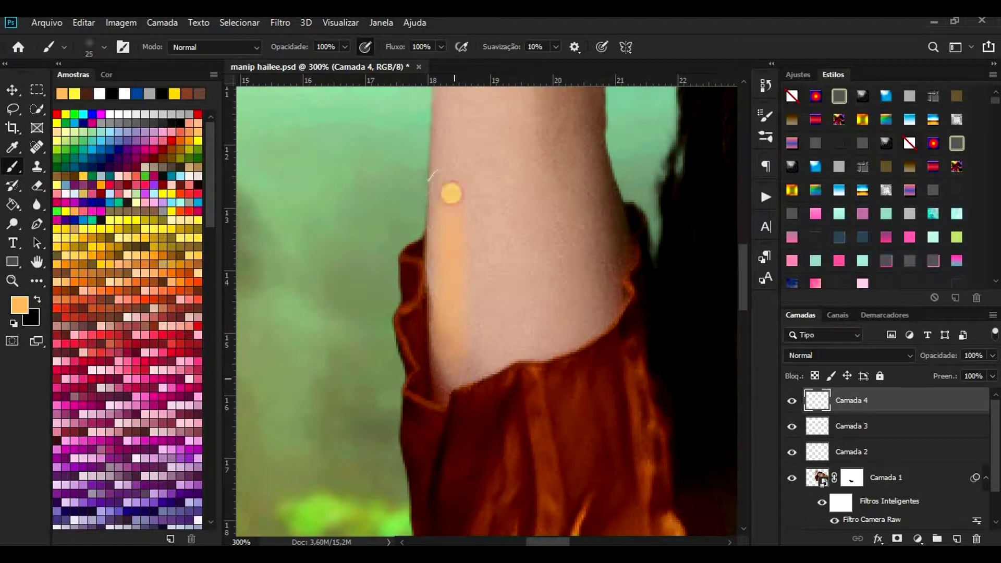
{"action": "scroll", "coordinate": [473, 285], "scroll_direction": "down", "scroll_amount": 3}
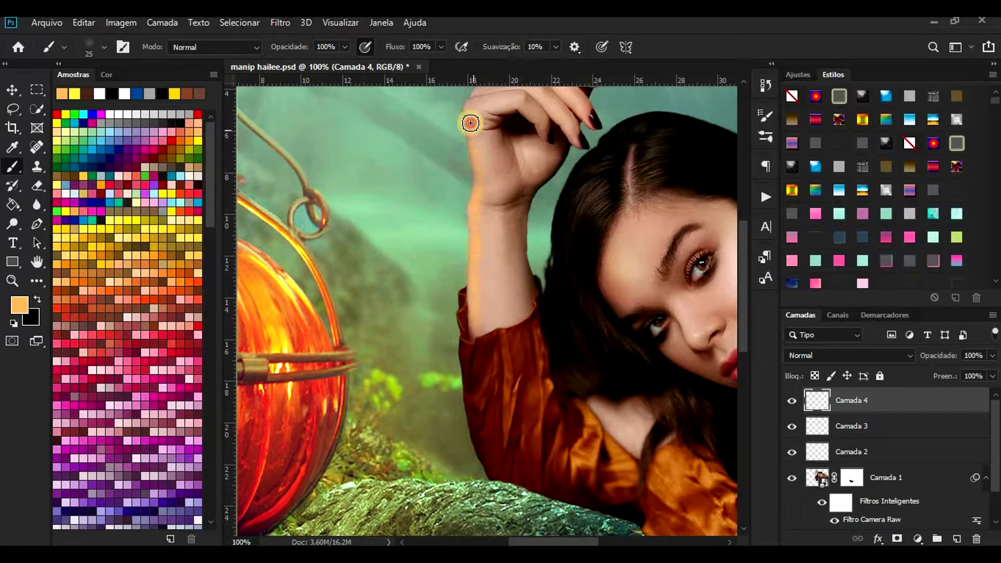
{"action": "scroll", "coordinate": [468, 174], "scroll_direction": "up", "scroll_amount": 2}
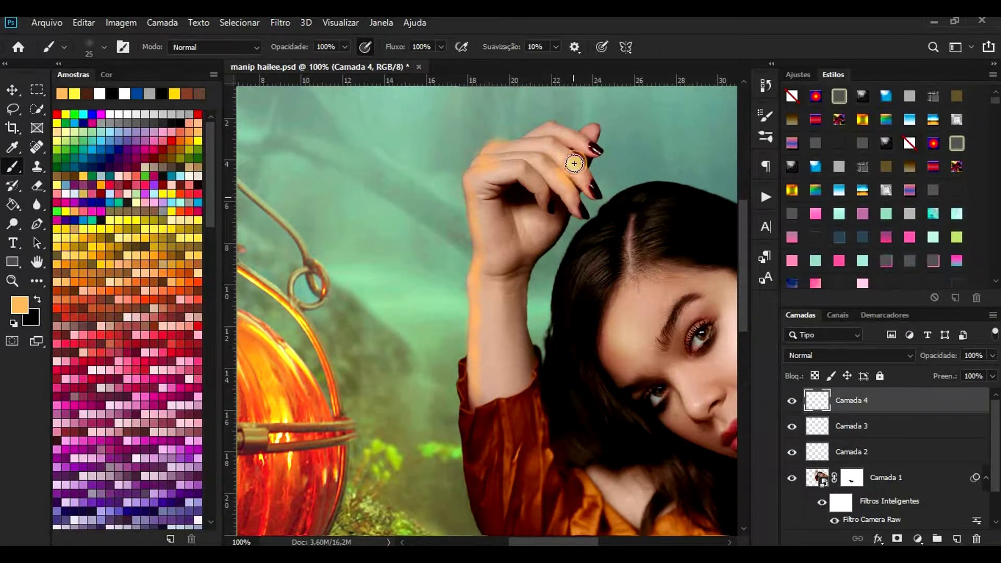
{"action": "scroll", "coordinate": [599, 438], "scroll_direction": "down", "scroll_amount": 2}
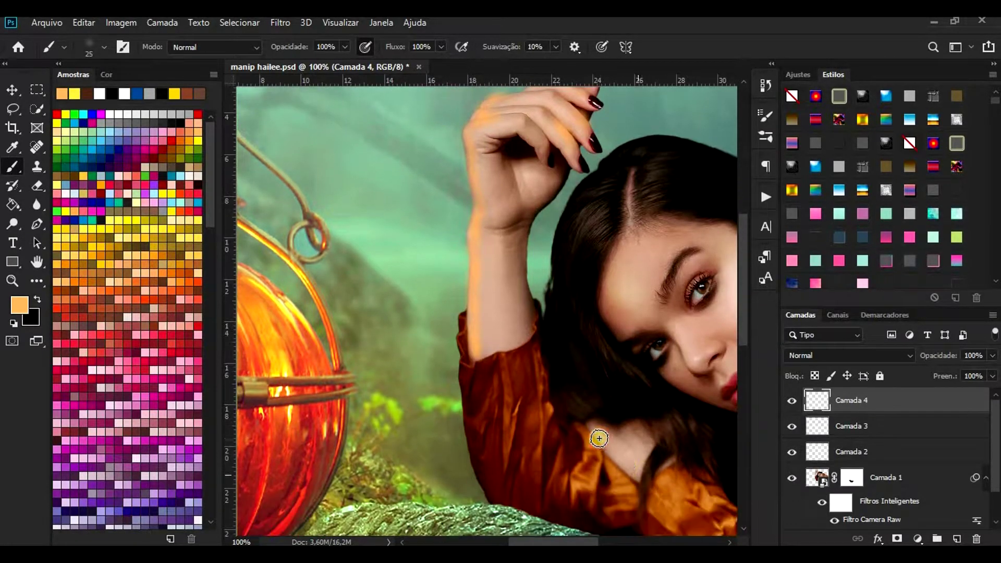
Step: Set Camada 4's blend mode to Sobrepor and paint orange light on the forehead, nose, cheek and chin with a 47 px brush
{"action": "left_click", "coordinate": [847, 355]}
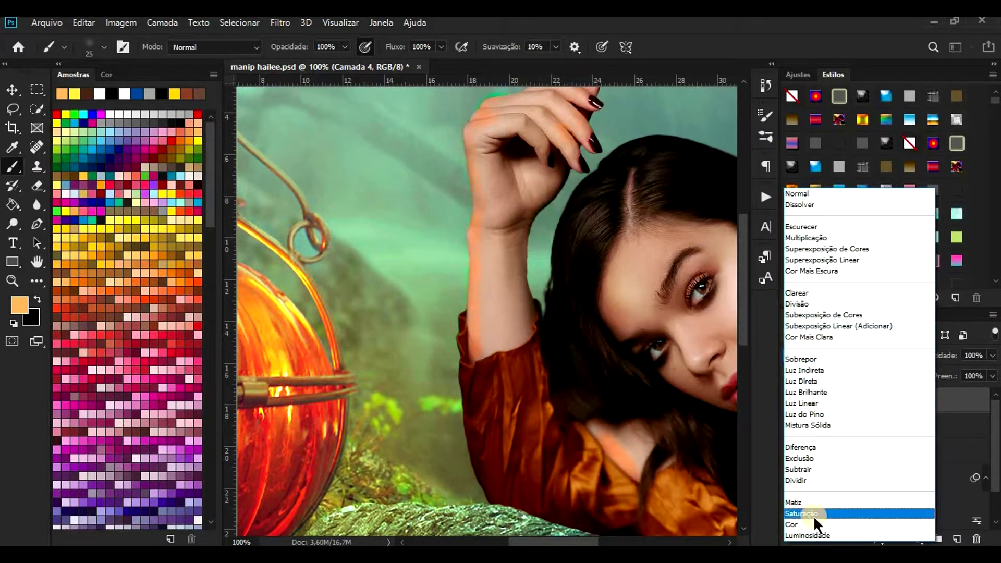
{"action": "left_click", "coordinate": [813, 359]}
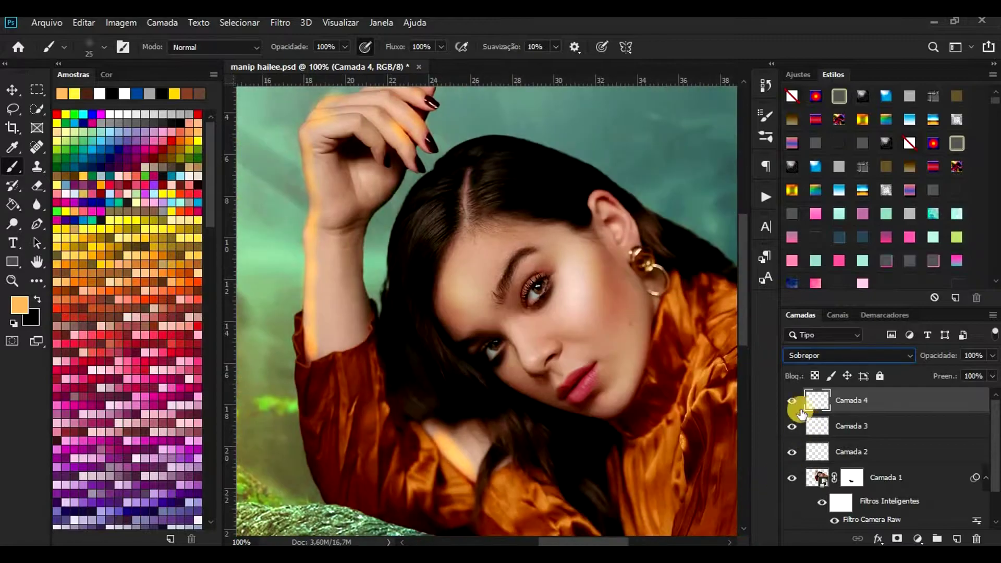
{"action": "left_click", "coordinate": [88, 51]}
{"action": "left_click", "coordinate": [448, 280]}
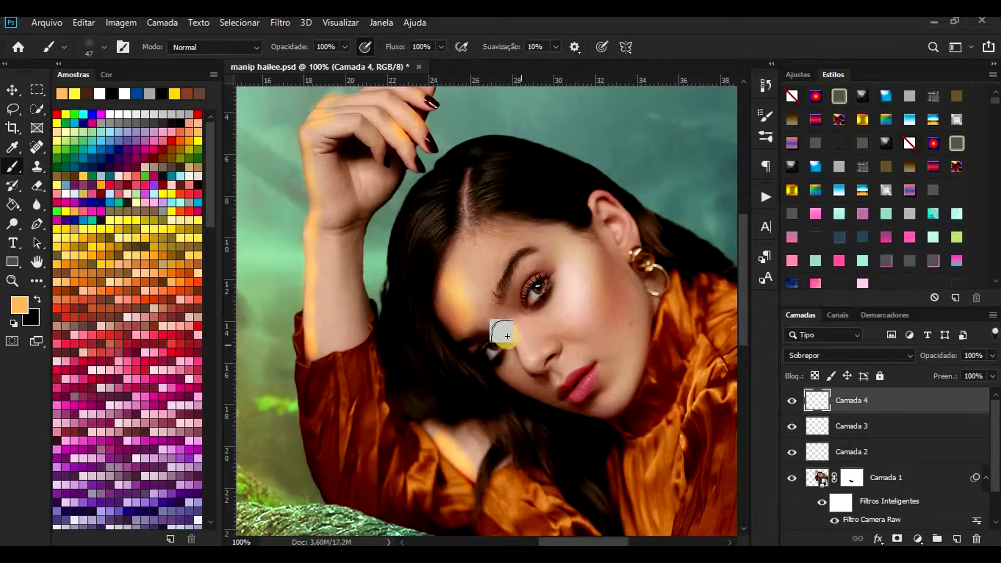
{"action": "mouse_move", "coordinate": [572, 411]}
{"action": "left_mouse_down"}
{"action": "mouse_move", "coordinate": [602, 414]}
{"action": "mouse_move", "coordinate": [618, 402]}
{"action": "left_mouse_up"}
{"action": "scroll", "coordinate": [480, 393], "scroll_direction": "down", "scroll_amount": 3}
{"action": "scroll", "coordinate": [522, 324], "scroll_direction": "up", "scroll_amount": 2}
{"action": "scroll", "coordinate": [535, 317], "scroll_direction": "down", "scroll_amount": 1}
{"action": "scroll", "coordinate": [557, 271], "scroll_direction": "up", "scroll_amount": 2}
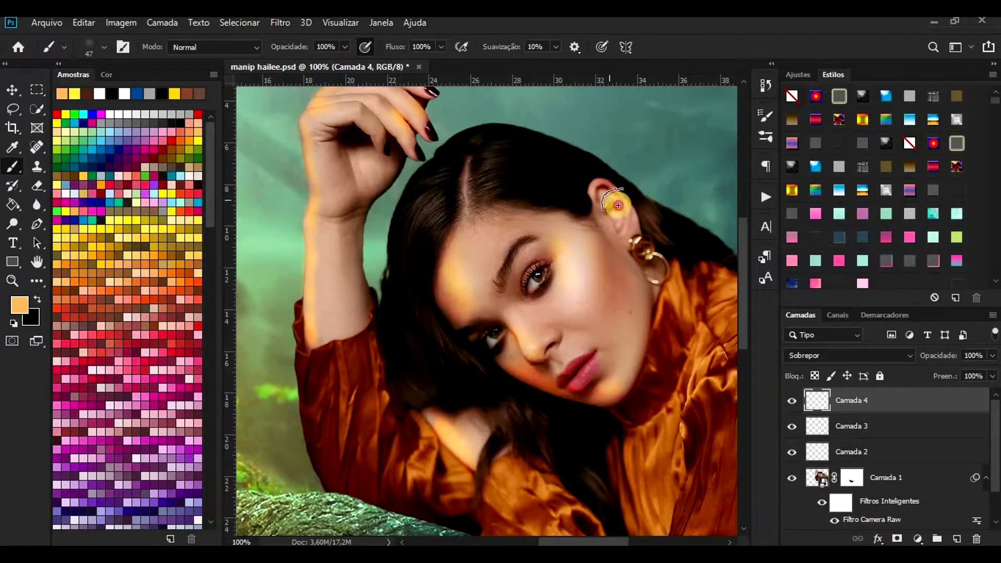
Step: Reapply the last Gaussian Blur to the orange light on Camada 4
{"action": "left_click", "coordinate": [284, 25]}
{"action": "left_click", "coordinate": [316, 38]}
{"action": "scroll", "coordinate": [678, 407], "scroll_direction": "up", "scroll_amount": 2}
{"action": "scroll", "coordinate": [670, 399], "scroll_direction": "down", "scroll_amount": 4}
{"action": "key", "text": "ctrl+minus"}
{"action": "key", "text": "ctrl+minus"}
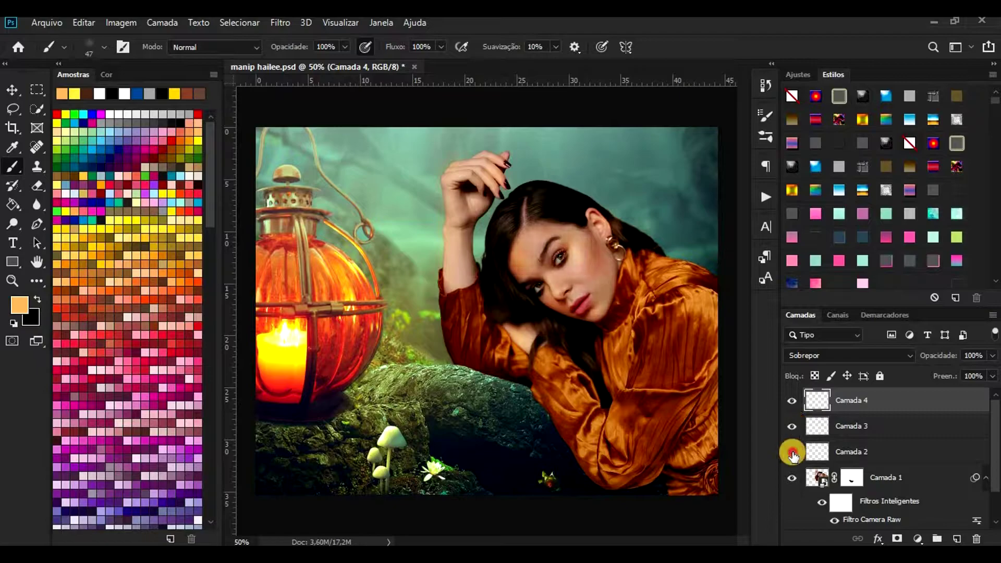
Step: Set the Eraser tool to 19% opacity and lightly erase the painted light over the forehead
{"action": "left_click", "coordinate": [802, 451]}
{"action": "key", "text": "e"}
{"action": "left_click", "coordinate": [104, 47]}
{"action": "left_click", "coordinate": [281, 48]}
{"action": "left_click_drag", "start_coordinate": [284, 63], "coordinate": [229, 64]}
{"action": "left_click_drag", "start_coordinate": [519, 246], "coordinate": [520, 256]}
Step: Create a new layer above Plano de Fundo and paint soft black shadows on the rock beneath the woman's arm with a 67 px brush
{"action": "scroll", "coordinate": [865, 508], "scroll_direction": "down", "scroll_amount": 3}
{"action": "left_click", "coordinate": [867, 516]}
{"action": "left_click", "coordinate": [956, 539]}
{"action": "left_click", "coordinate": [12, 167]}
{"action": "left_click", "coordinate": [104, 46]}
{"action": "left_click", "coordinate": [42, 151]}
{"action": "left_click", "coordinate": [649, 54]}
{"action": "left_click", "coordinate": [37, 299]}
{"action": "mouse_move", "coordinate": [589, 484]}
{"action": "left_mouse_down"}
{"action": "mouse_move", "coordinate": [538, 401]}
{"action": "mouse_move", "coordinate": [596, 483]}
{"action": "mouse_move", "coordinate": [514, 379]}
{"action": "mouse_move", "coordinate": [464, 361]}
{"action": "mouse_move", "coordinate": [626, 417]}
{"action": "mouse_move", "coordinate": [510, 382]}
{"action": "left_mouse_up"}
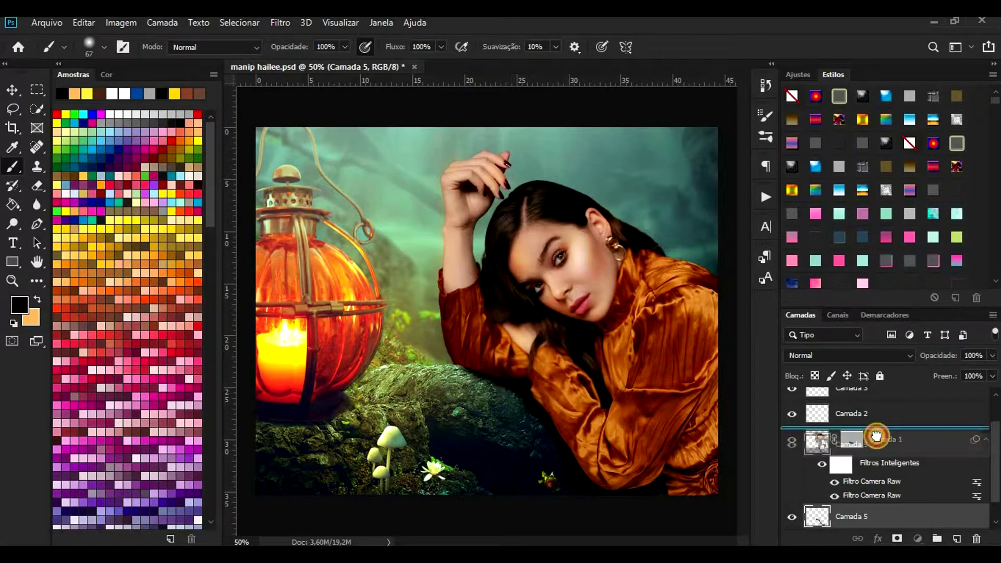
Step: Paint soft black shading under the sleeve on a new layer above Camada 1, and hide the layer for comparison
{"action": "left_click", "coordinate": [905, 440]}
{"action": "left_click", "coordinate": [956, 538]}
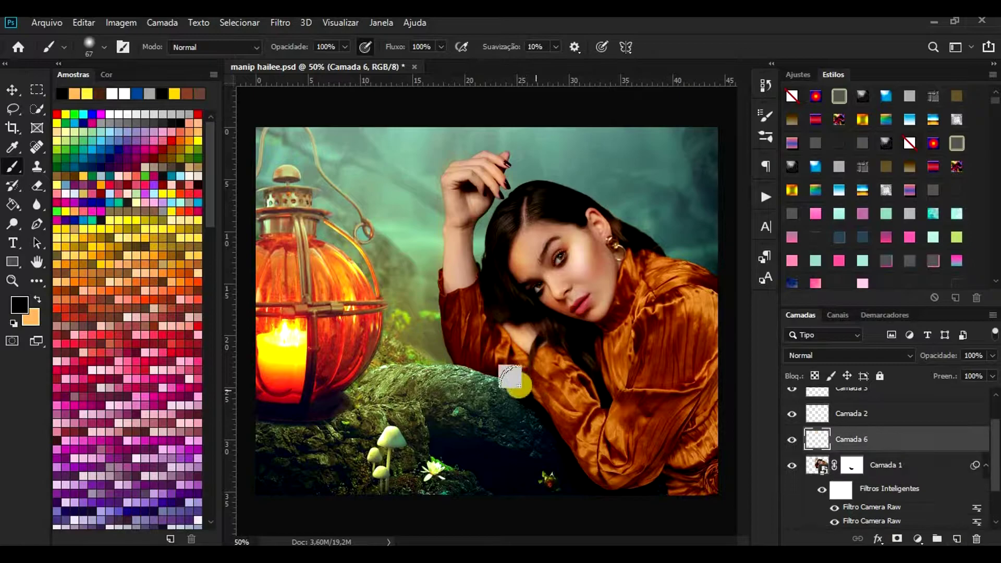
{"action": "left_click_drag", "start_coordinate": [518, 385], "coordinate": [451, 360]}
{"action": "left_click", "coordinate": [840, 356]}
{"action": "left_click", "coordinate": [633, 281]}
{"action": "left_click", "coordinate": [791, 439]}
{"action": "scroll", "coordinate": [844, 480], "scroll_direction": "down", "scroll_amount": 1}
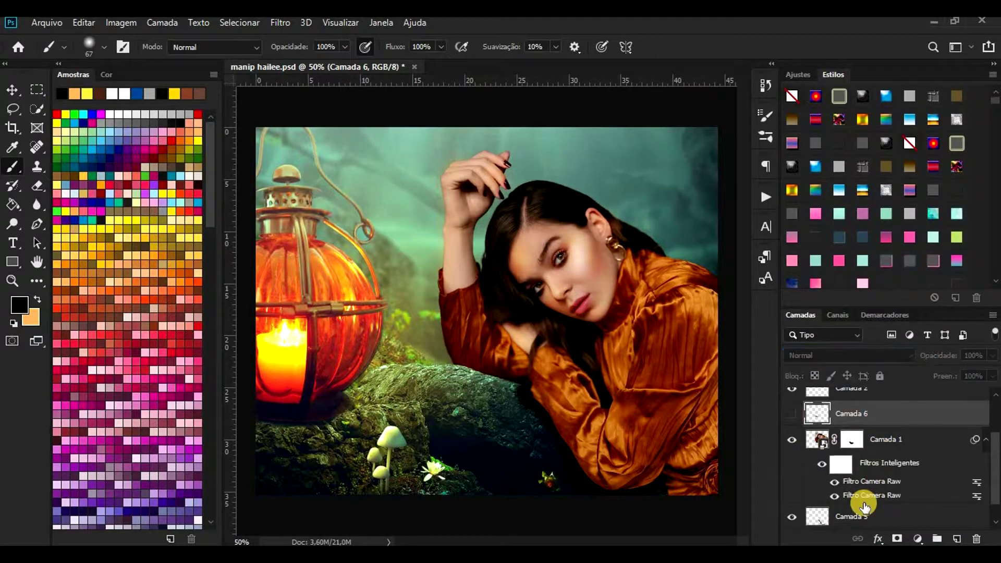
Step: Soften the shadow on Camada 5 with a Gaussian Blur
{"action": "left_click", "coordinate": [865, 513]}
{"action": "left_click", "coordinate": [282, 24]}
{"action": "mouse_move", "coordinate": [449, 218]}
{"action": "left_click", "coordinate": [547, 306]}
{"action": "left_click_drag", "start_coordinate": [142, 451], "coordinate": [140, 452]}
{"action": "left_click", "coordinate": [263, 254]}
Step: Make Camada 6 visible again and compare the image with and without its sleeve shading, leaving the layer shown
{"action": "left_click", "coordinate": [860, 416]}
{"action": "left_click", "coordinate": [792, 414]}
{"action": "left_click", "coordinate": [793, 414]}
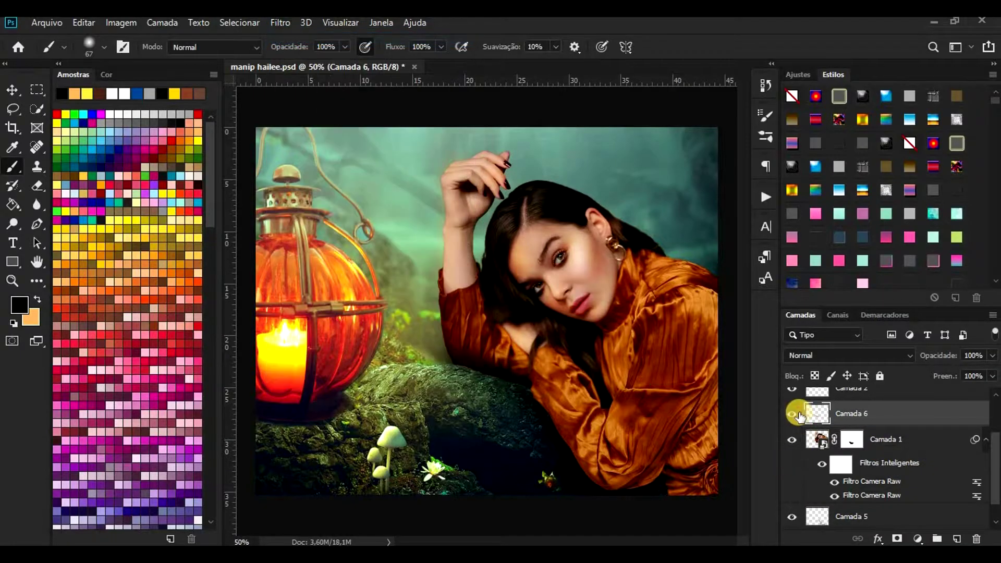
{"action": "key", "text": "e"}
{"action": "key", "text": "ctrl+minus"}
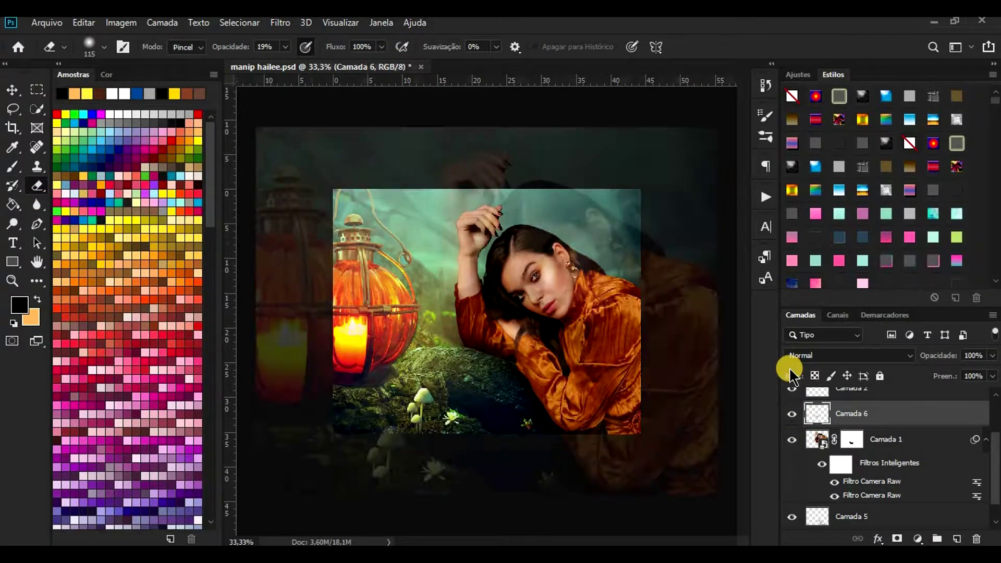
Step: Paint orange strokes with a 67 px soft brush along the raised arm, face edge and lower sleeve on a new layer above Camada 4
{"action": "key", "text": "ctrl+plus"}
{"action": "key", "text": "ctrl+plus"}
{"action": "key", "text": "ctrl+plus"}
{"action": "scroll", "coordinate": [721, 376], "scroll_direction": "up", "scroll_amount": 1}
{"action": "left_click_drag", "start_coordinate": [610, 541], "coordinate": [643, 540]}
{"action": "scroll", "coordinate": [855, 454], "scroll_direction": "up", "scroll_amount": 3}
{"action": "left_click", "coordinate": [872, 449]}
{"action": "left_click", "coordinate": [803, 401]}
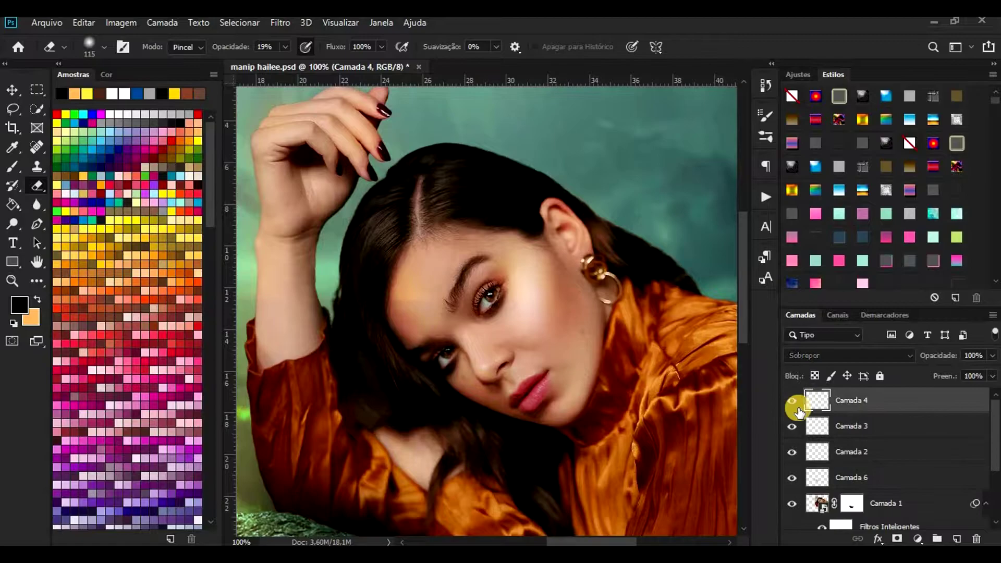
{"action": "left_click", "coordinate": [956, 538]}
{"action": "key", "text": "b"}
{"action": "left_click", "coordinate": [69, 93]}
{"action": "left_click", "coordinate": [103, 47]}
{"action": "left_click", "coordinate": [639, 36]}
{"action": "key", "text": "ctrl+minus"}
{"action": "key", "text": "ctrl+minus"}
{"action": "mouse_move", "coordinate": [447, 362]}
{"action": "left_mouse_down"}
{"action": "mouse_move", "coordinate": [443, 228]}
{"action": "mouse_move", "coordinate": [492, 150]}
{"action": "left_mouse_up"}
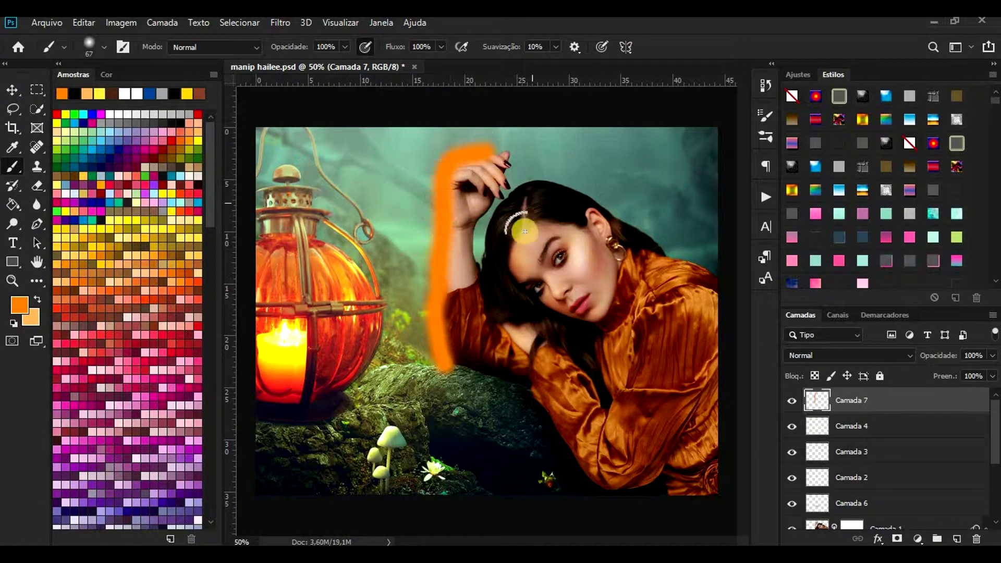
{"action": "left_click_drag", "start_coordinate": [531, 352], "coordinate": [600, 474]}
{"action": "left_click_drag", "start_coordinate": [560, 322], "coordinate": [507, 261]}
Step: Reapply the last blur filter to the orange strokes on Camada 7 and set the layer's blend mode to Luz Indireta
{"action": "left_click", "coordinate": [281, 22]}
{"action": "left_click", "coordinate": [281, 34]}
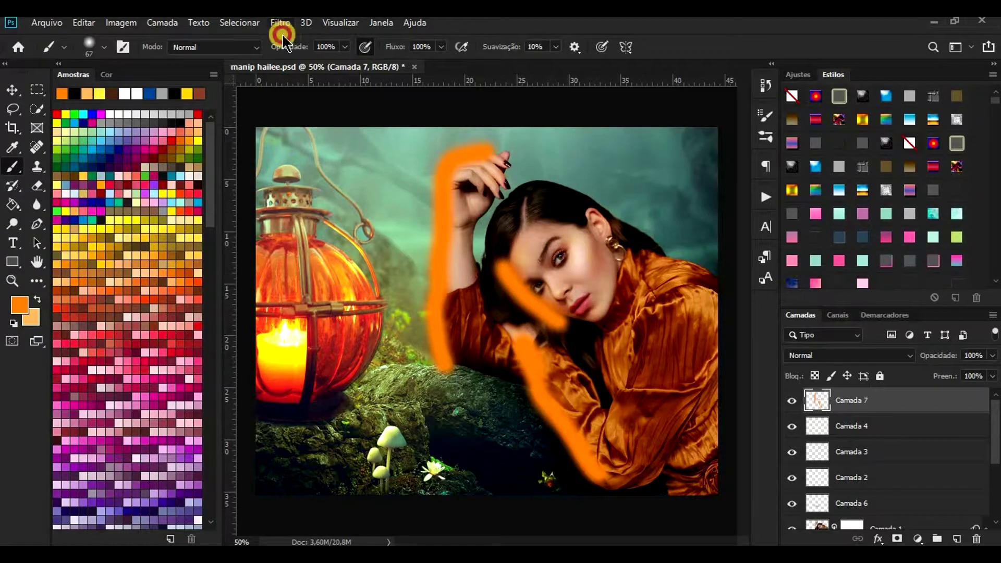
{"action": "left_click", "coordinate": [827, 359]}
{"action": "left_click", "coordinate": [829, 368]}
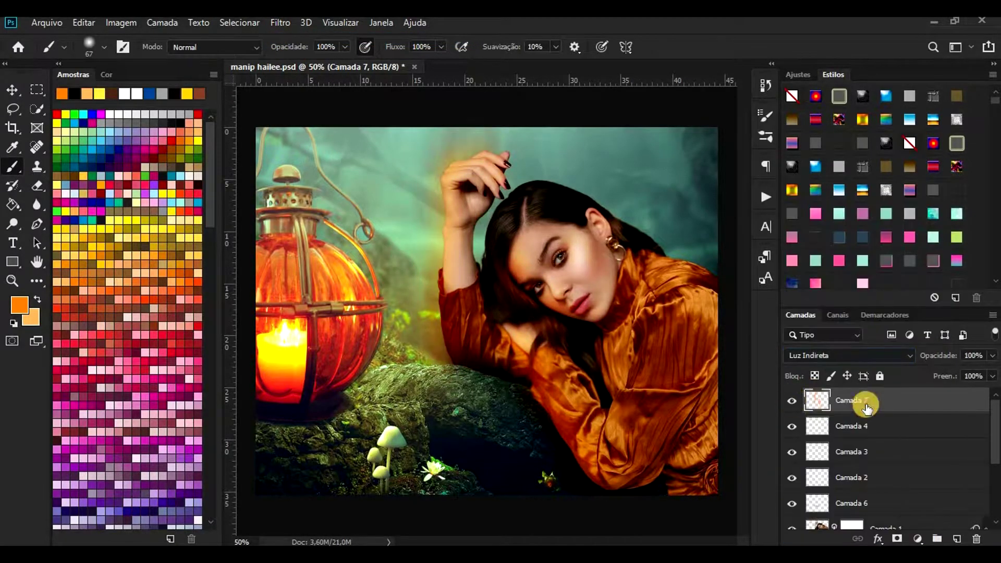
Step: Move Camada 7 directly above Camada 1 and clip it to the woman's layer
{"action": "left_click_drag", "start_coordinate": [862, 402], "coordinate": [890, 461]}
{"action": "right_click", "coordinate": [891, 427]}
{"action": "left_click", "coordinate": [816, 377]}
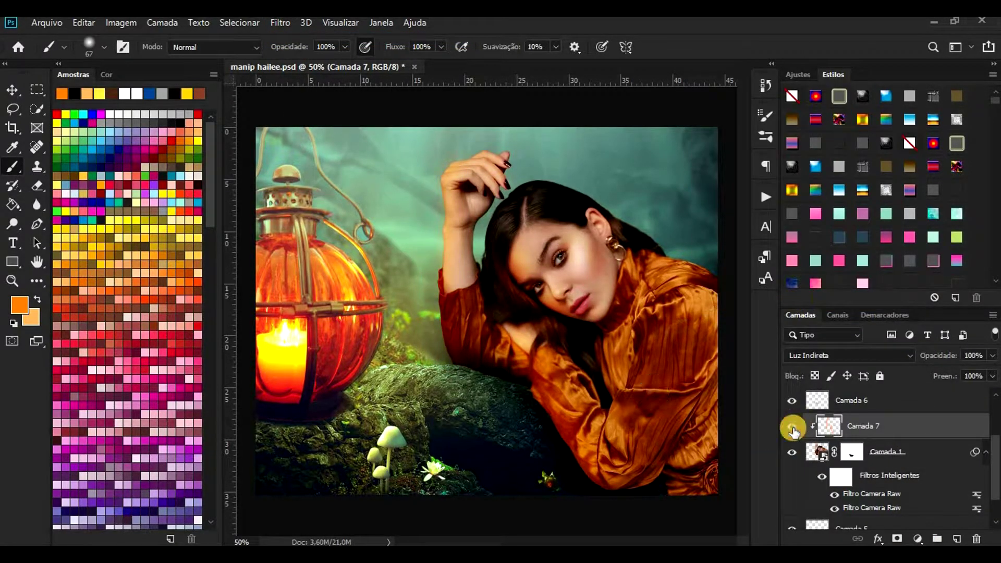
Step: Create a new layer above Camada 4 and add a white cheek highlight with the textured brush preset 484 at 86 px
{"action": "scroll", "coordinate": [872, 403], "scroll_direction": "up", "scroll_amount": 3}
{"action": "left_click", "coordinate": [878, 400]}
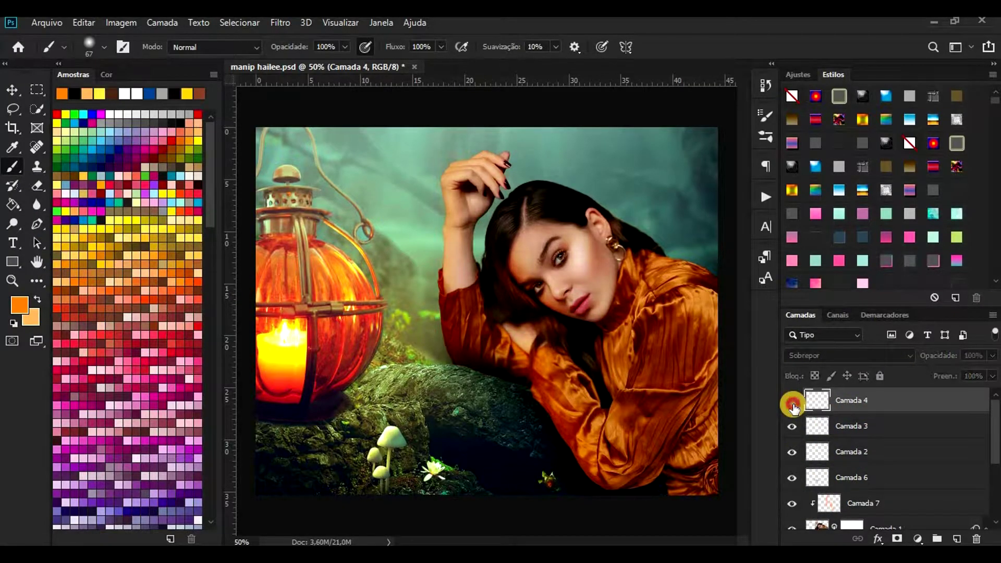
{"action": "key", "text": "ctrl+plus"}
{"action": "key", "text": "ctrl+plus"}
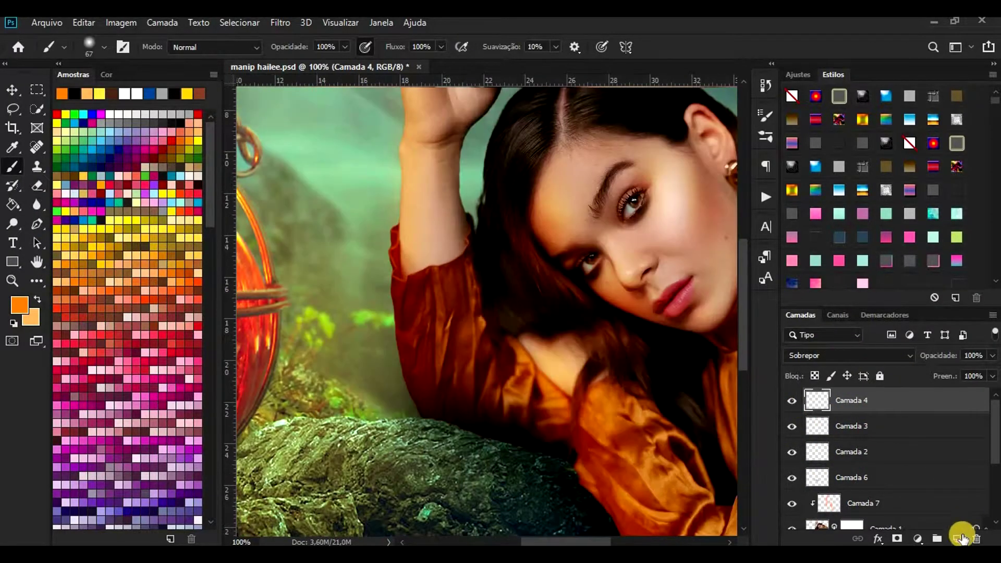
{"action": "left_click", "coordinate": [956, 538]}
{"action": "left_click", "coordinate": [104, 46]}
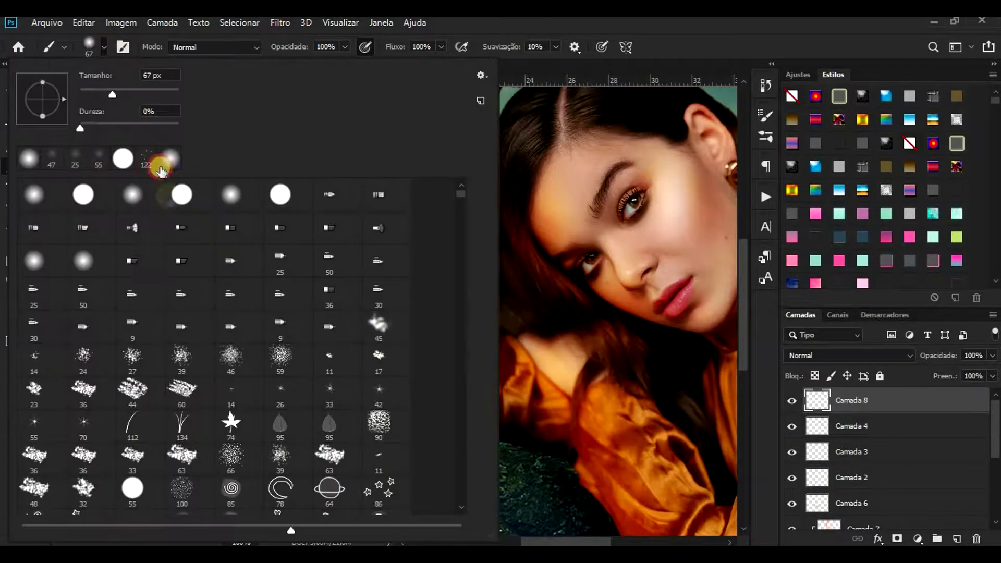
{"action": "scroll", "coordinate": [239, 329], "scroll_direction": "down", "scroll_amount": 15}
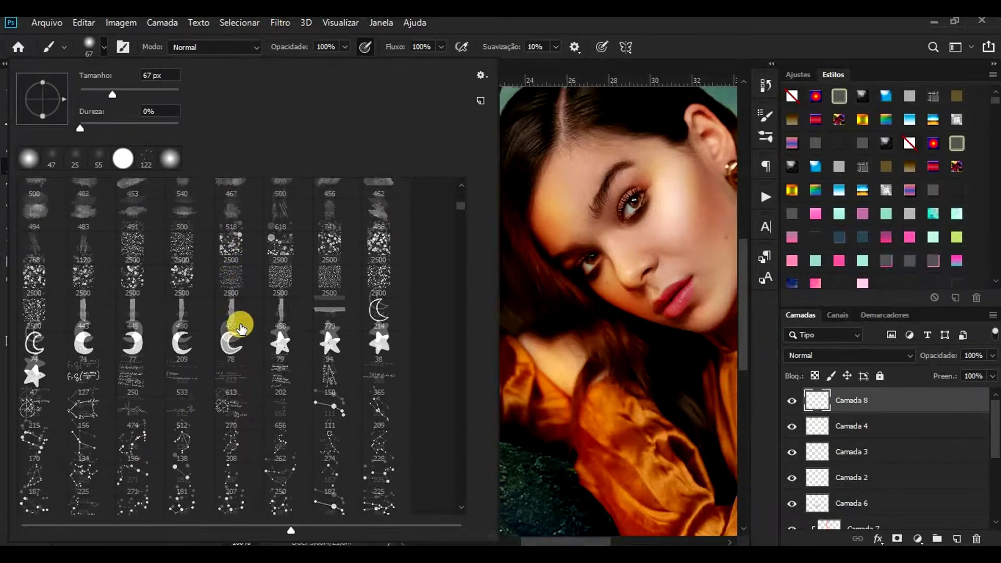
{"action": "scroll", "coordinate": [348, 357], "scroll_direction": "down", "scroll_amount": 15}
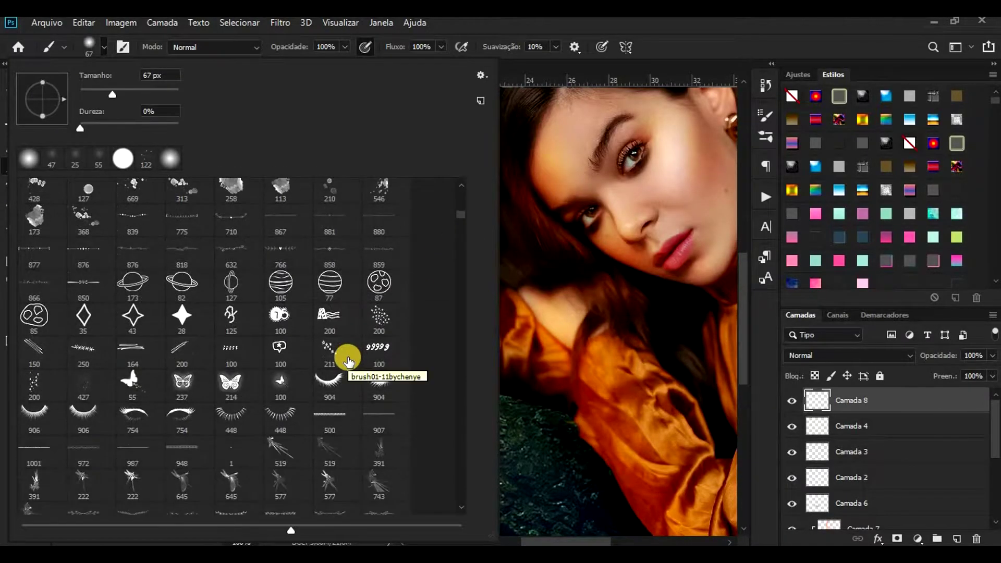
{"action": "scroll", "coordinate": [347, 356], "scroll_direction": "down", "scroll_amount": 8}
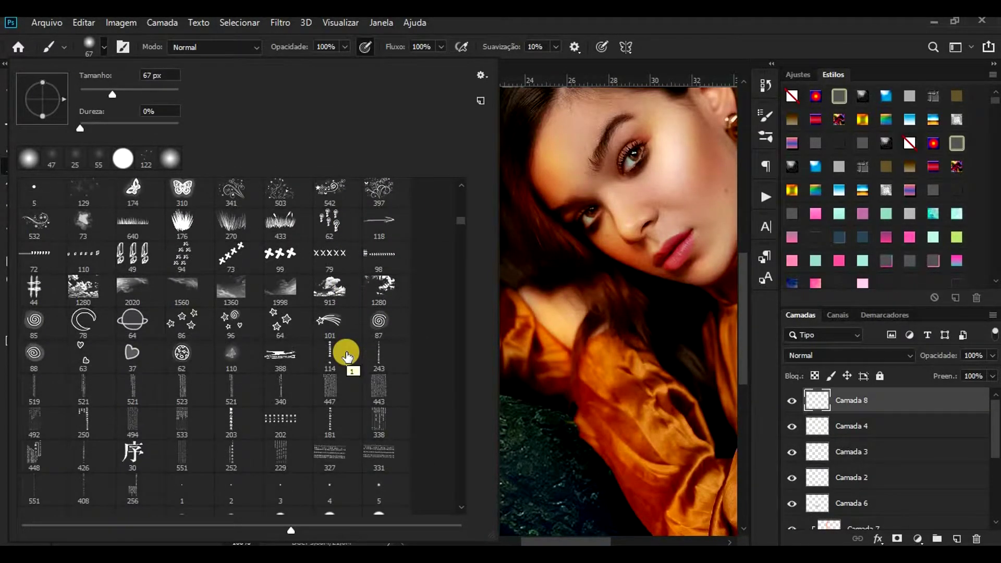
{"action": "scroll", "coordinate": [348, 357], "scroll_direction": "down", "scroll_amount": 6}
{"action": "scroll", "coordinate": [345, 354], "scroll_direction": "up", "scroll_amount": 5}
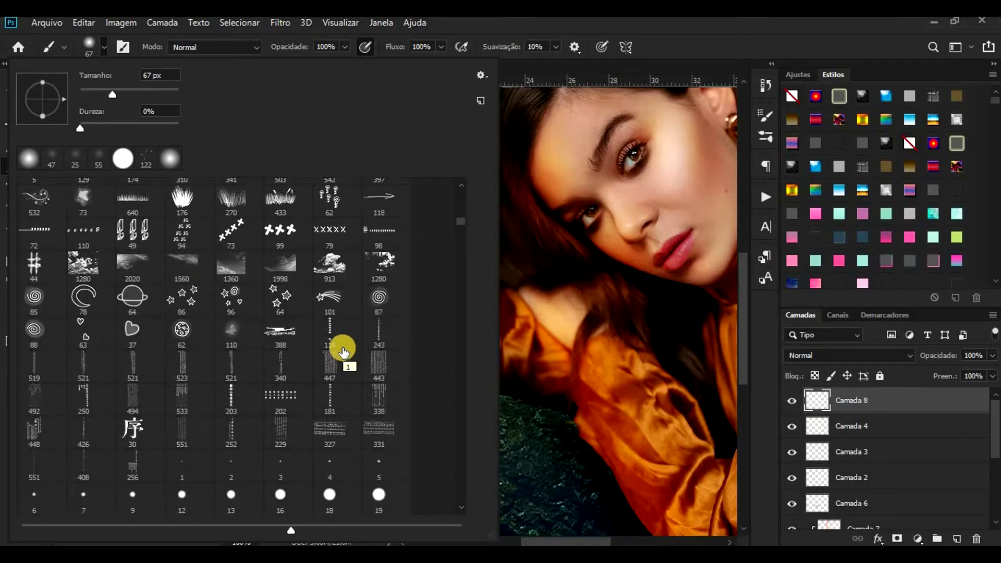
{"action": "scroll", "coordinate": [343, 353], "scroll_direction": "down", "scroll_amount": 15}
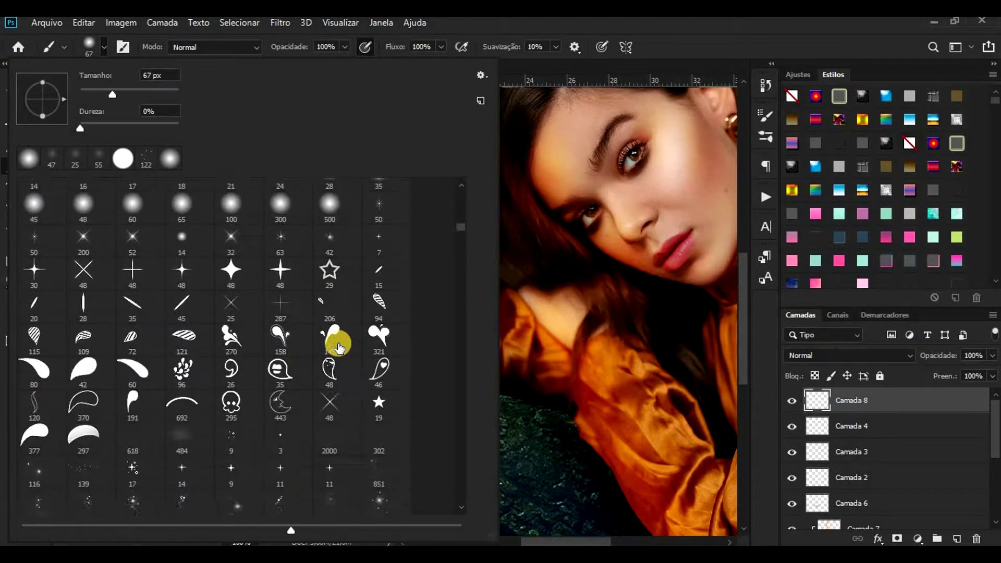
{"action": "left_click", "coordinate": [179, 360]}
{"action": "left_click", "coordinate": [122, 94]}
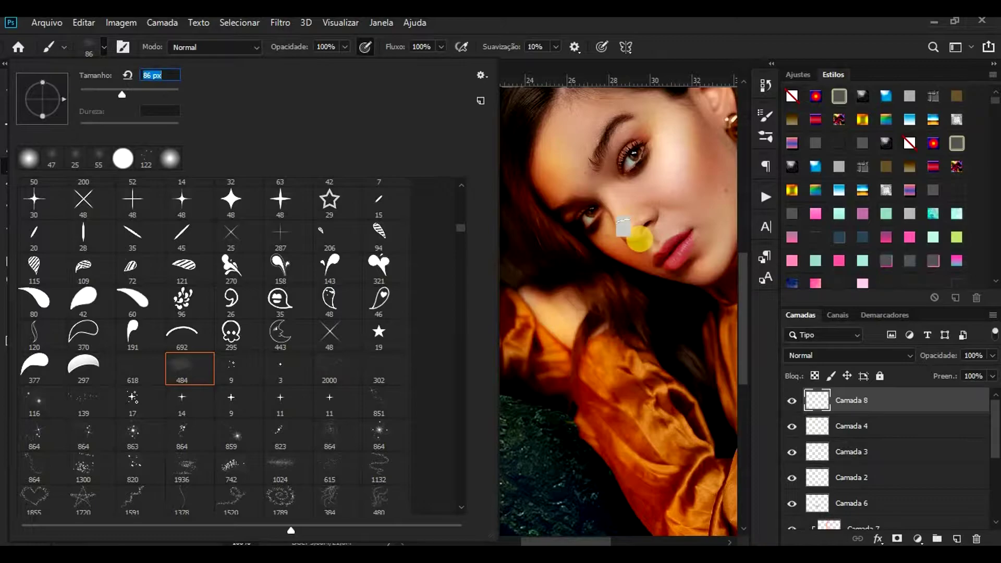
{"action": "left_click", "coordinate": [707, 66]}
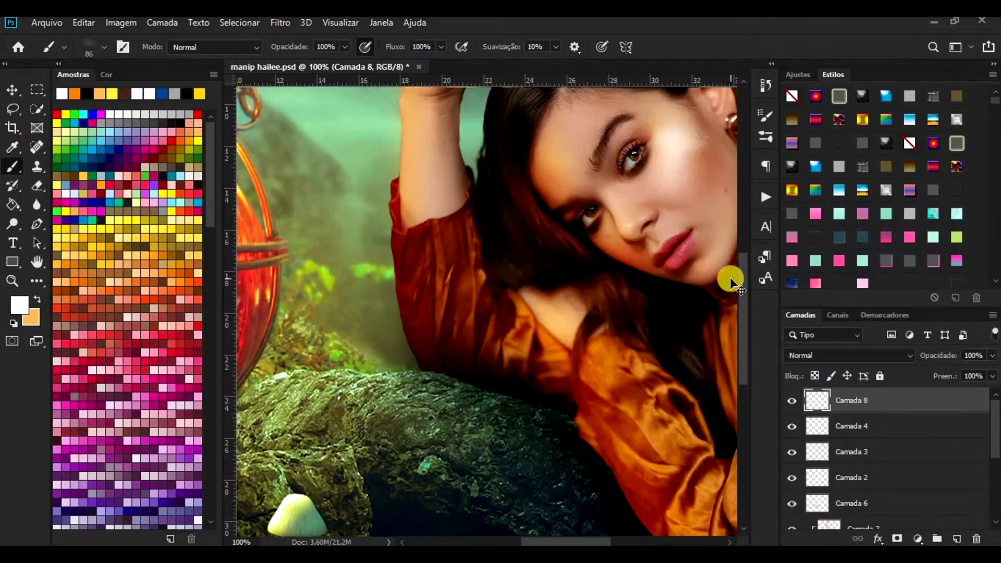
Step: Free Transform the white highlight on Camada 8 to fit it over the cheekbone
{"action": "key", "text": "ctrl+t"}
{"action": "right_click", "coordinate": [694, 147]}
{"action": "left_click", "coordinate": [724, 332]}
{"action": "right_click", "coordinate": [688, 146]}
{"action": "left_click", "coordinate": [719, 344]}
{"action": "left_click_drag", "start_coordinate": [727, 137], "coordinate": [723, 155]}
{"action": "left_click_drag", "start_coordinate": [689, 152], "coordinate": [696, 158]}
{"action": "key", "text": "Return"}
Step: Switch to the Eraser tool and set the blend mode of the cheek highlight layer, Camada 8, to Sobrepor
{"action": "mouse_move", "coordinate": [591, 542]}
{"action": "left_mouse_down"}
{"action": "mouse_move", "coordinate": [613, 541]}
{"action": "mouse_move", "coordinate": [604, 540]}
{"action": "left_mouse_up"}
{"action": "key", "text": "ctrl+plus"}
{"action": "key", "text": "ctrl+plus"}
{"action": "scroll", "coordinate": [561, 354], "scroll_direction": "up", "scroll_amount": 5}
{"action": "scroll", "coordinate": [561, 353], "scroll_direction": "up", "scroll_amount": 3}
{"action": "scroll", "coordinate": [697, 349], "scroll_direction": "up", "scroll_amount": 2}
{"action": "left_click", "coordinate": [37, 186]}
{"action": "left_click", "coordinate": [856, 359]}
{"action": "left_click", "coordinate": [841, 358]}
{"action": "key", "text": "ctrl+minus"}
{"action": "key", "text": "ctrl+minus"}
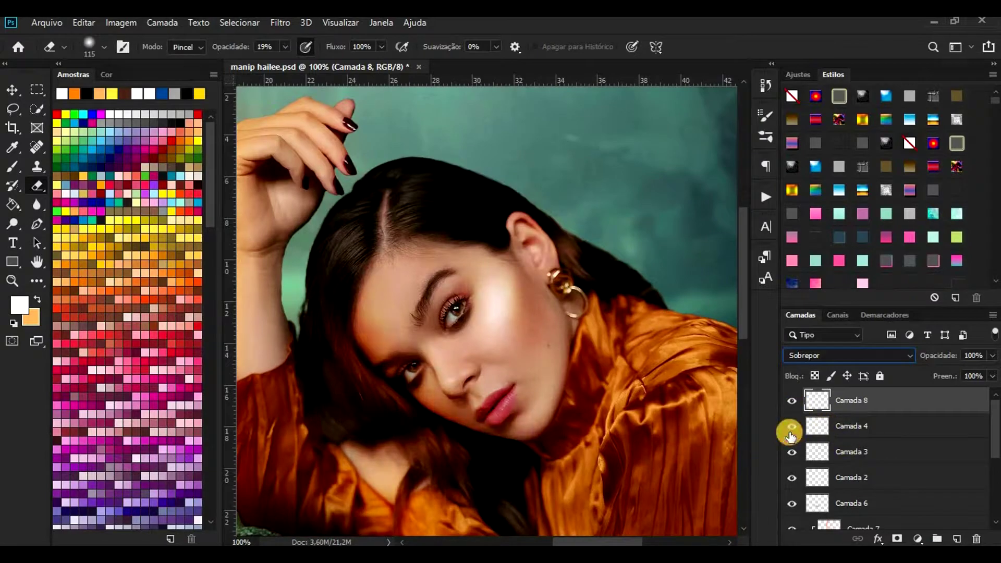
Step: Soften the painted light on Camada 4 around the brow and forehead with the 282 px Blur tool
{"action": "left_click", "coordinate": [844, 425]}
{"action": "left_click", "coordinate": [36, 204]}
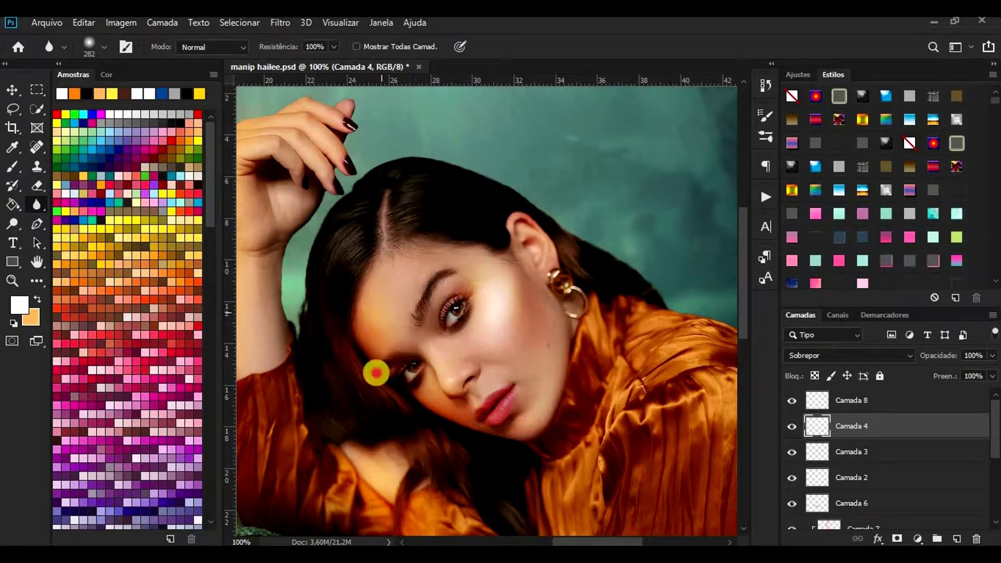
{"action": "key", "text": "e"}
Step: Create a new layer above Camada 8 and choose the ring-shaped brush from NoY_brushes1 at 26 px
{"action": "left_click", "coordinate": [868, 410]}
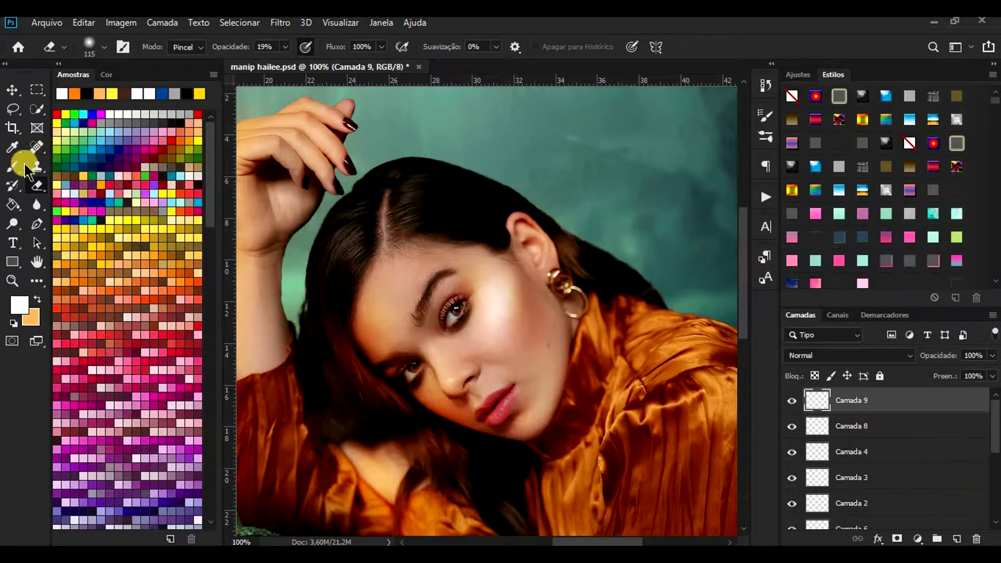
{"action": "left_click", "coordinate": [24, 167]}
{"action": "right_click", "coordinate": [429, 280]}
{"action": "scroll", "coordinate": [435, 424], "scroll_direction": "down", "scroll_amount": 10}
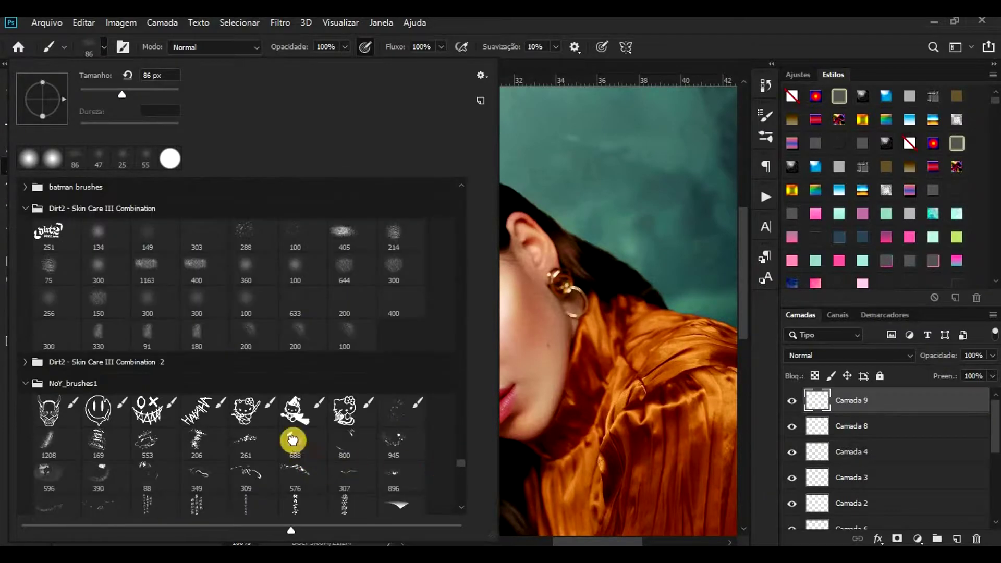
{"action": "left_click", "coordinate": [95, 94]}
{"action": "left_click", "coordinate": [460, 309]}
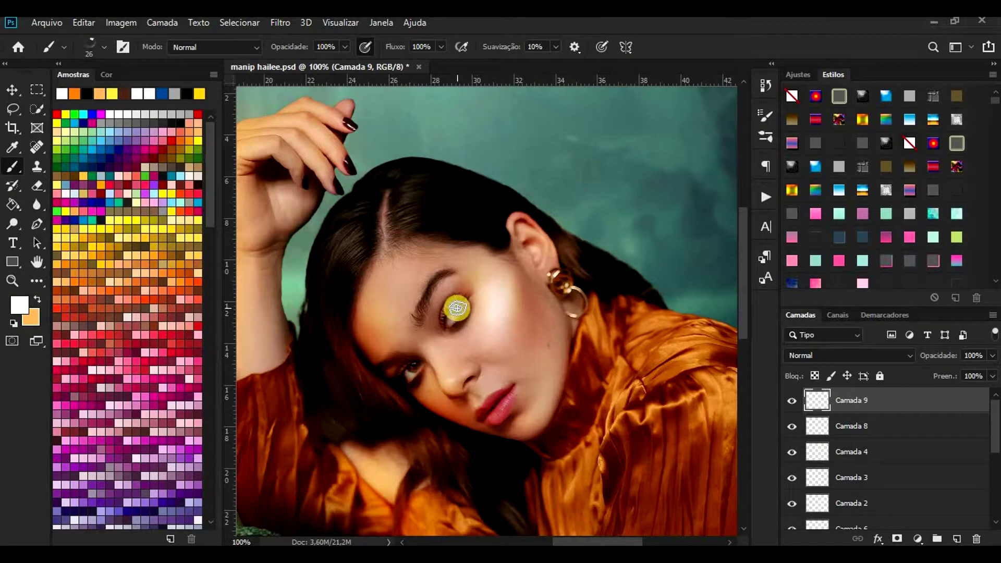
Step: Set the ring-shaped brush to 25 px and stamp an orange iris over the eye nearer the ear
{"action": "key", "text": "ctrl+plus"}
{"action": "key", "text": "ctrl+plus"}
{"action": "left_click", "coordinate": [104, 48]}
{"action": "left_click", "coordinate": [93, 94]}
{"action": "left_click", "coordinate": [689, 46]}
{"action": "left_click", "coordinate": [104, 48]}
{"action": "left_click", "coordinate": [299, 443]}
{"action": "left_click", "coordinate": [504, 250]}
{"action": "left_click", "coordinate": [104, 47]}
{"action": "left_click", "coordinate": [93, 95]}
{"action": "left_click", "coordinate": [470, 48]}
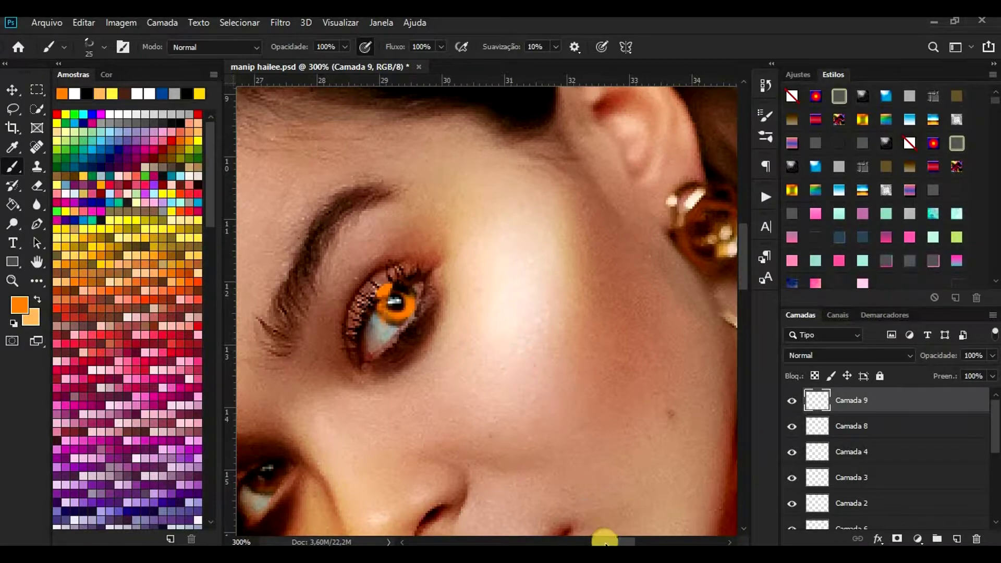
Step: Stamp an orange iris over the other eye and set the blend mode of Camada 9 to Luz Linear
{"action": "left_click_drag", "start_coordinate": [604, 542], "coordinate": [586, 541]}
{"action": "scroll", "coordinate": [476, 391], "scroll_direction": "down", "scroll_amount": 2}
{"action": "left_click", "coordinate": [845, 355]}
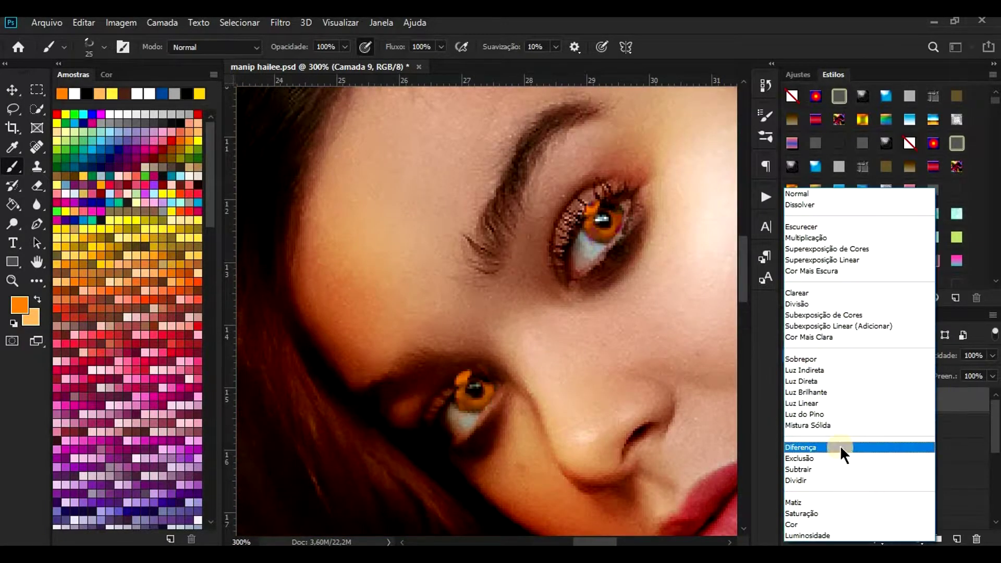
{"action": "left_click", "coordinate": [841, 403]}
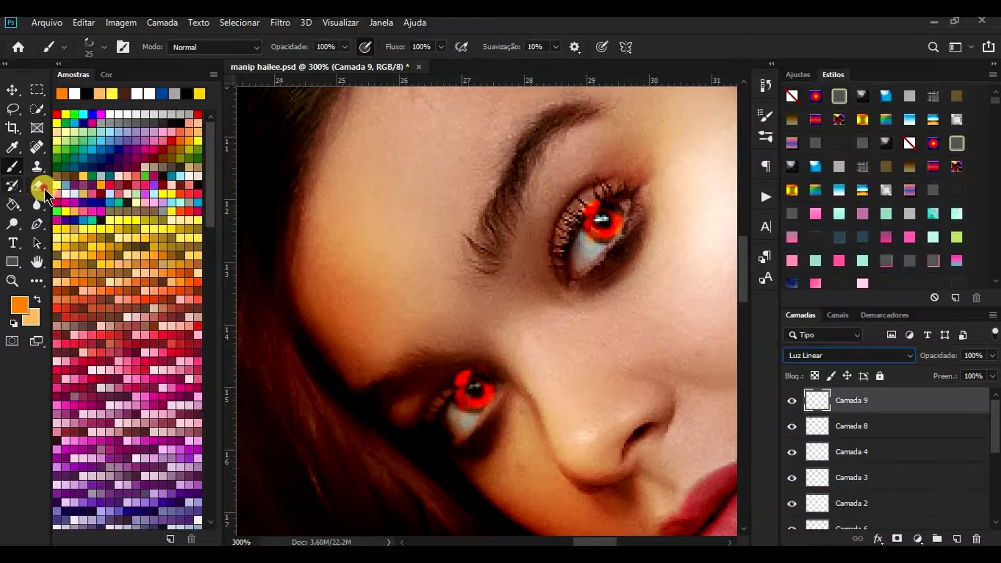
Step: Erase the iris colour spilling onto the eyelids with a 17 px Eraser at 79% opacity
{"action": "left_click", "coordinate": [37, 186]}
{"action": "left_click", "coordinate": [104, 47]}
{"action": "left_click", "coordinate": [88, 95]}
{"action": "left_click", "coordinate": [696, 43]}
{"action": "left_click", "coordinate": [286, 47]}
{"action": "left_click_drag", "start_coordinate": [282, 62], "coordinate": [331, 62]}
{"action": "left_click", "coordinate": [440, 363]}
{"action": "left_click_drag", "start_coordinate": [451, 376], "coordinate": [495, 362]}
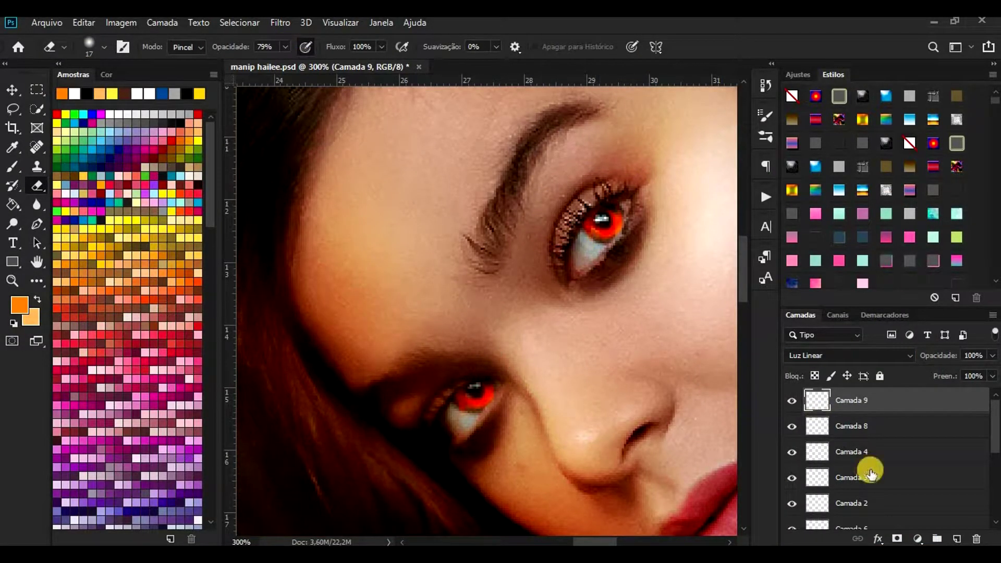
Step: Paint orange light along the lower edge of both irises on a new layer above Camada 9 with a 2 px brush
{"action": "left_click", "coordinate": [12, 167]}
{"action": "left_click", "coordinate": [88, 52]}
{"action": "left_click", "coordinate": [81, 96]}
{"action": "left_click", "coordinate": [614, 218]}
{"action": "key", "text": "ctrl+plus"}
{"action": "left_click", "coordinate": [787, 400]}
{"action": "left_click", "coordinate": [788, 400]}
{"action": "key", "text": "ctrl+plus"}
{"action": "left_click_drag", "start_coordinate": [603, 540], "coordinate": [615, 541]}
{"action": "left_click_drag", "start_coordinate": [446, 194], "coordinate": [465, 204]}
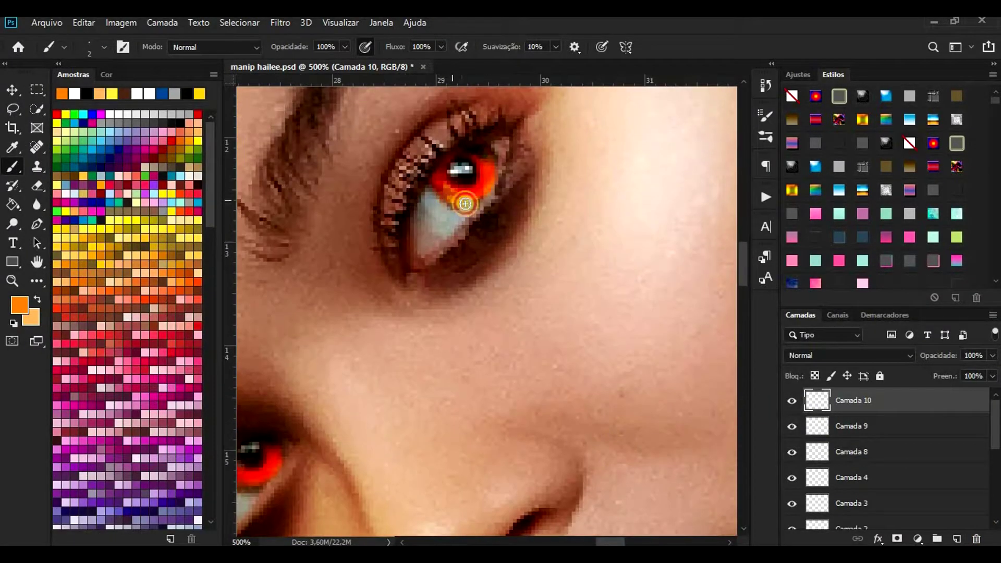
{"action": "left_click_drag", "start_coordinate": [613, 541], "coordinate": [602, 540]}
{"action": "scroll", "coordinate": [471, 410], "scroll_direction": "down", "scroll_amount": 2}
{"action": "left_click_drag", "start_coordinate": [430, 408], "coordinate": [470, 406]}
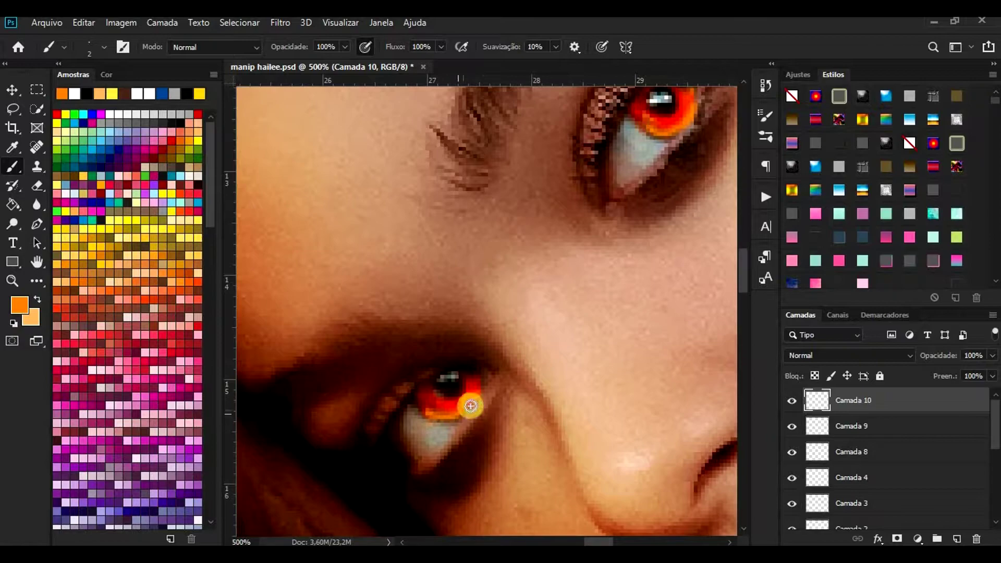
Step: Set the blend mode of Camada 10 to Luz Brilhante and switch to the Blur tool
{"action": "scroll", "coordinate": [672, 312], "scroll_direction": "up", "scroll_amount": 1}
{"action": "left_click", "coordinate": [816, 356]}
{"action": "left_click", "coordinate": [817, 392]}
{"action": "key", "text": "r"}
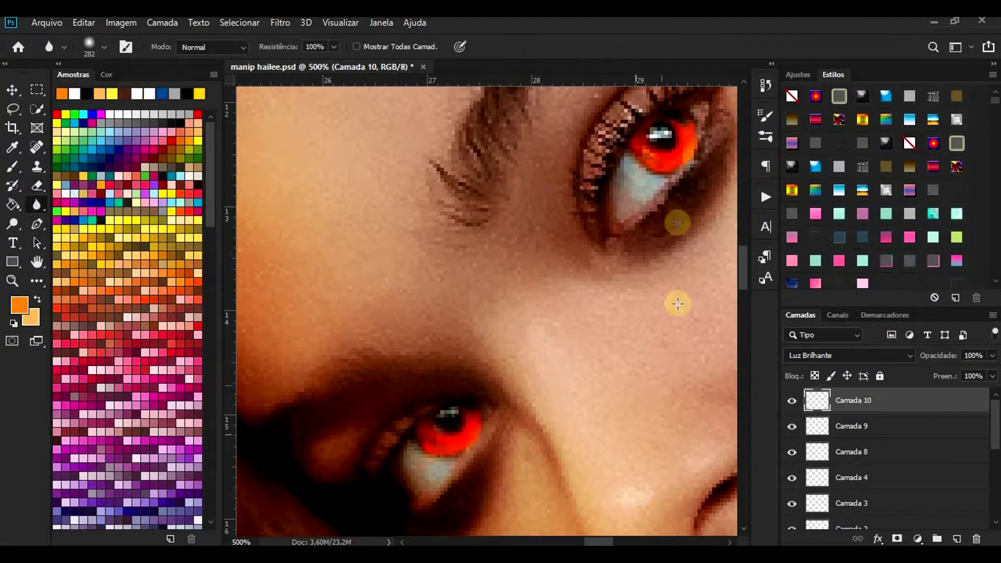
Step: Paint small white reflections on both pupils with the 2 px brush on a new layer above Camada 10
{"action": "left_click", "coordinate": [121, 100]}
{"action": "key", "text": "b"}
{"action": "left_click", "coordinate": [447, 422]}
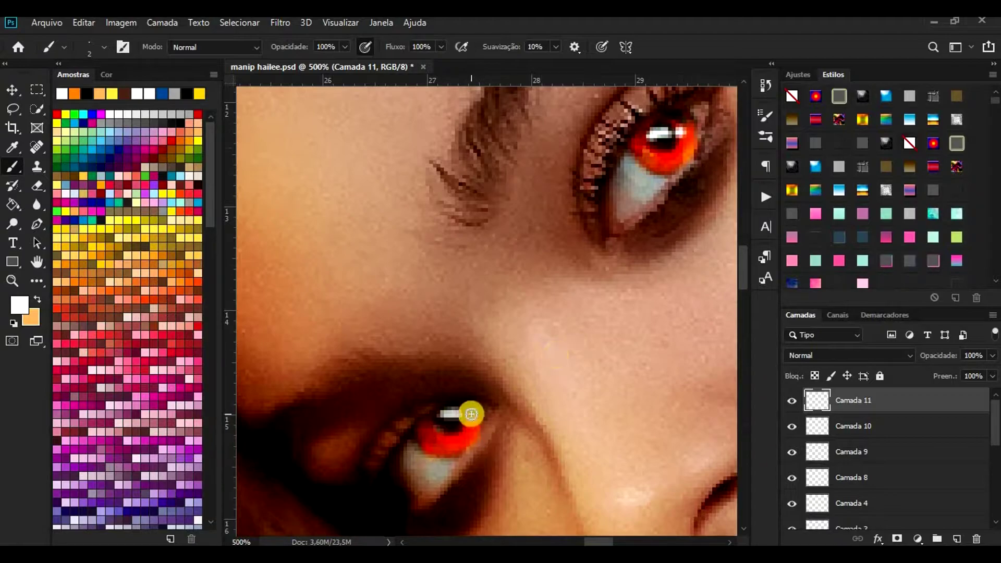
{"action": "scroll", "coordinate": [679, 441], "scroll_direction": "down", "scroll_amount": 7}
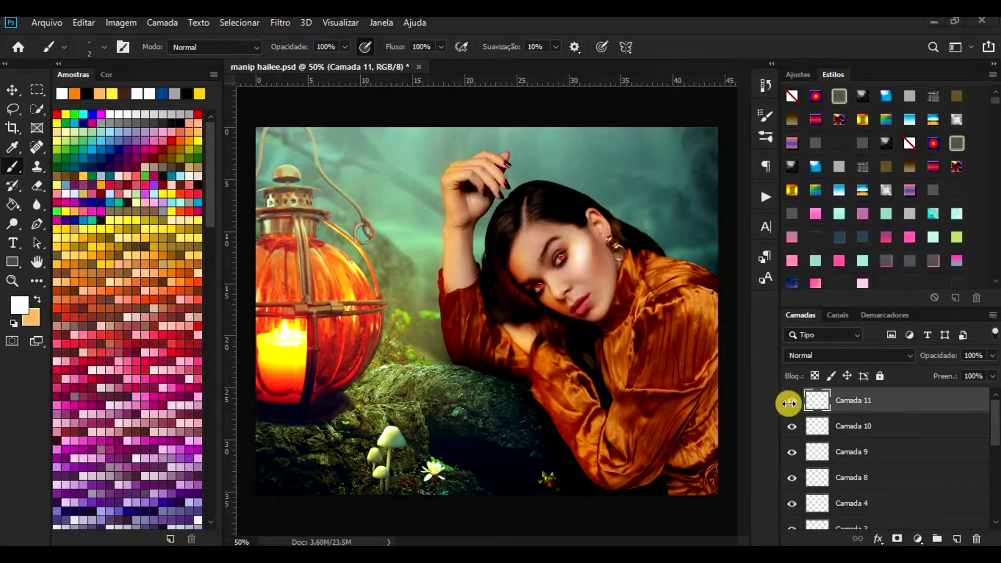
{"action": "left_click", "coordinate": [791, 403]}
Step: Change the blend mode of the iris colour layer, Camada 9, to Sobrepor
{"action": "key", "text": "ctrl+plus"}
{"action": "key", "text": "ctrl+plus"}
{"action": "left_click", "coordinate": [845, 425]}
{"action": "left_click", "coordinate": [865, 449]}
{"action": "left_click", "coordinate": [852, 358]}
{"action": "left_click", "coordinate": [849, 360]}
Step: Examine the woman's sleeve and blouse, and browse the brush presets in groups such as NoY_brushes1 and Face Shine
{"action": "scroll", "coordinate": [528, 328], "scroll_direction": "down", "scroll_amount": 6}
{"action": "left_click_drag", "start_coordinate": [562, 541], "coordinate": [600, 541]}
{"action": "scroll", "coordinate": [575, 432], "scroll_direction": "up", "scroll_amount": 7}
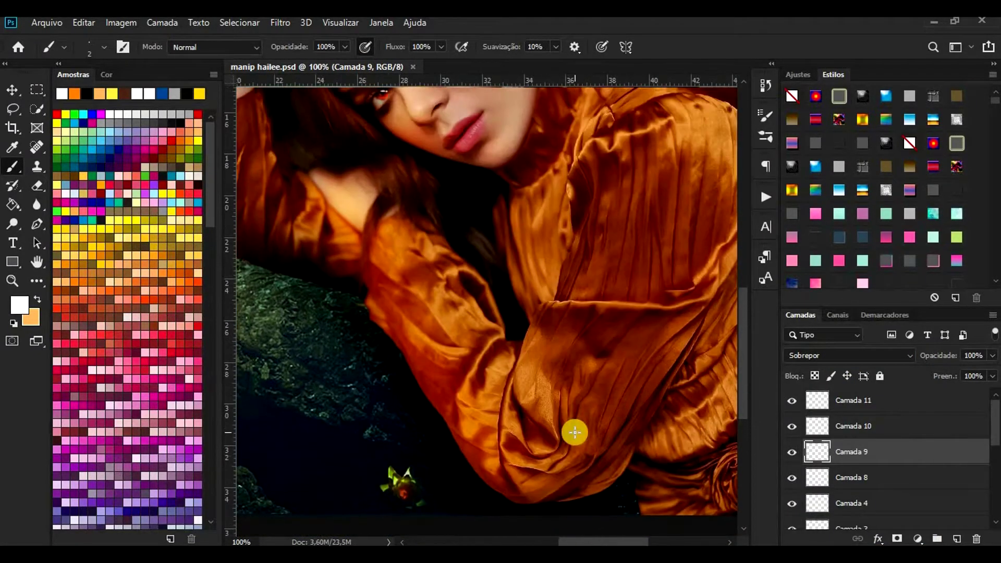
{"action": "scroll", "coordinate": [574, 432], "scroll_direction": "up", "scroll_amount": 1}
{"action": "left_click", "coordinate": [104, 47]}
{"action": "left_click_drag", "start_coordinate": [459, 201], "coordinate": [457, 496]}
{"action": "scroll", "coordinate": [287, 365], "scroll_direction": "up", "scroll_amount": 1}
{"action": "scroll", "coordinate": [433, 486], "scroll_direction": "up", "scroll_amount": 15}
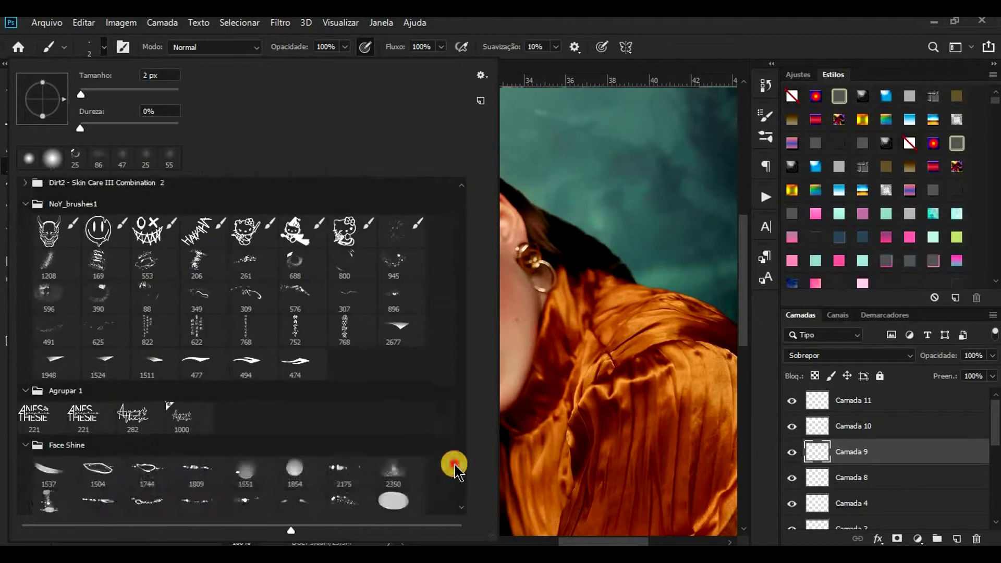
{"action": "left_click", "coordinate": [106, 441]}
{"action": "left_click", "coordinate": [635, 49]}
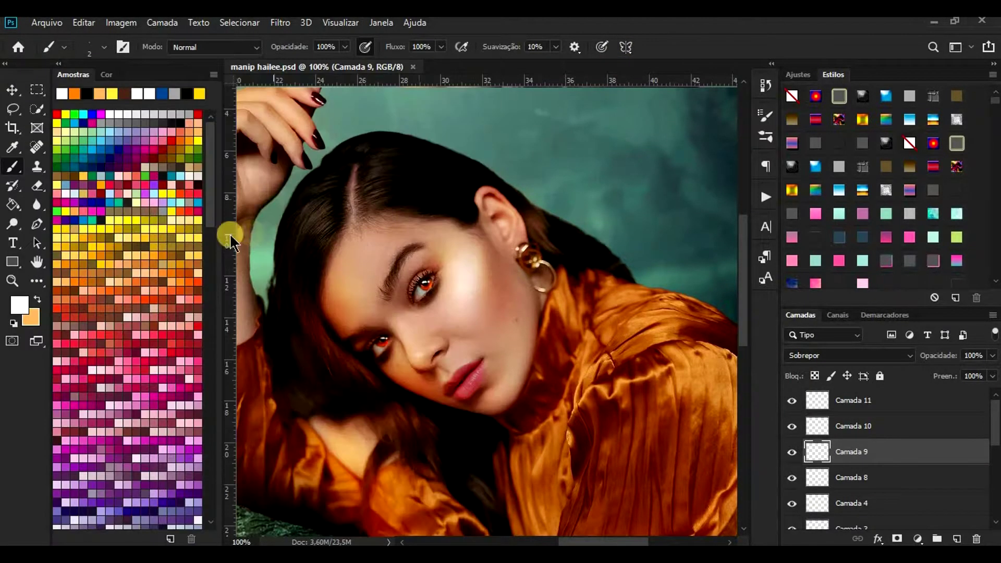
Step: Sample black from the hair and paint thin stray strands from crown to ear with the 2 px brush on a new top layer
{"action": "left_click", "coordinate": [12, 148]}
{"action": "left_click", "coordinate": [430, 143]}
{"action": "key", "text": "ctrl+plus"}
{"action": "scroll", "coordinate": [538, 233], "scroll_direction": "up", "scroll_amount": 3}
{"action": "scroll", "coordinate": [469, 208], "scroll_direction": "up", "scroll_amount": 3}
{"action": "key", "text": "b"}
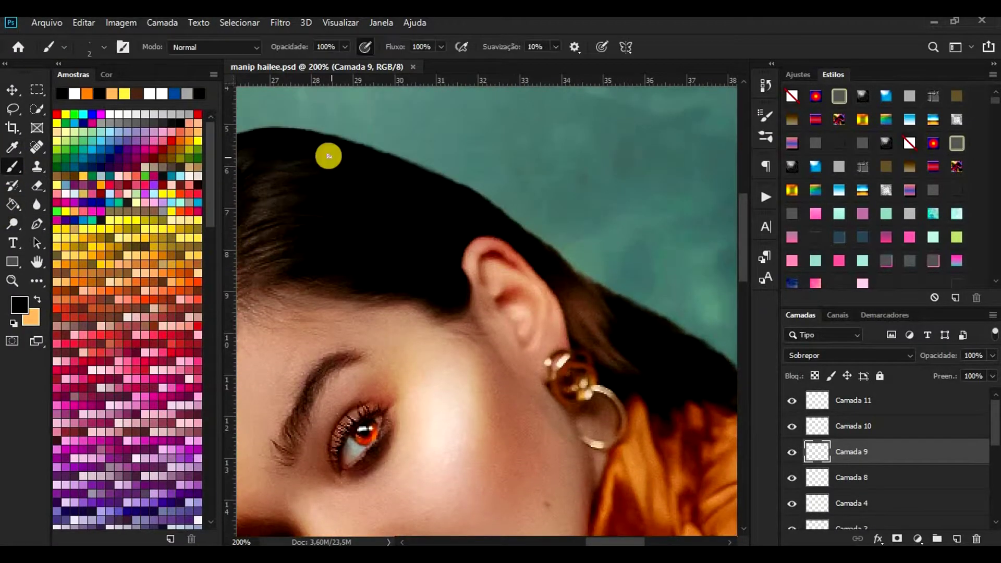
{"action": "left_click", "coordinate": [887, 401]}
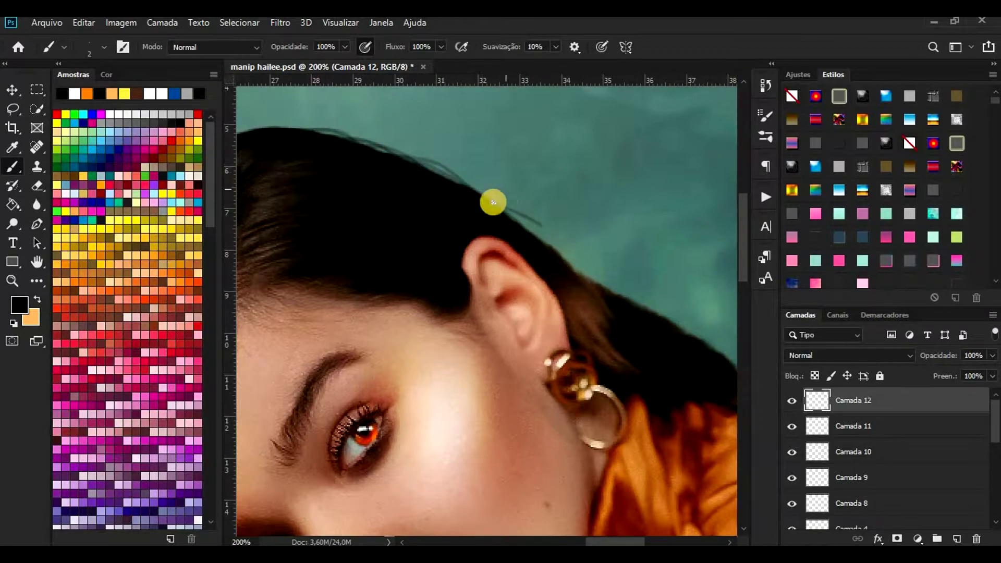
{"action": "left_click_drag", "start_coordinate": [563, 252], "coordinate": [613, 308]}
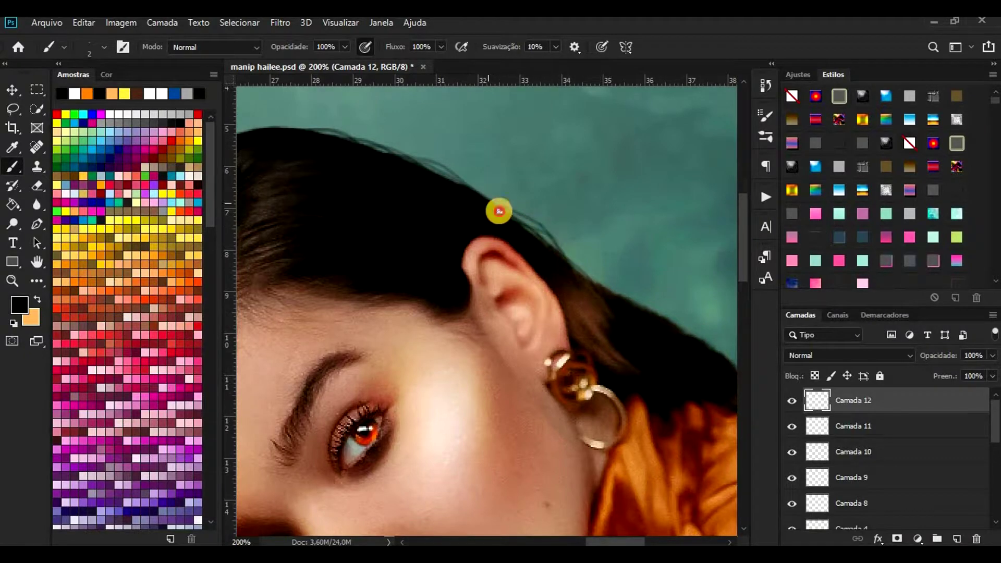
{"action": "mouse_move", "coordinate": [477, 194]}
{"action": "left_mouse_down"}
{"action": "mouse_move", "coordinate": [580, 287]}
{"action": "mouse_move", "coordinate": [580, 272]}
{"action": "mouse_move", "coordinate": [632, 386]}
{"action": "left_mouse_up"}
Step: Paint thin black stray strands along the hair outline on the side facing the raised arm
{"action": "left_click_drag", "start_coordinate": [637, 541], "coordinate": [612, 541]}
{"action": "scroll", "coordinate": [502, 195], "scroll_direction": "up", "scroll_amount": 1}
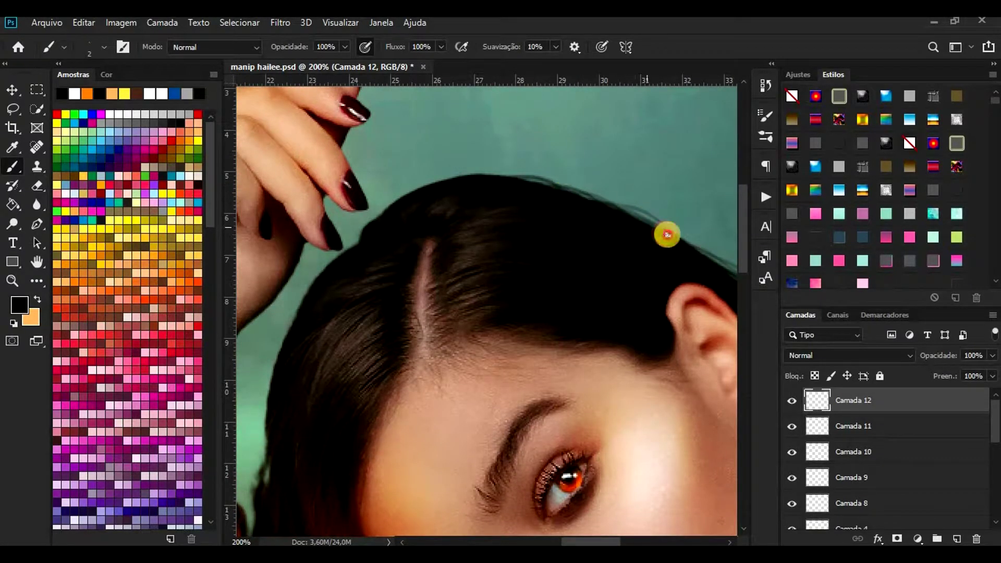
{"action": "scroll", "coordinate": [293, 238], "scroll_direction": "down", "scroll_amount": 1}
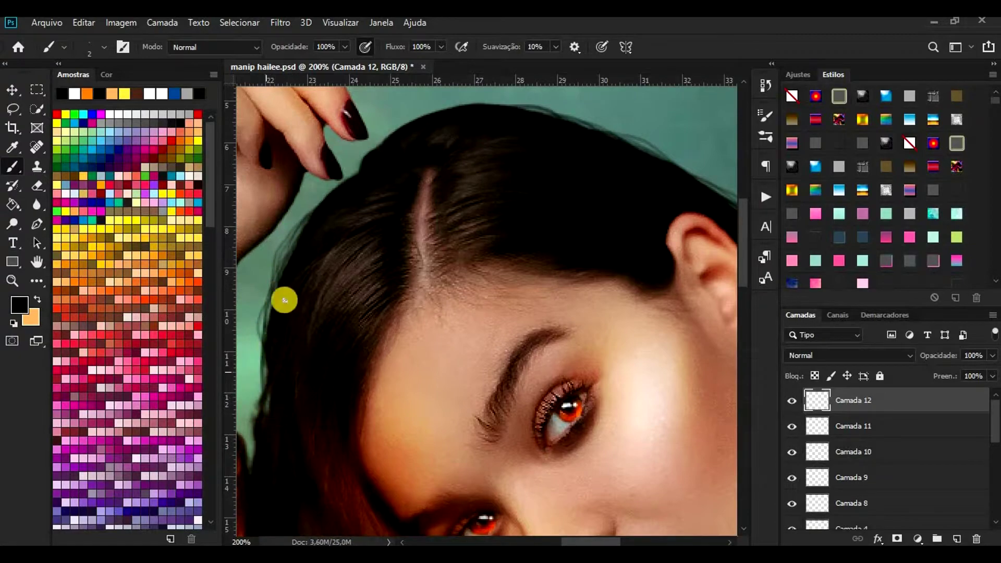
{"action": "left_click_drag", "start_coordinate": [267, 333], "coordinate": [261, 465]}
{"action": "left_click_drag", "start_coordinate": [269, 395], "coordinate": [259, 436]}
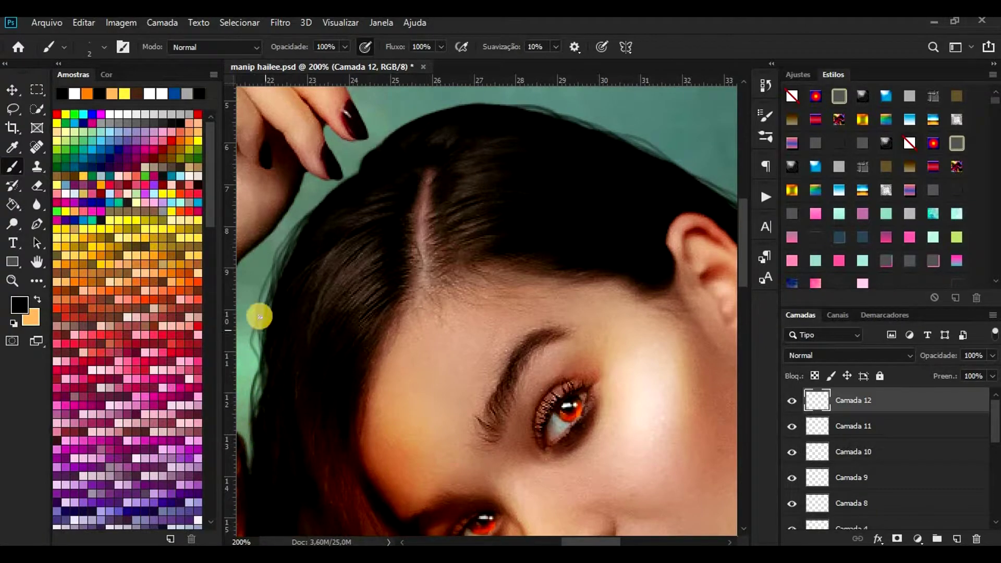
{"action": "scroll", "coordinate": [308, 266], "scroll_direction": "up", "scroll_amount": 2}
{"action": "left_click_drag", "start_coordinate": [313, 243], "coordinate": [330, 223]}
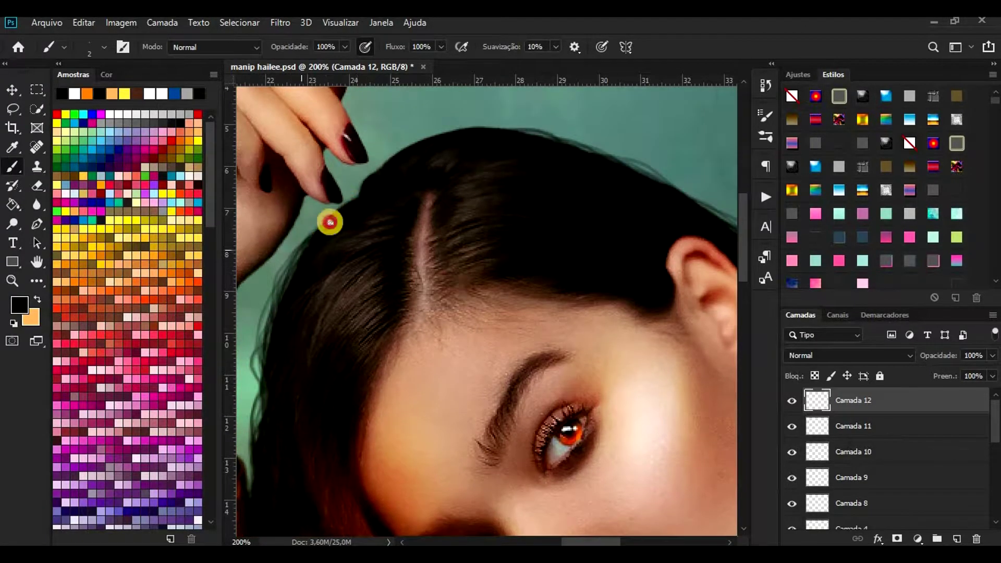
Step: Add a new layer above Camada 12, sample dark brown, and paint thin strands along the hair behind the ear
{"action": "key", "text": "ctrl+minus"}
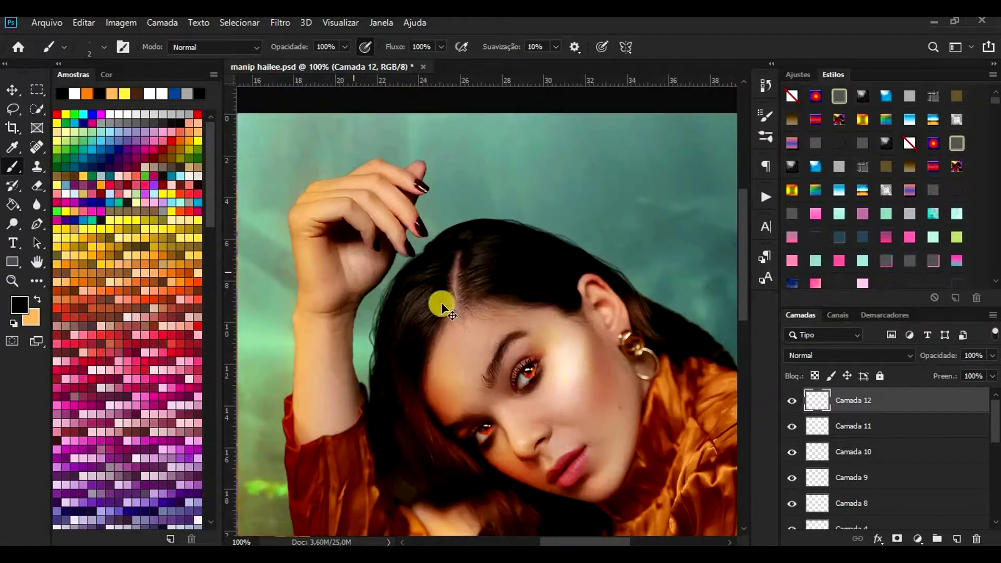
{"action": "key", "text": "ctrl+minus"}
{"action": "key", "text": "ctrl+shift+alt+n"}
{"action": "key", "text": "i"}
{"action": "left_click", "coordinate": [629, 322]}
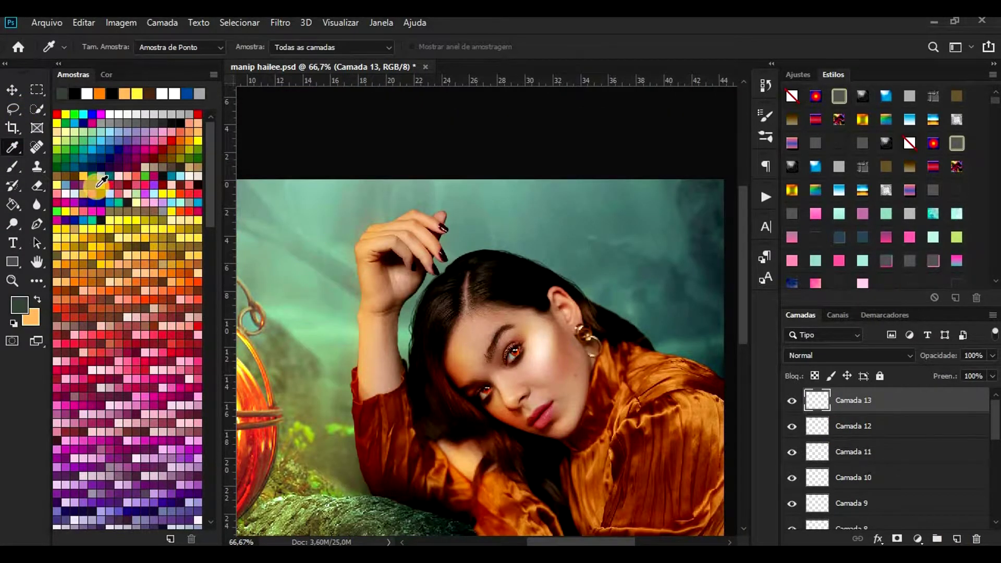
{"action": "key", "text": "ctrl+plus"}
{"action": "key", "text": "ctrl+plus"}
{"action": "key", "text": "ctrl+plus"}
{"action": "key", "text": "b"}
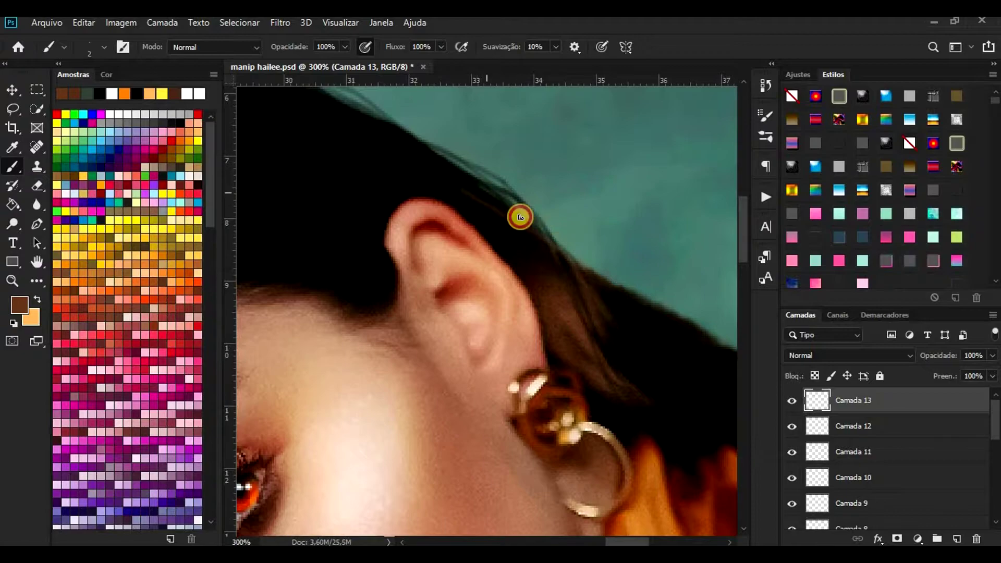
{"action": "scroll", "coordinate": [400, 275], "scroll_direction": "right", "scroll_amount": 3}
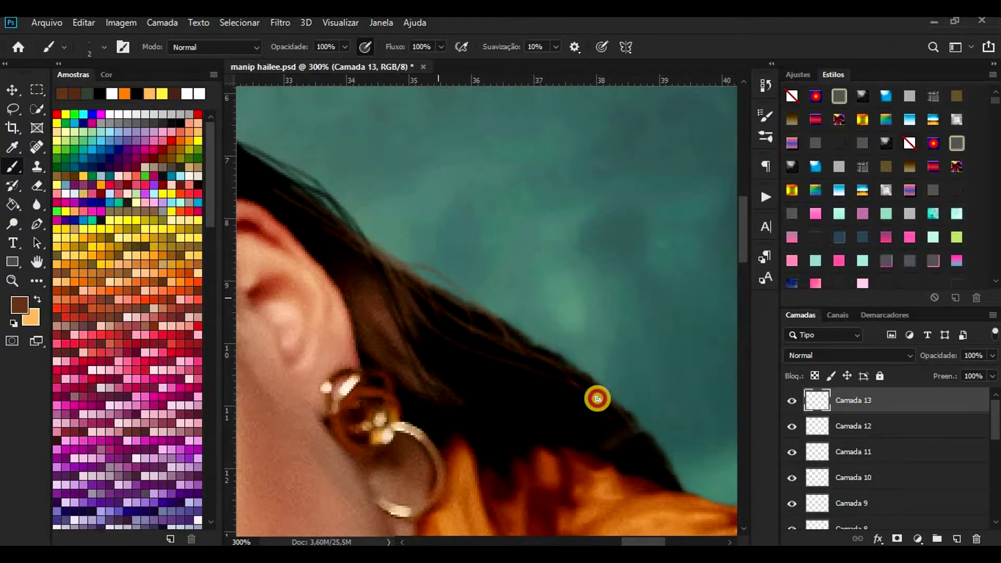
{"action": "mouse_move", "coordinate": [597, 401]}
{"action": "left_mouse_down"}
{"action": "mouse_move", "coordinate": [625, 425]}
{"action": "mouse_move", "coordinate": [523, 339]}
{"action": "left_mouse_up"}
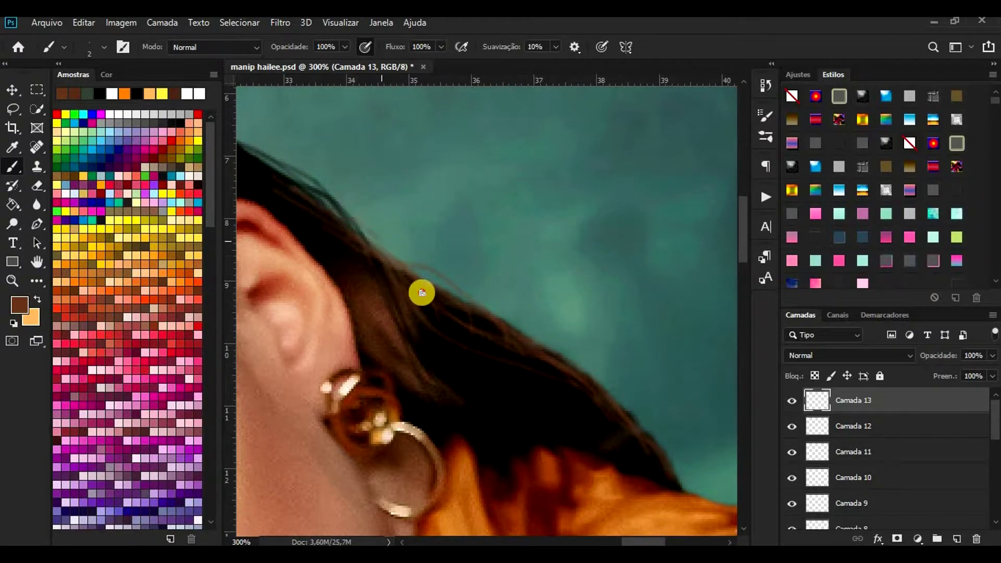
Step: Move Camada 13 below Camada 12 and add more thin brown strands in the hair between the ear and shoulder
{"action": "left_click_drag", "start_coordinate": [853, 400], "coordinate": [853, 439]}
{"action": "scroll", "coordinate": [582, 387], "scroll_direction": "down", "scroll_amount": 2}
{"action": "mouse_move", "coordinate": [410, 280]}
{"action": "left_mouse_down"}
{"action": "mouse_move", "coordinate": [438, 326]}
{"action": "mouse_move", "coordinate": [564, 388]}
{"action": "left_mouse_up"}
{"action": "mouse_move", "coordinate": [380, 201]}
{"action": "left_mouse_down"}
{"action": "mouse_move", "coordinate": [462, 346]}
{"action": "mouse_move", "coordinate": [486, 366]}
{"action": "left_mouse_up"}
{"action": "mouse_move", "coordinate": [393, 276]}
{"action": "left_mouse_down"}
{"action": "mouse_move", "coordinate": [440, 348]}
{"action": "mouse_move", "coordinate": [482, 347]}
{"action": "left_mouse_up"}
{"action": "left_click_drag", "start_coordinate": [659, 400], "coordinate": [676, 466]}
{"action": "left_click_drag", "start_coordinate": [610, 331], "coordinate": [680, 487]}
Step: Soften the brown strands behind the ear on Camada 13 with a soft 17 px Eraser at 27% opacity
{"action": "key", "text": "ctrl+minus"}
{"action": "key", "text": "ctrl+minus"}
{"action": "key", "text": "ctrl+minus"}
{"action": "key", "text": "ctrl+plus"}
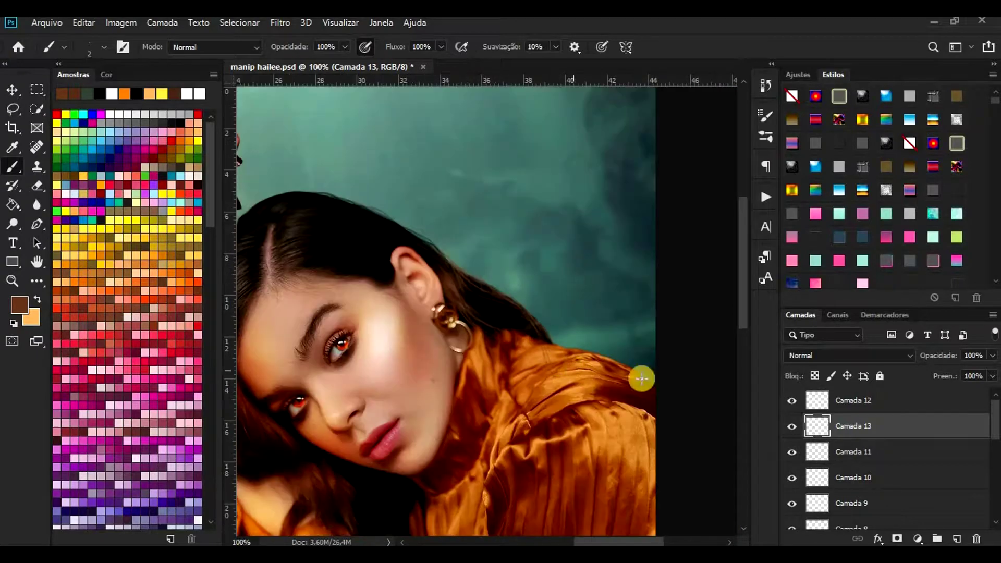
{"action": "left_click", "coordinate": [40, 190]}
{"action": "left_click", "coordinate": [285, 46]}
{"action": "left_click", "coordinate": [486, 288]}
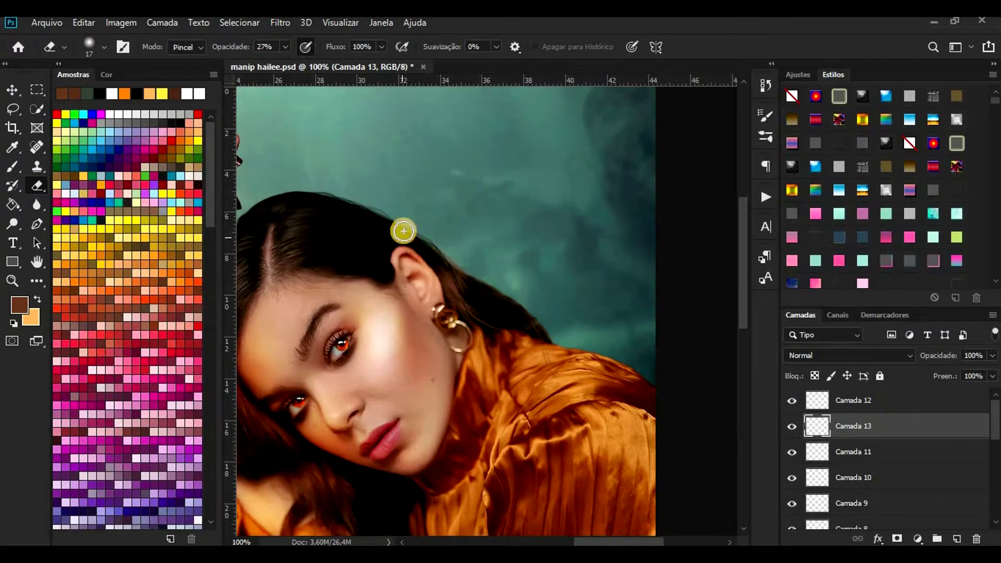
{"action": "scroll", "coordinate": [585, 476], "scroll_direction": "down", "scroll_amount": 3}
{"action": "mouse_move", "coordinate": [609, 541]}
{"action": "left_mouse_down"}
{"action": "mouse_move", "coordinate": [581, 542]}
{"action": "mouse_move", "coordinate": [599, 541]}
{"action": "left_mouse_up"}
{"action": "scroll", "coordinate": [800, 461], "scroll_direction": "down", "scroll_amount": 6}
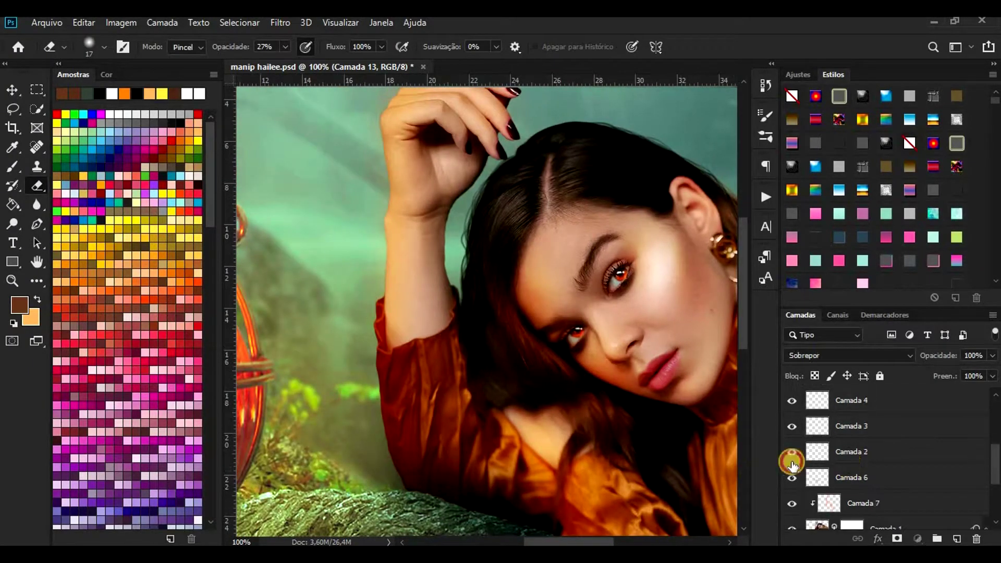
{"action": "left_click", "coordinate": [819, 453]}
{"action": "scroll", "coordinate": [792, 424], "scroll_direction": "up", "scroll_amount": 4}
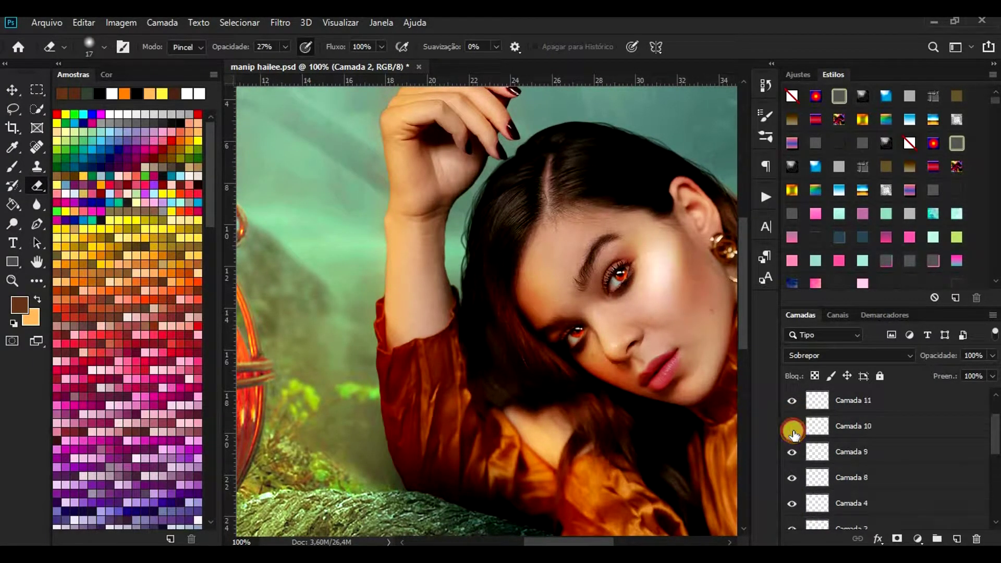
Step: Switch to Spotify, play the song Dear John, and return to Photoshop
{"action": "mouse_move", "coordinate": [438, 554]}
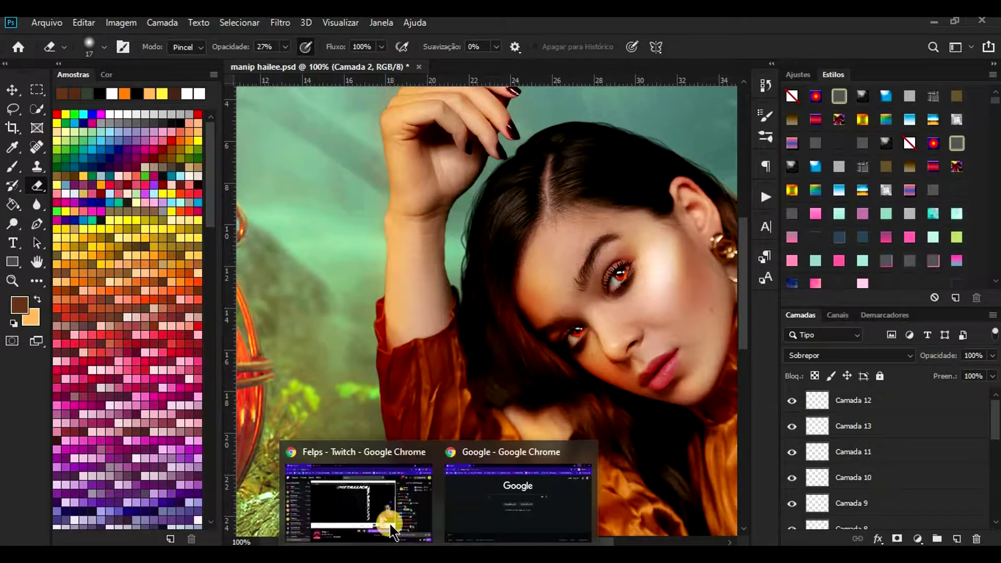
{"action": "left_click", "coordinate": [357, 498]}
{"action": "left_click", "coordinate": [191, 431]}
{"action": "left_click", "coordinate": [232, 456]}
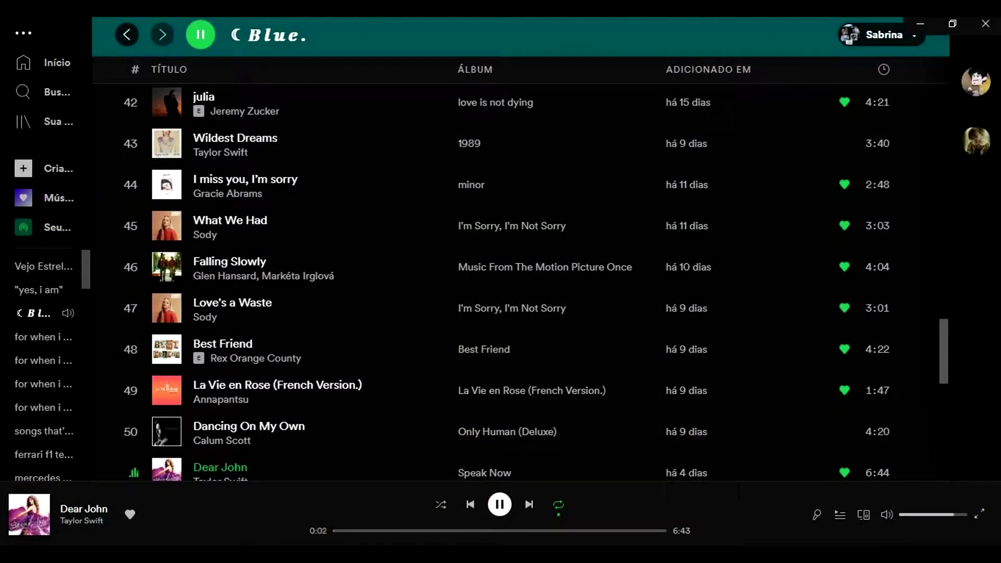
{"action": "key", "text": "alt+Tab"}
Step: Select the clipped layer Camada 7 and set the Eraser size to 70 px
{"action": "scroll", "coordinate": [860, 443], "scroll_direction": "down", "scroll_amount": 5}
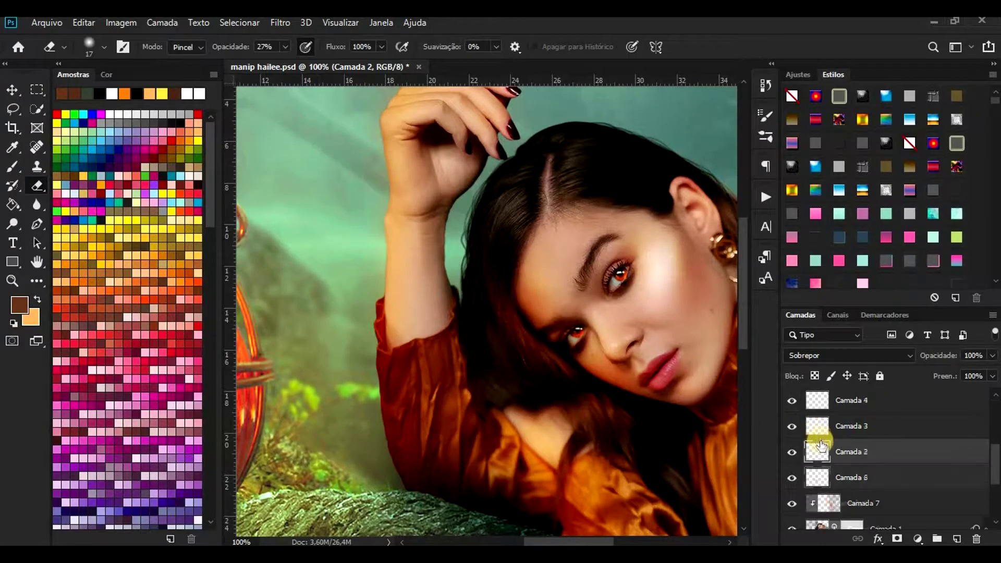
{"action": "left_click", "coordinate": [860, 451]}
{"action": "left_click", "coordinate": [104, 47]}
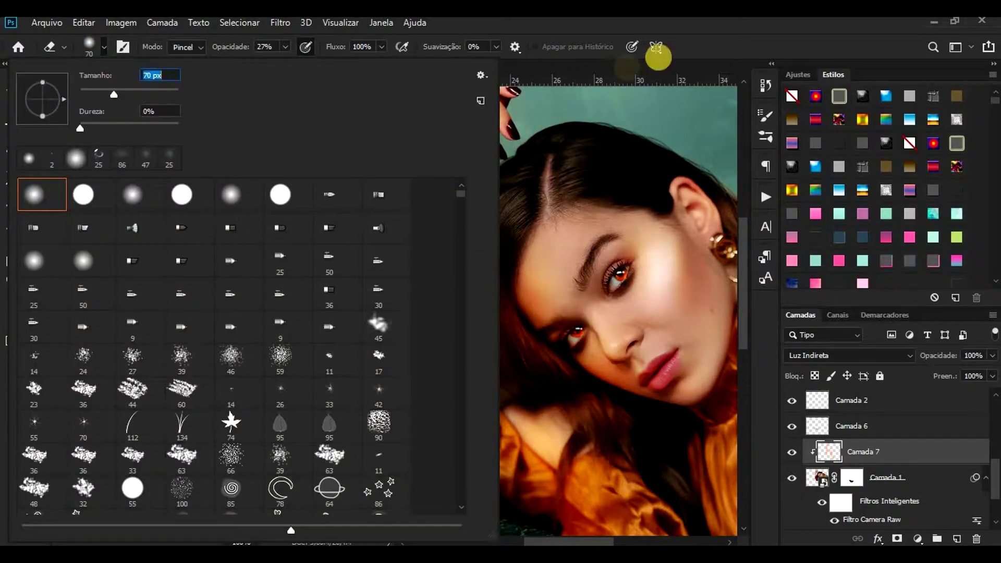
{"action": "left_click", "coordinate": [560, 358]}
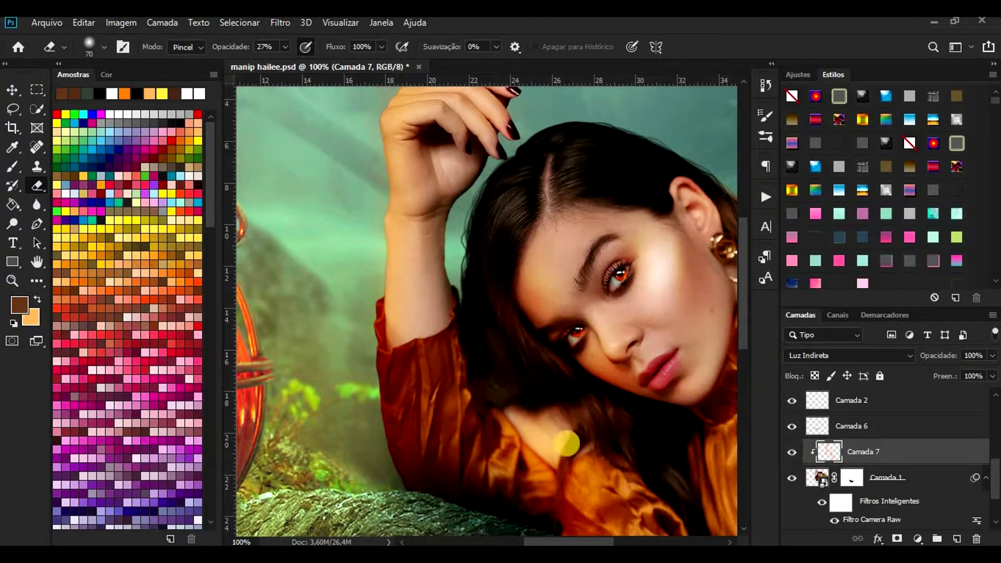
Step: Add a new layer above Camada 12 and ready the 2 px Brush with white as the foreground colour
{"action": "scroll", "coordinate": [850, 408], "scroll_direction": "up", "scroll_amount": 5}
{"action": "left_click", "coordinate": [788, 406]}
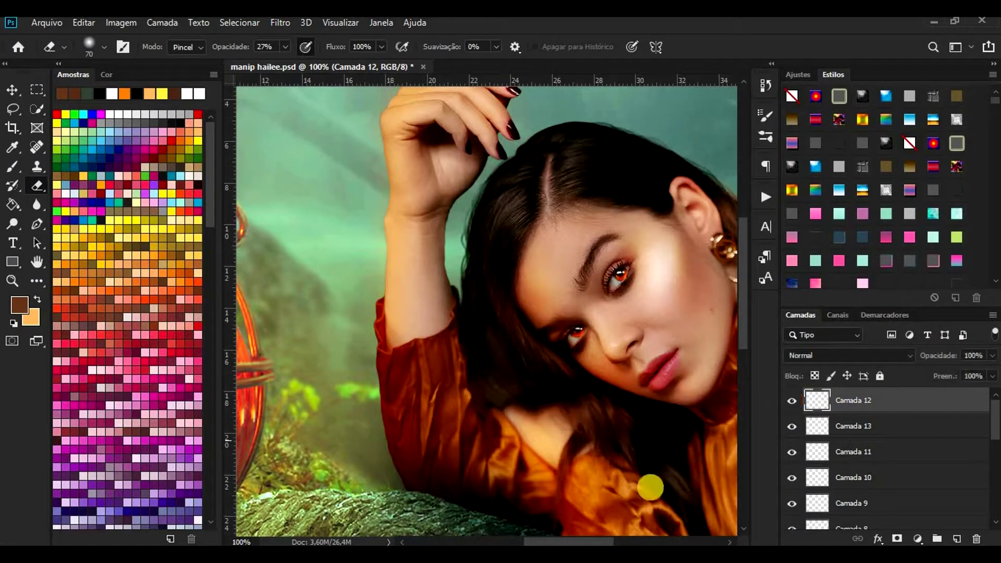
{"action": "left_click_drag", "start_coordinate": [615, 542], "coordinate": [636, 542]}
{"action": "left_click", "coordinate": [957, 538]}
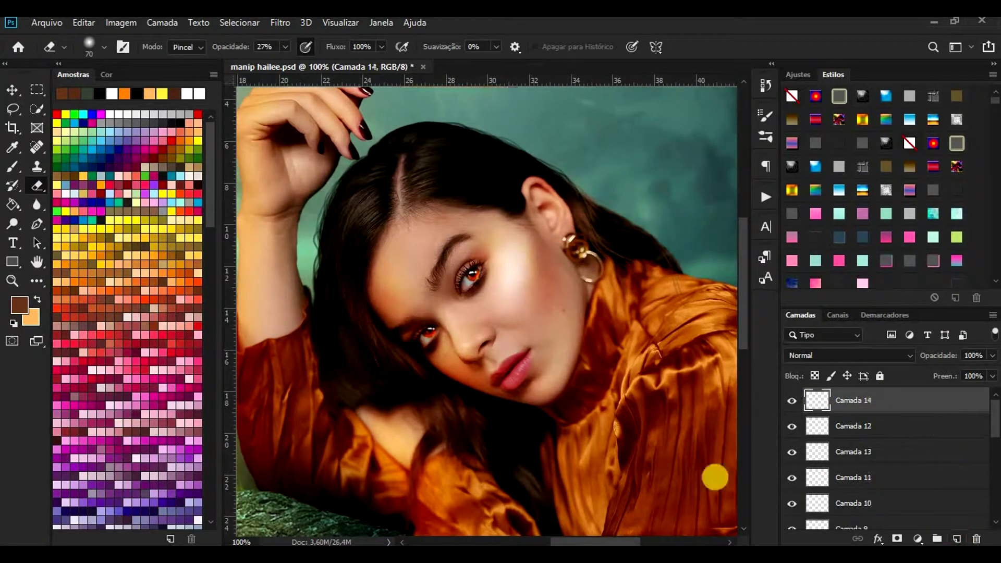
{"action": "left_click", "coordinate": [12, 167]}
{"action": "left_click", "coordinate": [125, 127]}
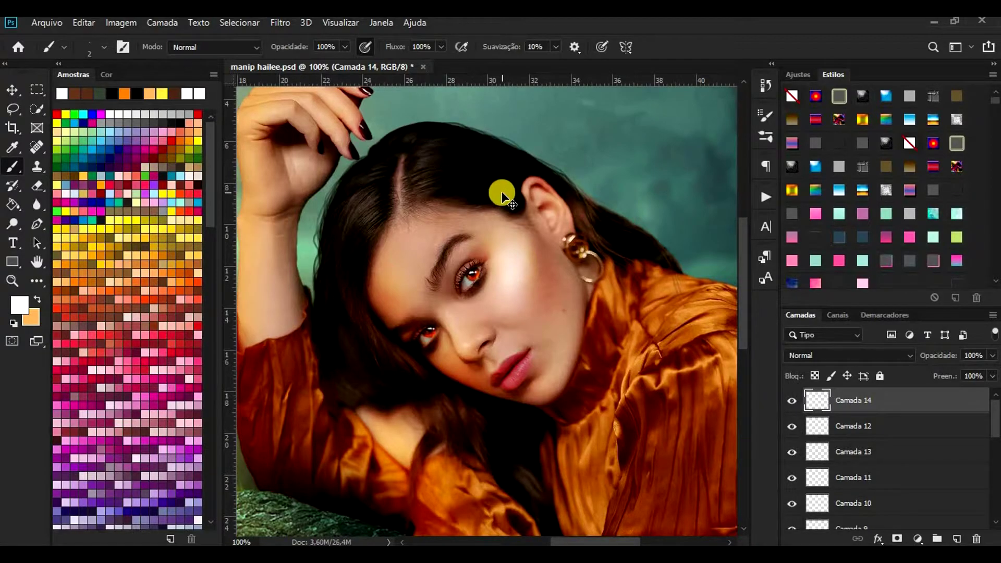
Step: Paint thin white highlight strands along the back of the hair, from the crown past the ear to the shoulder
{"action": "key", "text": "ctrl+plus"}
{"action": "left_click_drag", "start_coordinate": [743, 281], "coordinate": [744, 238]}
{"action": "left_click_drag", "start_coordinate": [603, 542], "coordinate": [625, 542]}
{"action": "left_click_drag", "start_coordinate": [454, 183], "coordinate": [481, 203]}
{"action": "mouse_move", "coordinate": [337, 140]}
{"action": "left_mouse_down"}
{"action": "mouse_move", "coordinate": [471, 204]}
{"action": "mouse_move", "coordinate": [576, 284]}
{"action": "left_mouse_up"}
{"action": "left_click_drag", "start_coordinate": [485, 203], "coordinate": [642, 341]}
{"action": "mouse_move", "coordinate": [496, 207]}
{"action": "left_mouse_down"}
{"action": "mouse_move", "coordinate": [596, 310]}
{"action": "mouse_move", "coordinate": [702, 463]}
{"action": "left_mouse_up"}
{"action": "left_click_drag", "start_coordinate": [556, 249], "coordinate": [724, 383]}
{"action": "left_click_drag", "start_coordinate": [577, 270], "coordinate": [743, 417]}
{"action": "mouse_move", "coordinate": [607, 542]}
{"action": "left_mouse_down"}
{"action": "mouse_move", "coordinate": [642, 542]}
{"action": "mouse_move", "coordinate": [631, 542]}
{"action": "left_mouse_up"}
{"action": "left_click_drag", "start_coordinate": [433, 318], "coordinate": [554, 422]}
{"action": "left_click_drag", "start_coordinate": [511, 371], "coordinate": [577, 497]}
Step: Paint thin white highlight strands down the hair beside the raised arm, next to the face, and over the lower forearm
{"action": "left_click_drag", "start_coordinate": [636, 542], "coordinate": [553, 542]}
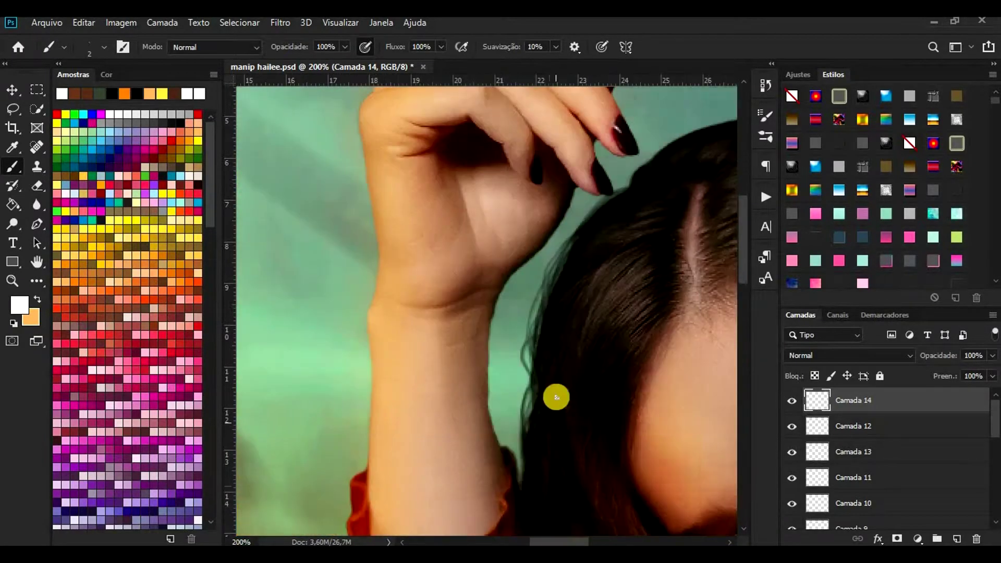
{"action": "scroll", "coordinate": [556, 398], "scroll_direction": "down", "scroll_amount": 2}
{"action": "left_click_drag", "start_coordinate": [545, 136], "coordinate": [545, 416]}
{"action": "left_click_drag", "start_coordinate": [531, 176], "coordinate": [560, 463]}
{"action": "scroll", "coordinate": [599, 492], "scroll_direction": "down", "scroll_amount": 1}
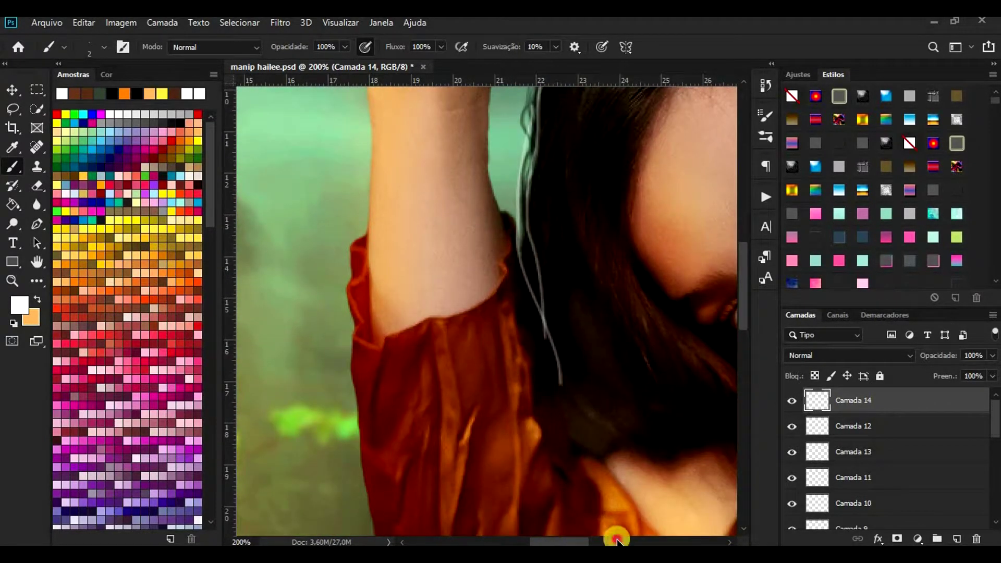
{"action": "left_click_drag", "start_coordinate": [575, 542], "coordinate": [596, 542]}
{"action": "left_click_drag", "start_coordinate": [421, 182], "coordinate": [522, 438]}
{"action": "scroll", "coordinate": [542, 364], "scroll_direction": "down", "scroll_amount": 1}
{"action": "left_click_drag", "start_coordinate": [529, 247], "coordinate": [626, 457]}
{"action": "scroll", "coordinate": [615, 417], "scroll_direction": "down", "scroll_amount": 1}
{"action": "left_click_drag", "start_coordinate": [606, 337], "coordinate": [557, 487]}
{"action": "scroll", "coordinate": [613, 410], "scroll_direction": "down", "scroll_amount": 1}
{"action": "left_click_drag", "start_coordinate": [573, 284], "coordinate": [540, 474]}
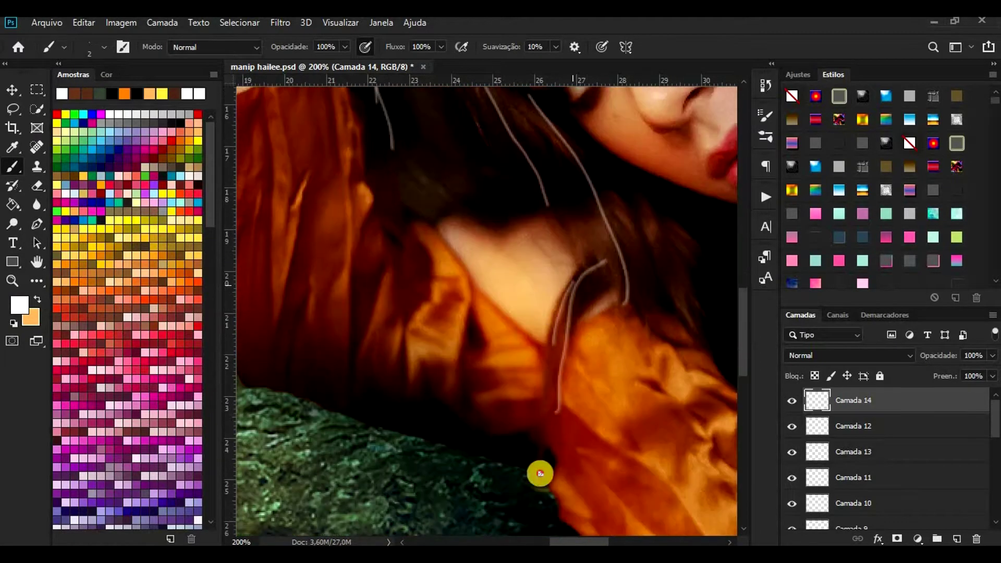
{"action": "scroll", "coordinate": [540, 472], "scroll_direction": "down", "scroll_amount": 3}
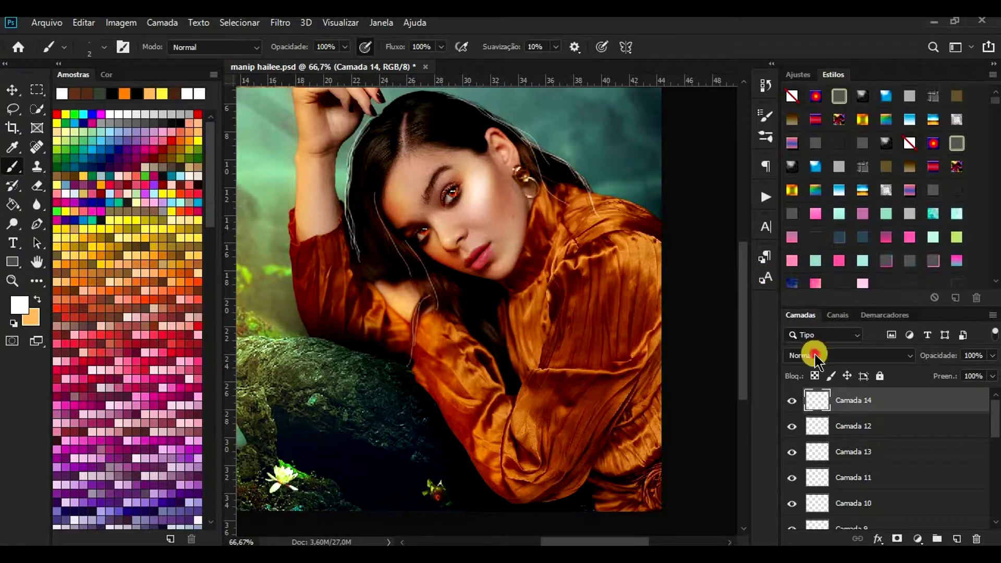
Step: Set the blend mode of Camada 14 to Luz Linear and soften the white strands beside the face and forearm with the Eraser
{"action": "left_click", "coordinate": [815, 354]}
{"action": "left_click", "coordinate": [831, 402]}
{"action": "key", "text": "e"}
{"action": "mouse_move", "coordinate": [383, 222]}
{"action": "left_mouse_down"}
{"action": "mouse_move", "coordinate": [405, 252]}
{"action": "mouse_move", "coordinate": [426, 325]}
{"action": "left_mouse_up"}
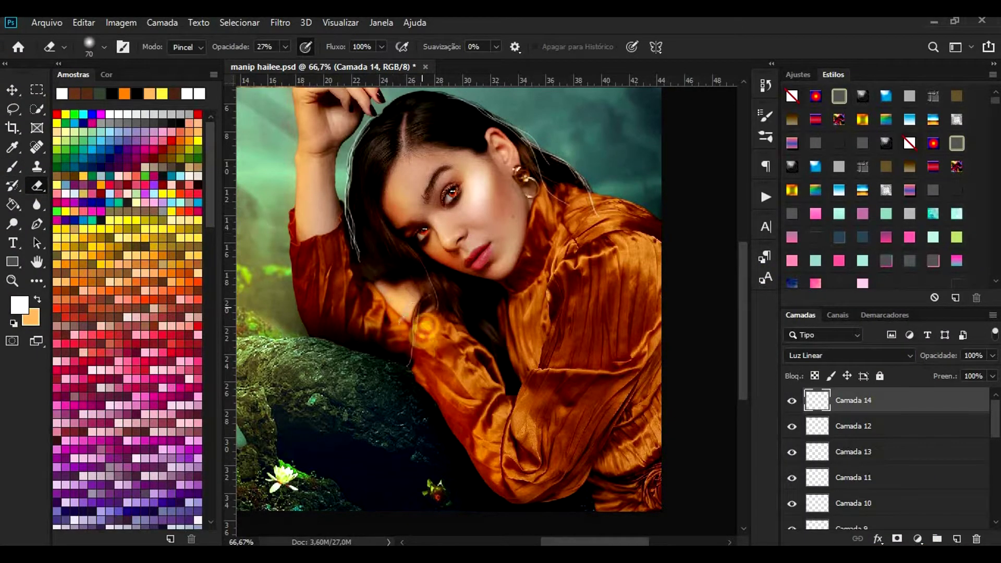
Step: Change the blend mode of Camada 14 to Sobrepor and toggle the layer's visibility to compare the hair highlights
{"action": "left_click", "coordinate": [828, 360]}
{"action": "left_click", "coordinate": [823, 355]}
{"action": "left_click", "coordinate": [792, 400]}
{"action": "left_click", "coordinate": [792, 400]}
{"action": "left_click_drag", "start_coordinate": [744, 280], "coordinate": [743, 255]}
{"action": "left_click", "coordinate": [793, 400]}
{"action": "key", "text": "ctrl+minus"}
{"action": "key", "text": "ctrl+minus"}
{"action": "key", "text": "ctrl+plus"}
{"action": "key", "text": "ctrl+plus"}
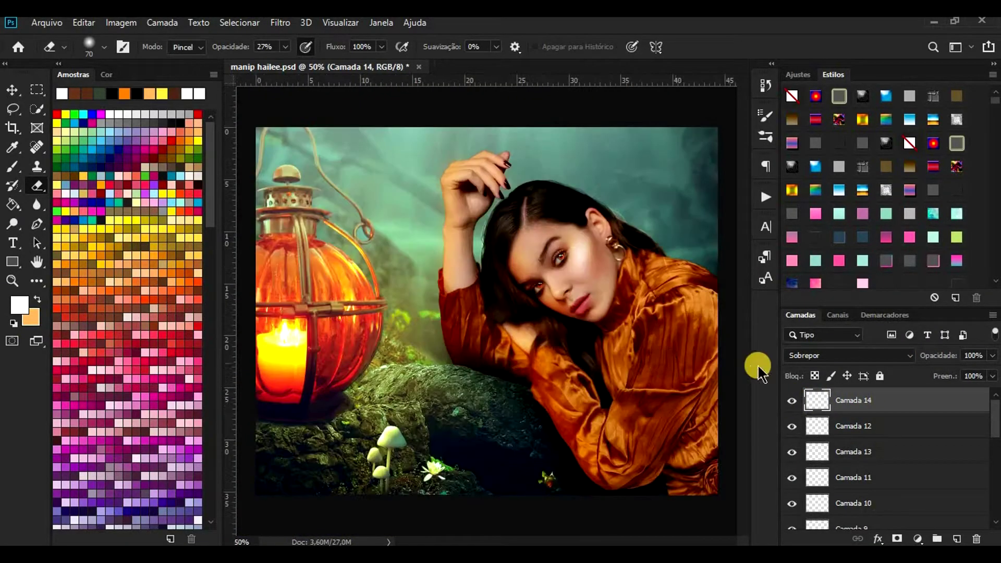
Step: Create a layer group at the top of the layer stack and add a new empty layer inside it
{"action": "key", "text": "ctrl+minus"}
{"action": "key", "text": "ctrl+minus"}
{"action": "scroll", "coordinate": [885, 477], "scroll_direction": "down", "scroll_amount": 3}
{"action": "scroll", "coordinate": [884, 476], "scroll_direction": "down", "scroll_amount": 3}
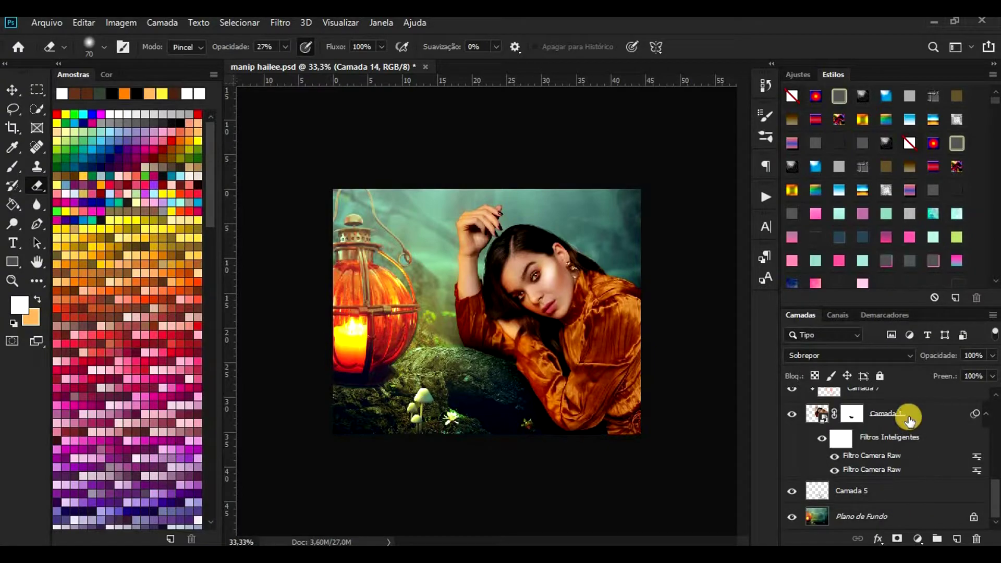
{"action": "scroll", "coordinate": [895, 489], "scroll_direction": "up", "scroll_amount": 6}
{"action": "left_click", "coordinate": [937, 539]}
{"action": "left_click", "coordinate": [956, 538]}
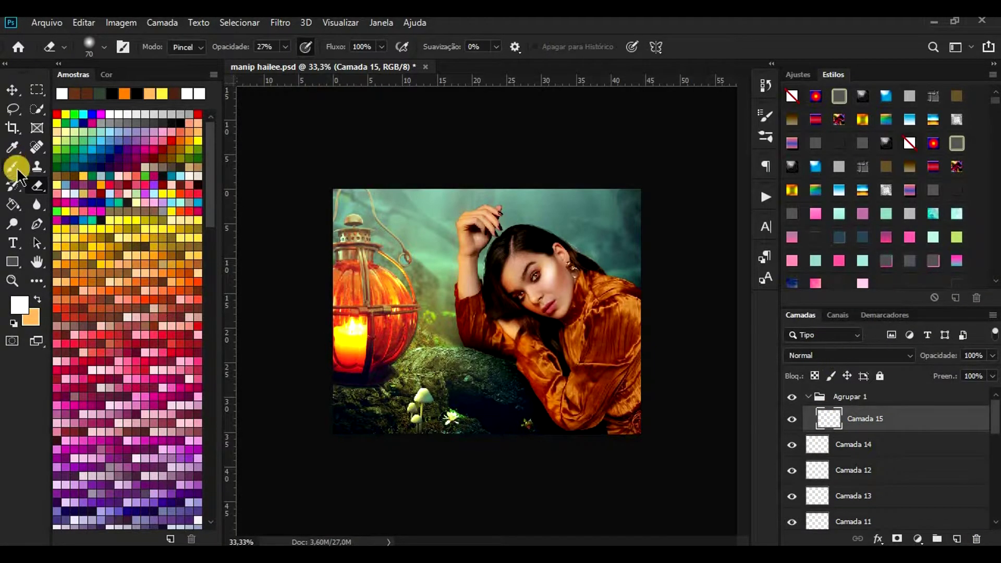
Step: Choose a soft round brush with 0% hardness and set its size to 127 px
{"action": "left_click", "coordinate": [13, 167]}
{"action": "left_click", "coordinate": [103, 47]}
{"action": "left_click", "coordinate": [29, 153]}
{"action": "left_click_drag", "start_coordinate": [102, 89], "coordinate": [124, 89]}
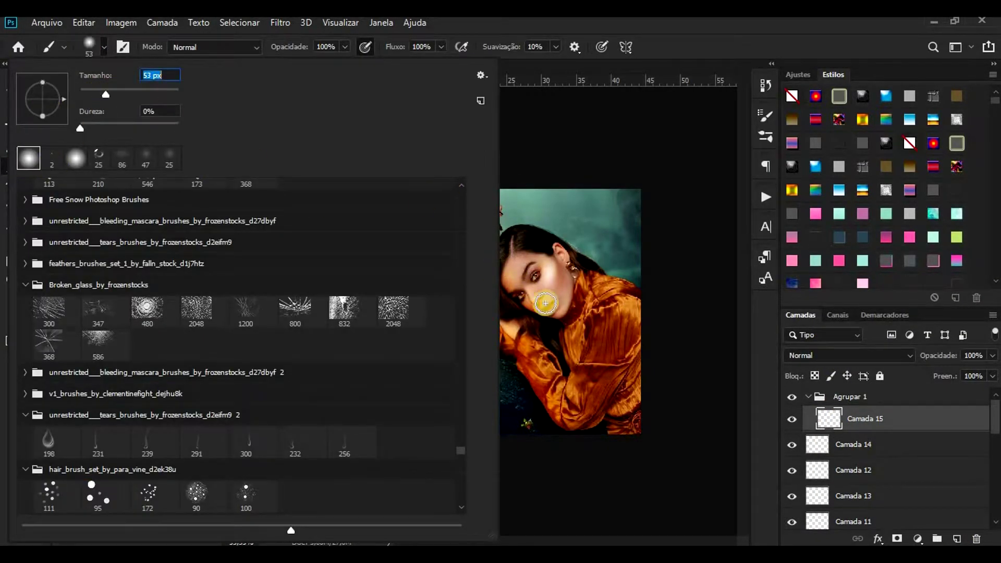
{"action": "left_click", "coordinate": [679, 58]}
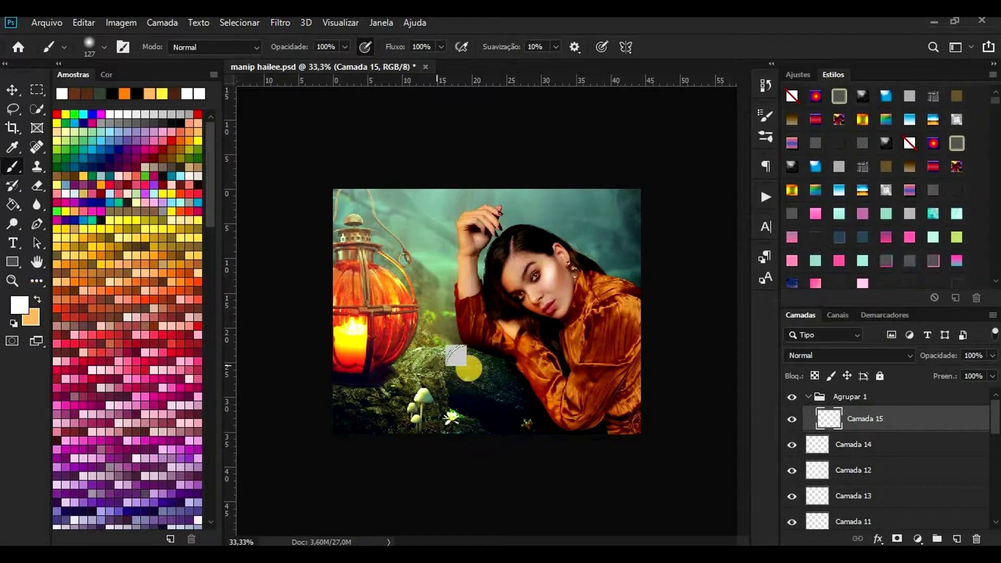
Step: Paint broad soft white strokes along the raised arm, the face and hair, and the rocks and flower on Camada 15
{"action": "left_click_drag", "start_coordinate": [478, 348], "coordinate": [459, 235]}
{"action": "left_click_drag", "start_coordinate": [555, 341], "coordinate": [504, 293]}
{"action": "left_click_drag", "start_coordinate": [455, 375], "coordinate": [355, 426]}
{"action": "left_click", "coordinate": [455, 421]}
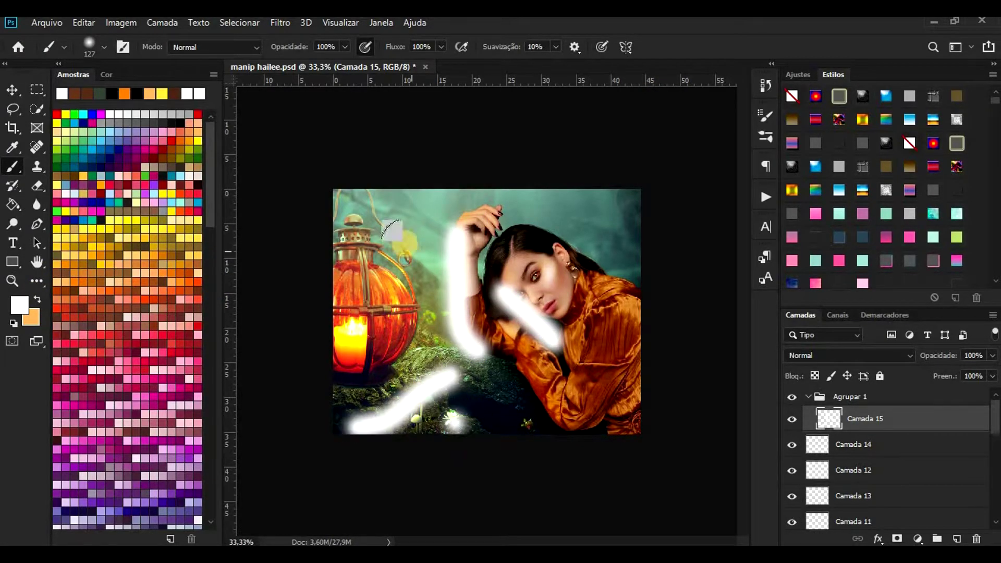
{"action": "left_click_drag", "start_coordinate": [553, 228], "coordinate": [604, 263]}
Step: Try Luz Direta on Camada 15 and settle on Luz Indireta as its blend mode
{"action": "left_click", "coordinate": [844, 354]}
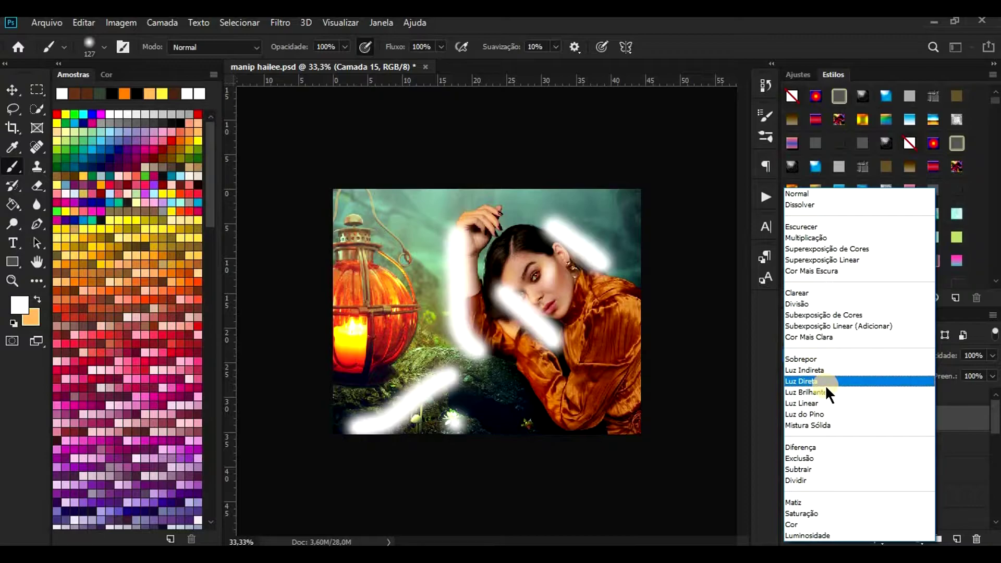
{"action": "left_click", "coordinate": [825, 383]}
{"action": "left_click", "coordinate": [865, 355]}
{"action": "left_click", "coordinate": [866, 371]}
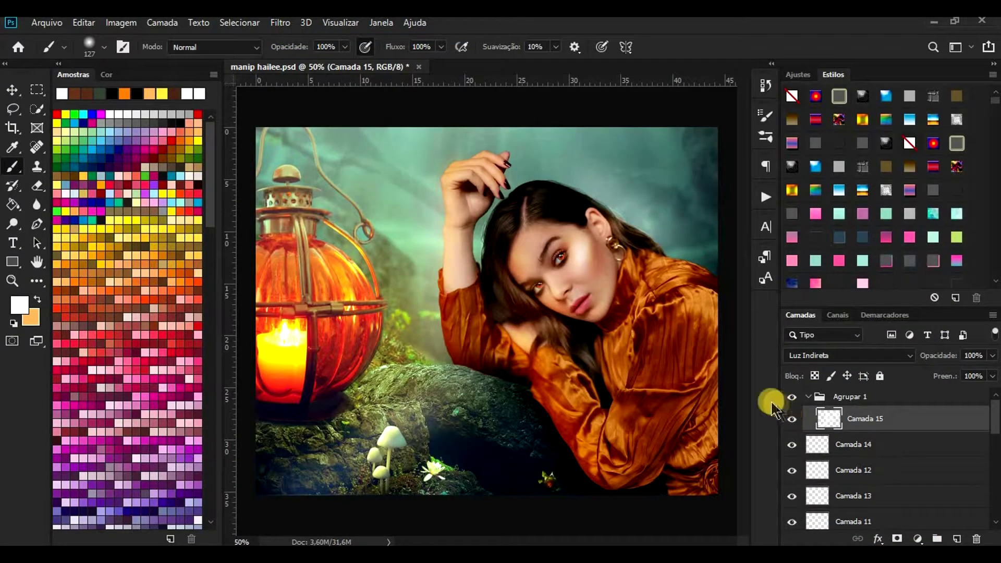
{"action": "key", "text": "e"}
{"action": "right_click", "coordinate": [454, 414]}
{"action": "left_click", "coordinate": [341, 493]}
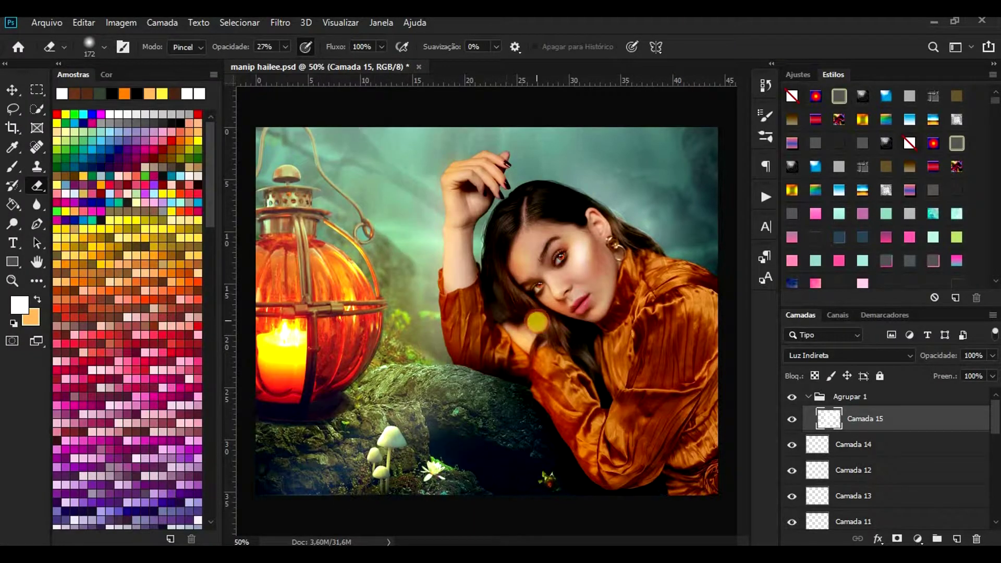
{"action": "key", "text": "ctrl+minus"}
{"action": "key", "text": "ctrl+minus"}
{"action": "key", "text": "ctrl+minus"}
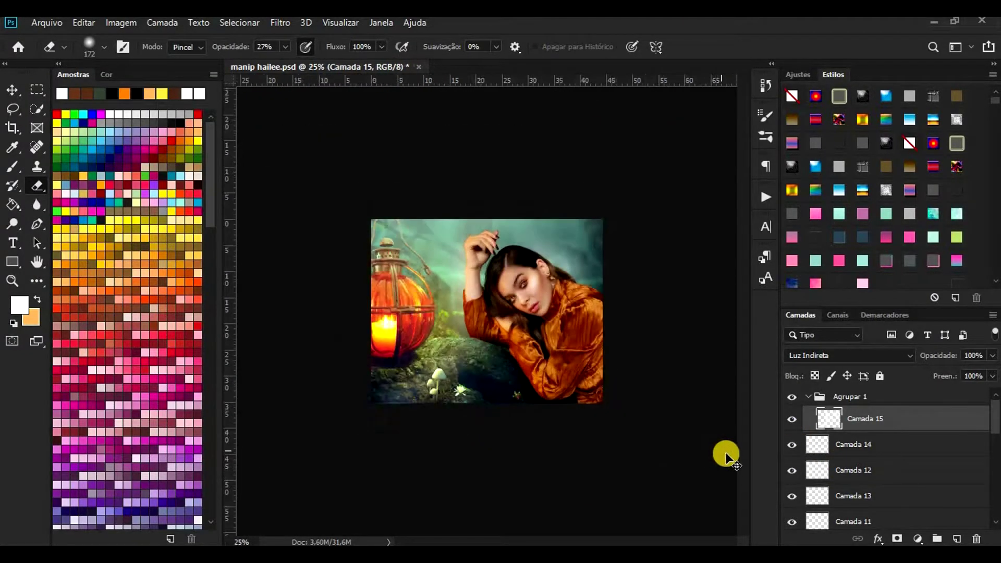
Step: Add a new layer above Camada 15 and choose a smoke brush at 506 px
{"action": "left_click", "coordinate": [957, 539]}
{"action": "left_click", "coordinate": [13, 167]}
{"action": "left_click", "coordinate": [104, 46]}
{"action": "scroll", "coordinate": [181, 283], "scroll_direction": "down", "scroll_amount": 10}
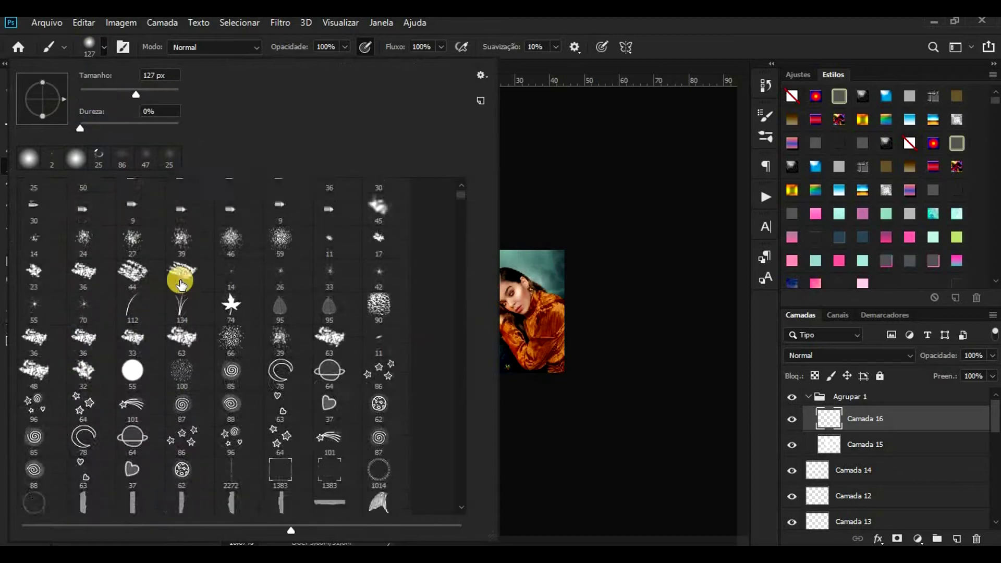
{"action": "scroll", "coordinate": [307, 360], "scroll_direction": "down", "scroll_amount": 4}
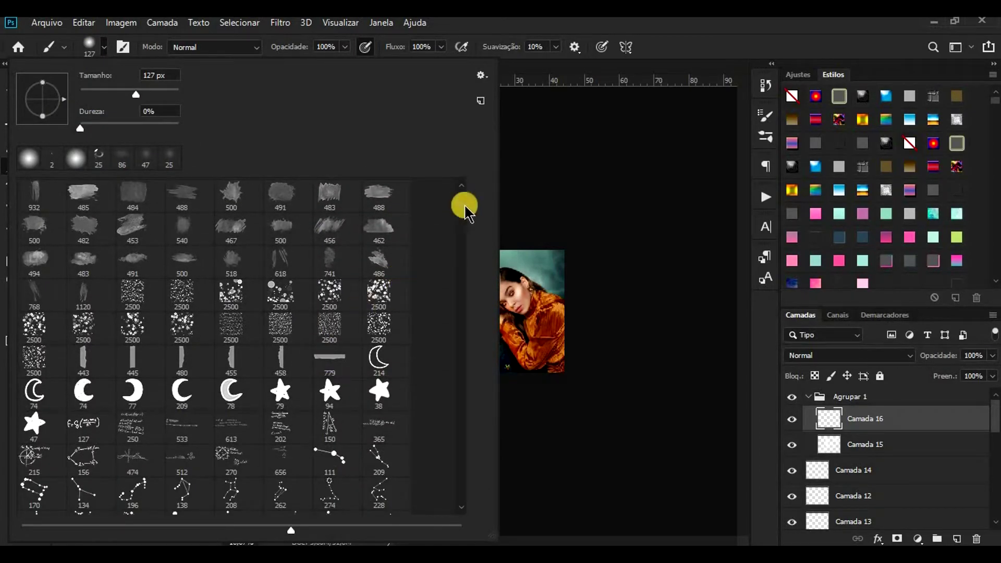
{"action": "scroll", "coordinate": [464, 485], "scroll_direction": "up", "scroll_amount": 12}
{"action": "left_click", "coordinate": [196, 348]}
{"action": "mouse_move", "coordinate": [173, 95]}
{"action": "left_mouse_down"}
{"action": "mouse_move", "coordinate": [145, 96]}
{"action": "mouse_move", "coordinate": [170, 95]}
{"action": "left_mouse_up"}
{"action": "left_click", "coordinate": [592, 344]}
{"action": "key", "text": "ctrl+plus"}
{"action": "key", "text": "ctrl+plus"}
Step: Stamp white smoke over the rocks and across the whole lower part of the image
{"action": "left_click", "coordinate": [432, 356]}
{"action": "left_click", "coordinate": [485, 390]}
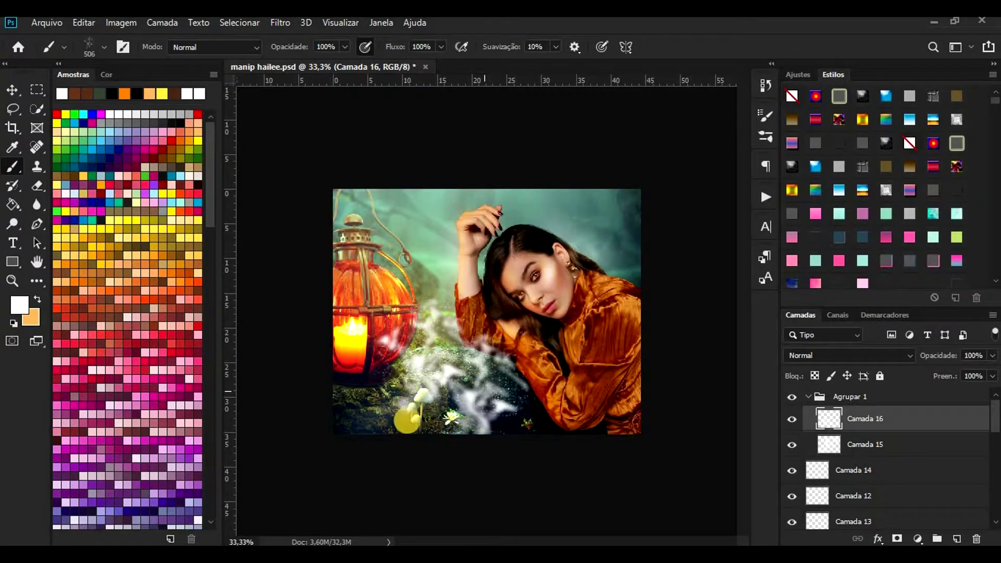
{"action": "left_click", "coordinate": [403, 377]}
{"action": "left_click", "coordinate": [461, 417]}
{"action": "left_click", "coordinate": [529, 420]}
{"action": "left_click", "coordinate": [599, 410]}
{"action": "left_click", "coordinate": [354, 419]}
{"action": "left_click", "coordinate": [562, 410]}
Step: Soften the white smoke on Camada 16 with a blur filter
{"action": "left_click", "coordinate": [282, 24]}
{"action": "mouse_move", "coordinate": [323, 217]}
{"action": "left_click", "coordinate": [524, 300]}
{"action": "left_click_drag", "start_coordinate": [141, 454], "coordinate": [132, 455]}
{"action": "left_click", "coordinate": [264, 254]}
Step: Adjust the smoke's position and set the blend mode of Camada 16 to Sobrepor
{"action": "key", "text": "v"}
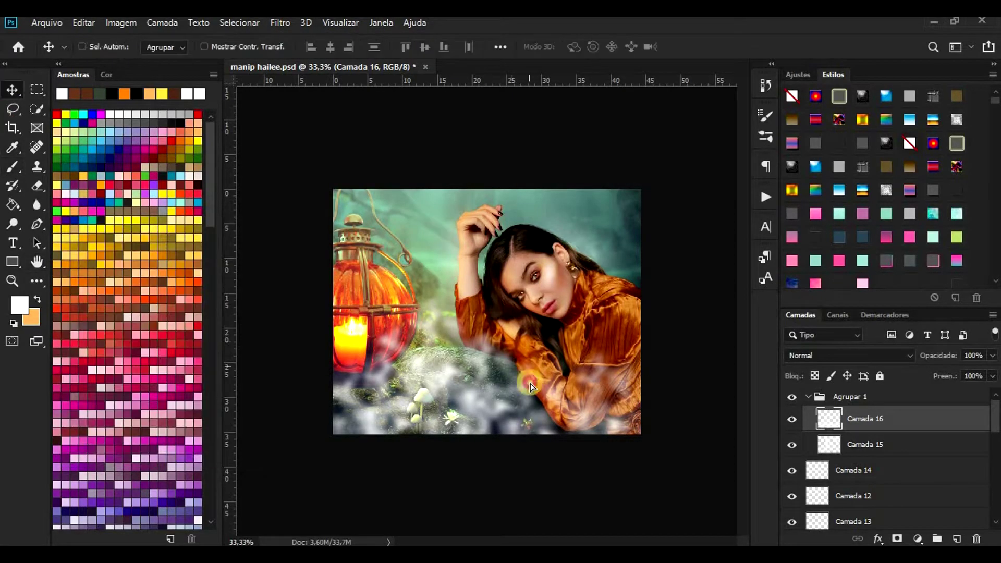
{"action": "left_click_drag", "start_coordinate": [530, 383], "coordinate": [765, 443]}
{"action": "left_click", "coordinate": [848, 355]}
{"action": "left_click", "coordinate": [820, 357]}
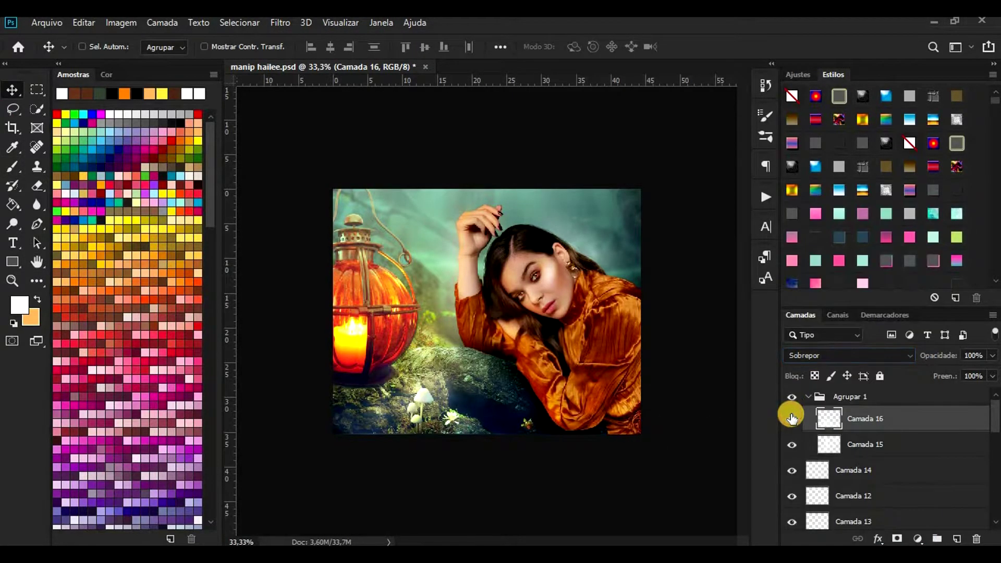
Step: Try stamping a textured brush at 372 px on a new layer, and delete that layer
{"action": "left_click", "coordinate": [956, 538]}
{"action": "left_click", "coordinate": [12, 167]}
{"action": "left_click", "coordinate": [104, 47]}
{"action": "left_click", "coordinate": [155, 409]}
{"action": "left_click", "coordinate": [75, 361]}
{"action": "left_click_drag", "start_coordinate": [173, 95], "coordinate": [161, 95]}
{"action": "left_click", "coordinate": [655, 43]}
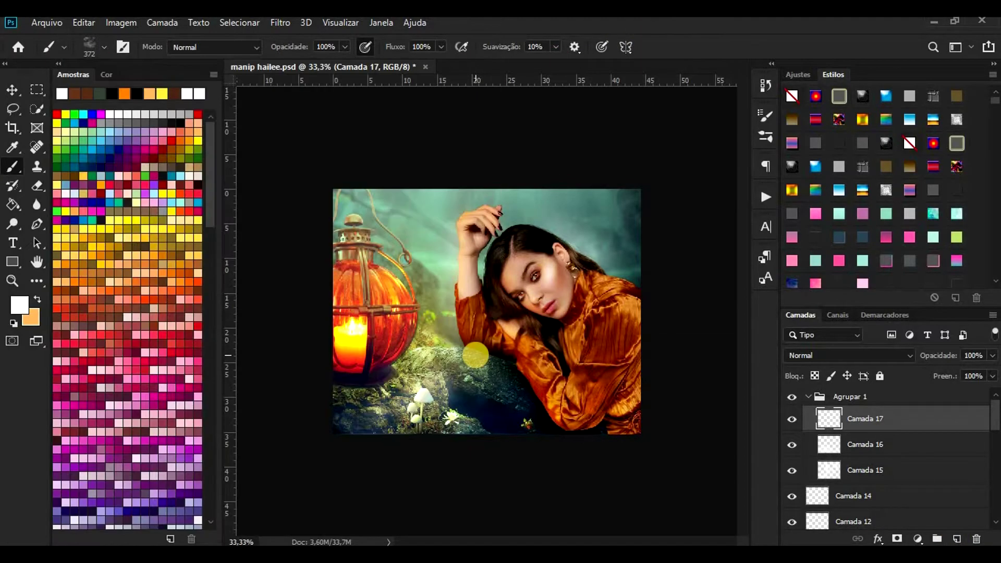
{"action": "left_click", "coordinate": [503, 389]}
{"action": "key", "text": "Delete"}
Step: Paint soft black shading around the woman's side and the upper edge of the scene on a new layer above Camada 16
{"action": "left_click", "coordinate": [102, 47]}
{"action": "left_click", "coordinate": [75, 157]}
{"action": "left_click", "coordinate": [652, 101]}
{"action": "left_click", "coordinate": [112, 94]}
{"action": "mouse_move", "coordinate": [601, 193]}
{"action": "left_mouse_down"}
{"action": "mouse_move", "coordinate": [547, 176]}
{"action": "mouse_move", "coordinate": [576, 166]}
{"action": "mouse_move", "coordinate": [642, 451]}
{"action": "left_mouse_up"}
{"action": "left_click", "coordinate": [792, 398]}
{"action": "left_click", "coordinate": [791, 397]}
{"action": "left_click", "coordinate": [957, 538]}
{"action": "mouse_move", "coordinate": [526, 190]}
{"action": "left_mouse_down"}
{"action": "mouse_move", "coordinate": [627, 194]}
{"action": "mouse_move", "coordinate": [638, 429]}
{"action": "mouse_move", "coordinate": [645, 347]}
{"action": "left_mouse_up"}
{"action": "mouse_move", "coordinate": [589, 193]}
{"action": "left_mouse_down"}
{"action": "mouse_move", "coordinate": [429, 156]}
{"action": "mouse_move", "coordinate": [416, 234]}
{"action": "left_mouse_up"}
Step: Blur the black shading on Camada 17 and lower the layer's fill
{"action": "left_click", "coordinate": [280, 23]}
{"action": "left_click", "coordinate": [287, 38]}
{"action": "left_click", "coordinate": [279, 22]}
{"action": "mouse_move", "coordinate": [437, 217]}
{"action": "left_click", "coordinate": [521, 302]}
{"action": "left_click_drag", "start_coordinate": [132, 451], "coordinate": [164, 452]}
{"action": "left_click", "coordinate": [264, 255]}
{"action": "left_click", "coordinate": [991, 376]}
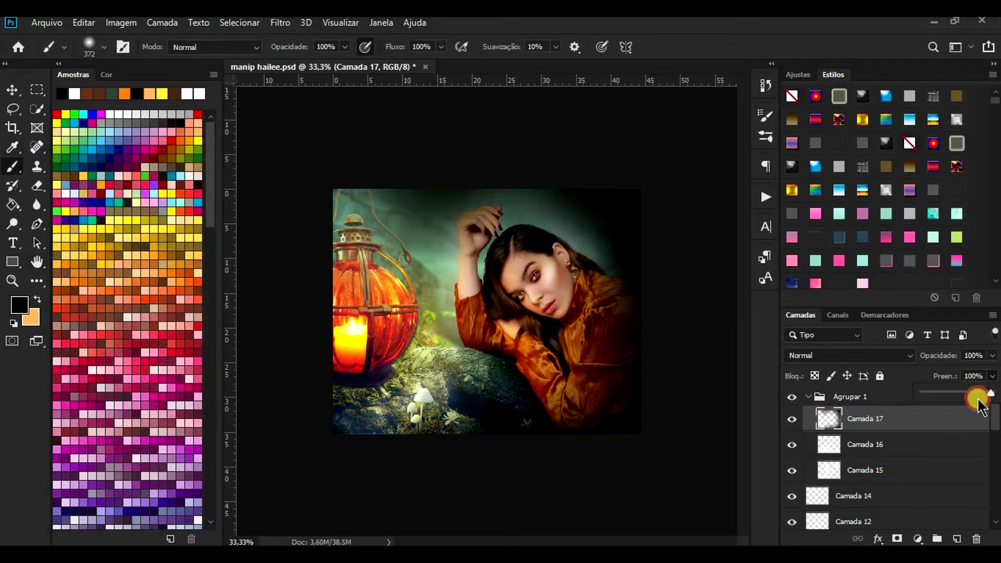
{"action": "left_click", "coordinate": [975, 395]}
Step: Paint a wide orange stroke around the lantern on a new layer and set its blend mode to Luz Indireta
{"action": "left_click", "coordinate": [955, 537]}
{"action": "left_click", "coordinate": [124, 94]}
{"action": "left_click_drag", "start_coordinate": [359, 192], "coordinate": [421, 454]}
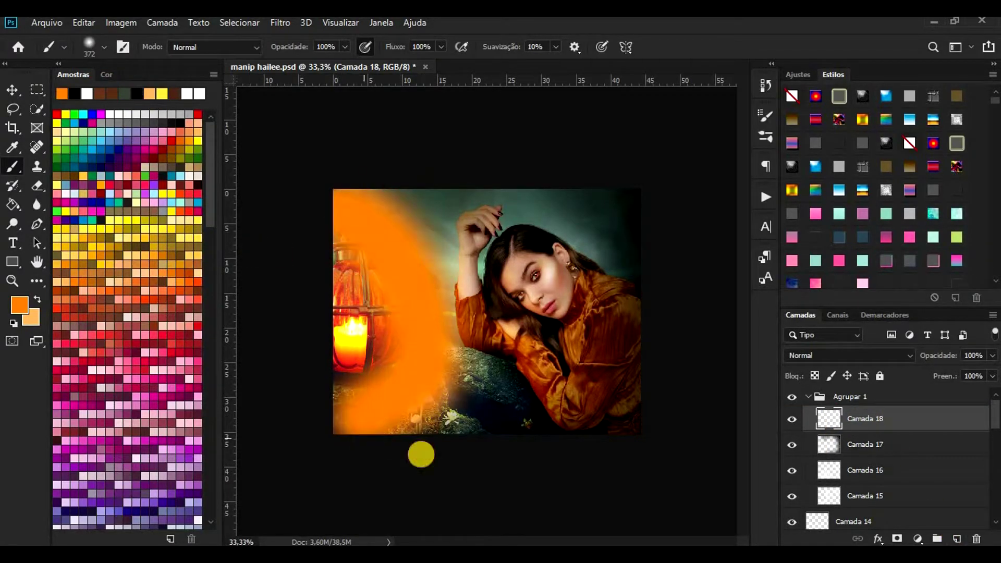
{"action": "left_click", "coordinate": [833, 354]}
{"action": "left_click", "coordinate": [838, 373]}
Step: Toggle Camada 18 to compare the orange glow and change its blend mode to Sobrepor
{"action": "left_click", "coordinate": [791, 419]}
{"action": "left_click", "coordinate": [791, 419]}
{"action": "key", "text": "e"}
{"action": "left_click", "coordinate": [791, 419]}
{"action": "left_click", "coordinate": [792, 419]}
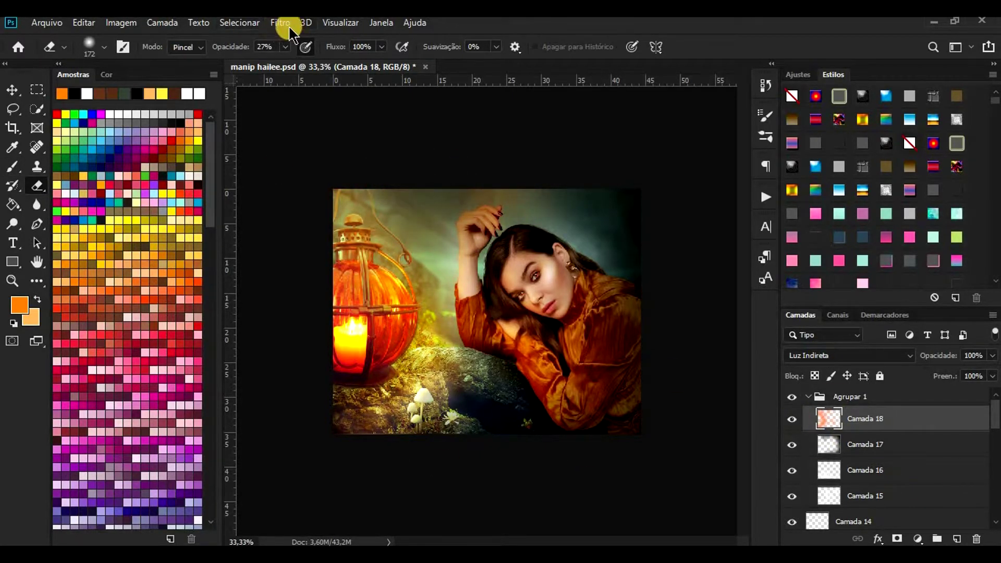
{"action": "scroll", "coordinate": [697, 373], "scroll_direction": "up", "scroll_amount": 1}
{"action": "scroll", "coordinate": [686, 365], "scroll_direction": "down", "scroll_amount": 1}
{"action": "scroll", "coordinate": [688, 364], "scroll_direction": "up", "scroll_amount": 1}
{"action": "scroll", "coordinate": [687, 363], "scroll_direction": "down", "scroll_amount": 2}
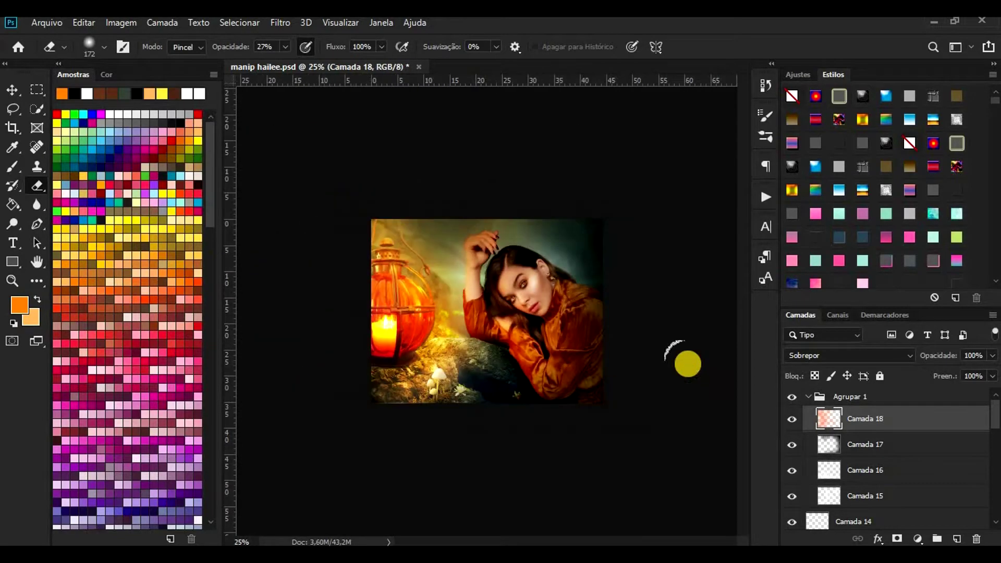
Step: Switch to File Explorer and open the Overlays Luz folder inside texturas II on Google Drive
{"action": "left_click", "coordinate": [78, 555]}
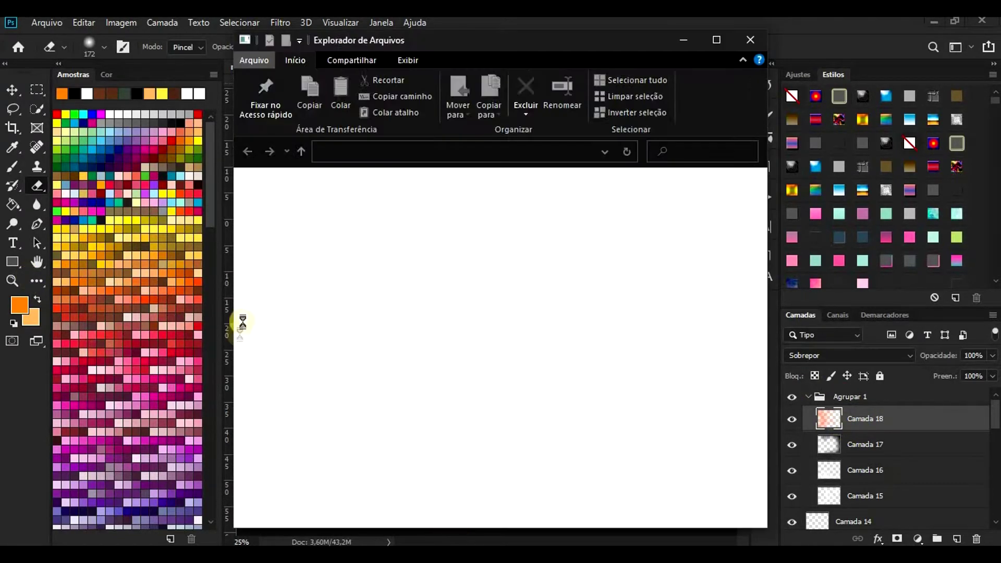
{"action": "left_click", "coordinate": [298, 311]}
{"action": "left_click_drag", "start_coordinate": [502, 266], "coordinate": [564, 266]}
{"action": "scroll", "coordinate": [487, 297], "scroll_direction": "down", "scroll_amount": 10}
{"action": "double_click", "coordinate": [401, 375]}
{"action": "scroll", "coordinate": [495, 347], "scroll_direction": "down", "scroll_amount": 15}
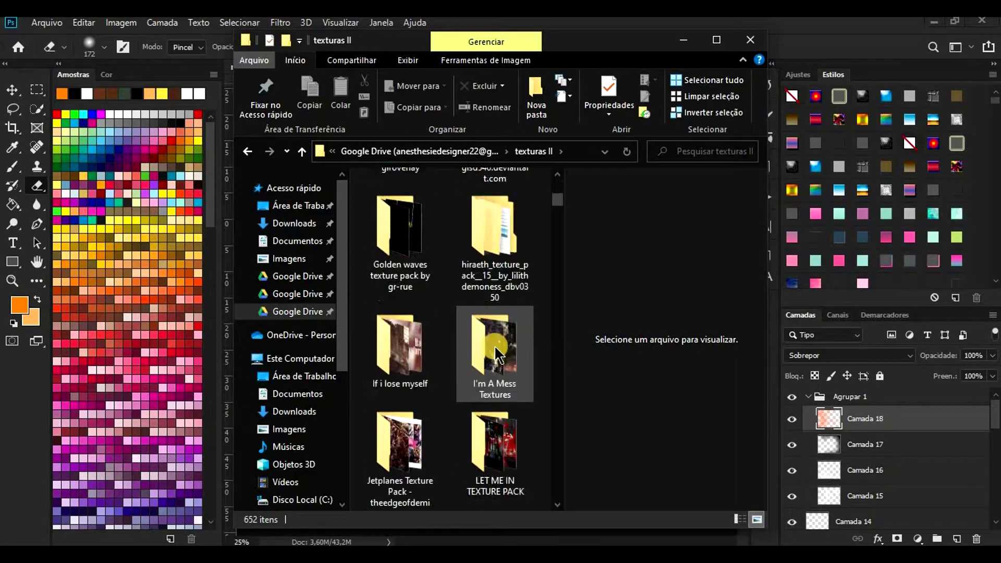
{"action": "double_click", "coordinate": [407, 448]}
{"action": "scroll", "coordinate": [446, 404], "scroll_direction": "down", "scroll_amount": 15}
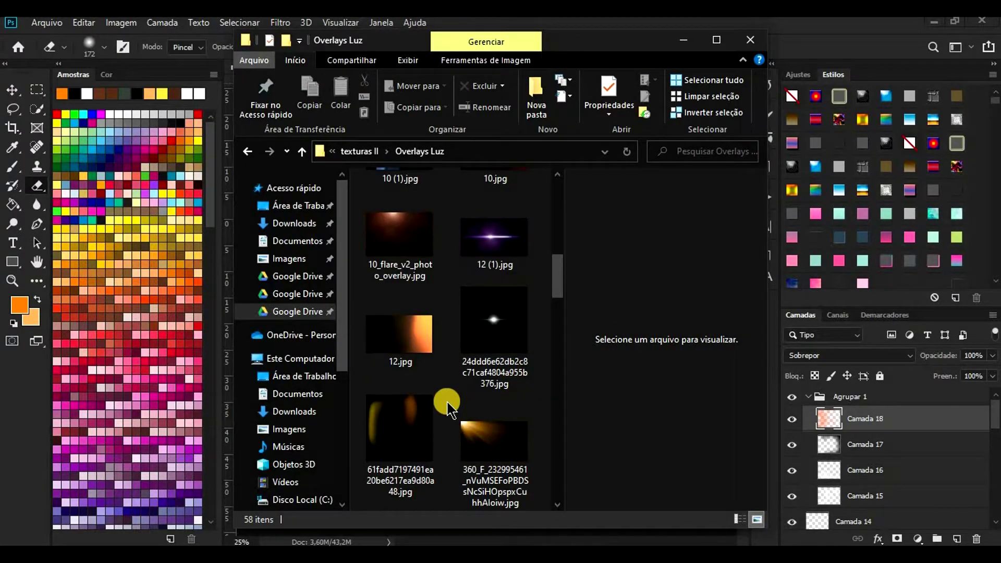
{"action": "left_click", "coordinate": [499, 347]}
{"action": "scroll", "coordinate": [500, 346], "scroll_direction": "down", "scroll_amount": 9}
{"action": "left_click", "coordinate": [499, 344]}
{"action": "scroll", "coordinate": [495, 345], "scroll_direction": "down", "scroll_amount": 8}
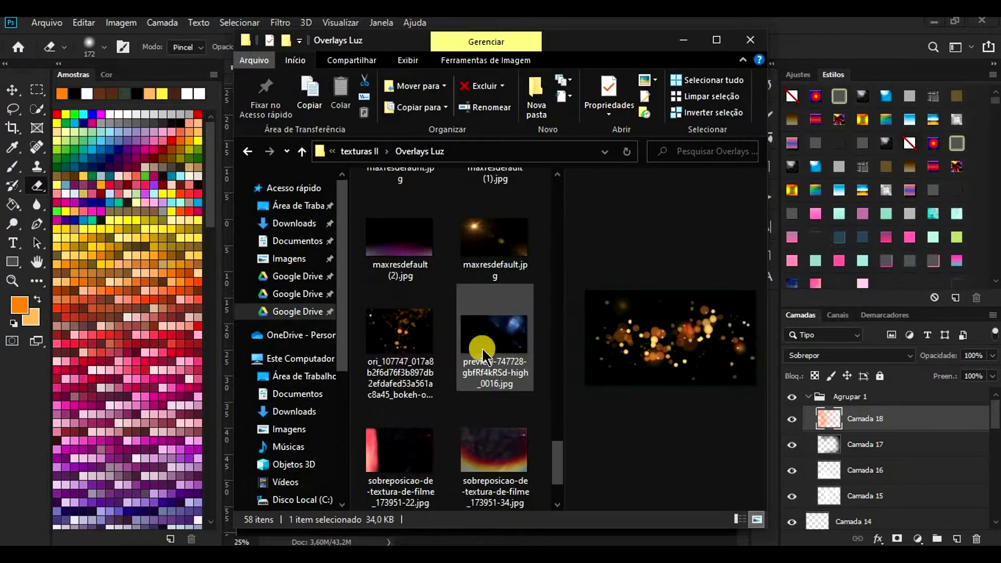
{"action": "left_click", "coordinate": [424, 345]}
{"action": "scroll", "coordinate": [469, 357], "scroll_direction": "down", "scroll_amount": 4}
{"action": "scroll", "coordinate": [492, 359], "scroll_direction": "up", "scroll_amount": 6}
{"action": "scroll", "coordinate": [492, 355], "scroll_direction": "up", "scroll_amount": 3}
{"action": "left_click_drag", "start_coordinate": [495, 343], "coordinate": [225, 353]}
{"action": "mouse_move", "coordinate": [499, 320]}
{"action": "left_mouse_down"}
{"action": "mouse_move", "coordinate": [575, 358]}
{"action": "mouse_move", "coordinate": [556, 453]}
{"action": "left_mouse_up"}
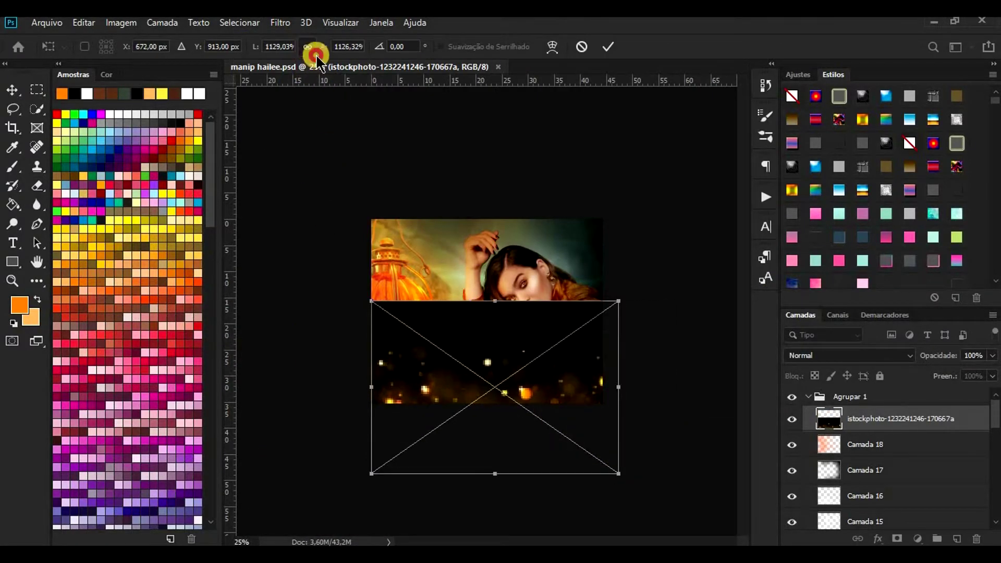
{"action": "left_click", "coordinate": [608, 46]}
Step: Set the bokeh overlay's blend mode to Clarear and reposition its lights over the lower part of the scene
{"action": "key", "text": "e"}
{"action": "key", "text": "ctrl+plus"}
{"action": "left_click", "coordinate": [803, 356]}
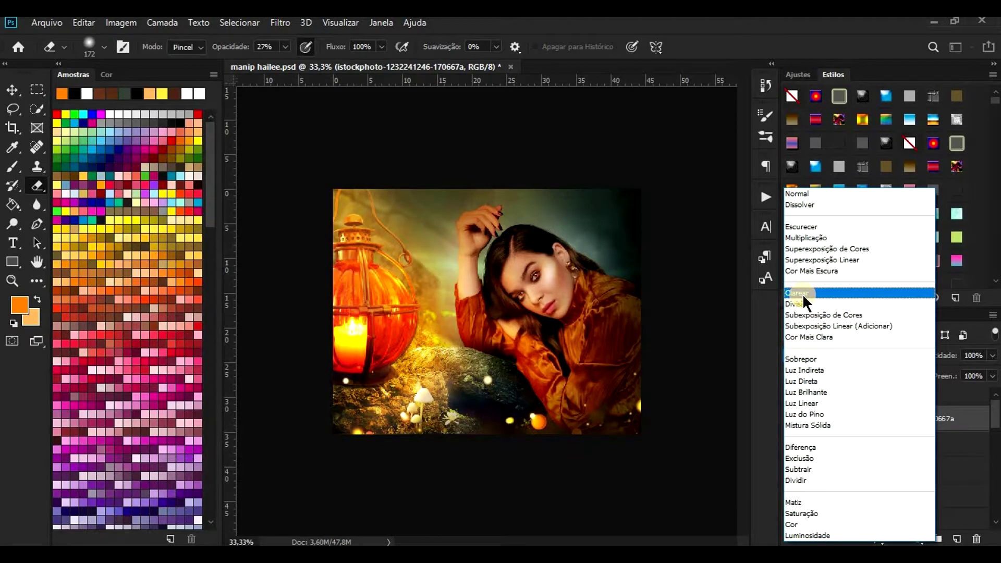
{"action": "left_click", "coordinate": [811, 290]}
{"action": "key", "text": "v"}
{"action": "left_click_drag", "start_coordinate": [486, 376], "coordinate": [632, 424]}
{"action": "key", "text": "ctrl+plus"}
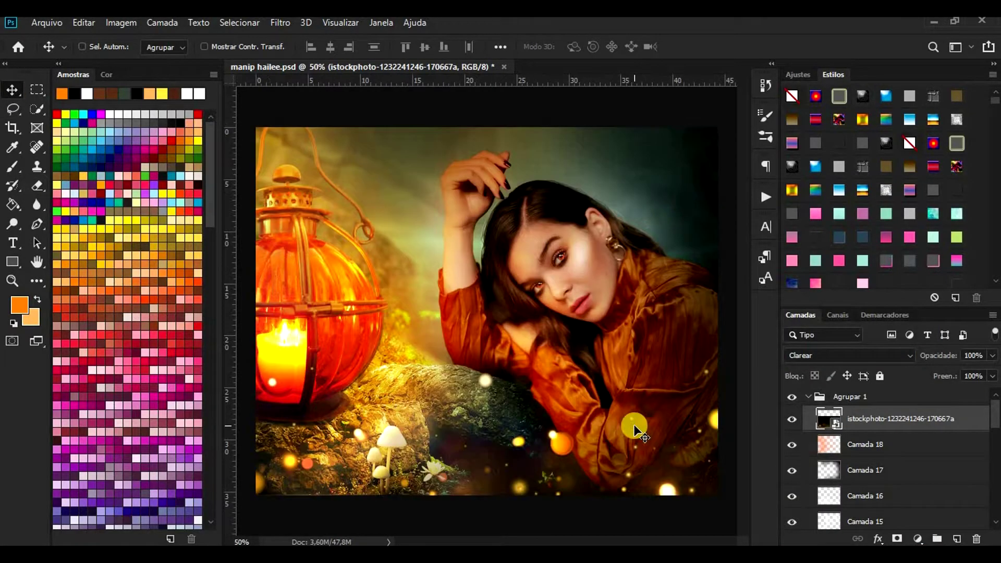
Step: Duplicate the bokeh overlay and transform the copy so its lights fall around the lantern and the upper left area
{"action": "key", "text": "ctrl+minus"}
{"action": "key", "text": "ctrl+minus"}
{"action": "key", "text": "ctrl+t"}
{"action": "left_click_drag", "start_coordinate": [628, 388], "coordinate": [555, 506]}
{"action": "left_click_drag", "start_coordinate": [489, 420], "coordinate": [385, 248]}
{"action": "left_click_drag", "start_coordinate": [529, 174], "coordinate": [498, 248]}
{"action": "left_click_drag", "start_coordinate": [439, 253], "coordinate": [483, 222]}
{"action": "key", "text": "Return"}
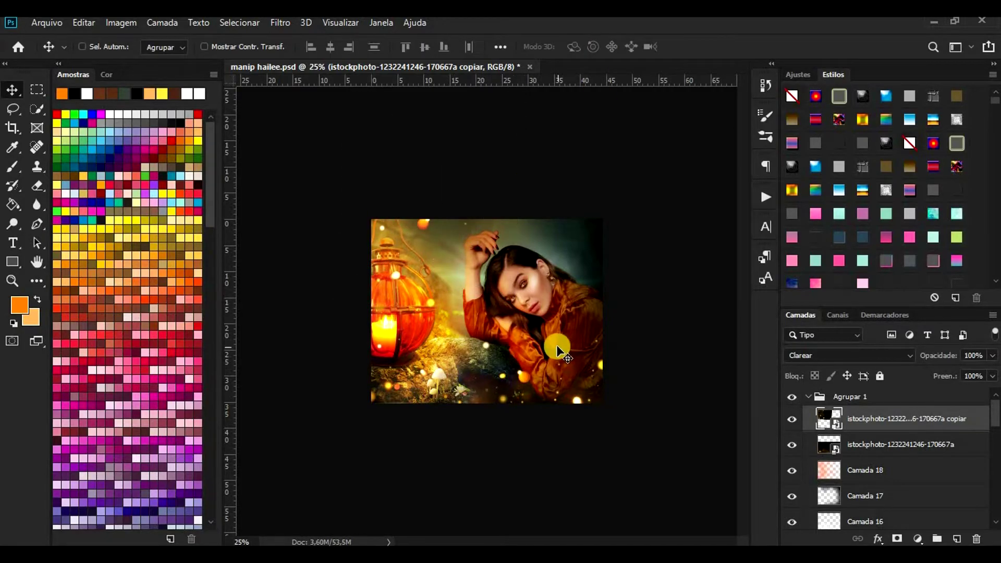
{"action": "key", "text": "ctrl+plus"}
{"action": "key", "text": "ctrl+minus"}
Step: Collapse the layer group and rename it as luzes
{"action": "left_click", "coordinate": [809, 401]}
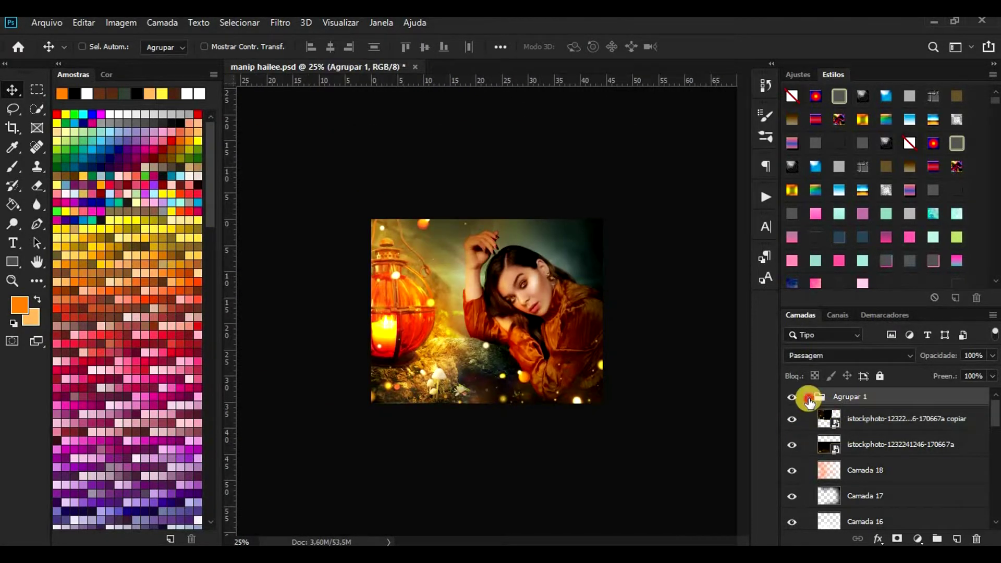
{"action": "left_click", "coordinate": [857, 419]}
{"action": "key", "text": "ctrl+plus"}
{"action": "key", "text": "ctrl+plus"}
{"action": "key", "text": "ctrl+plus"}
{"action": "key", "text": "ctrl+plus"}
{"action": "left_click", "coordinate": [808, 398]}
{"action": "double_click", "coordinate": [835, 395]}
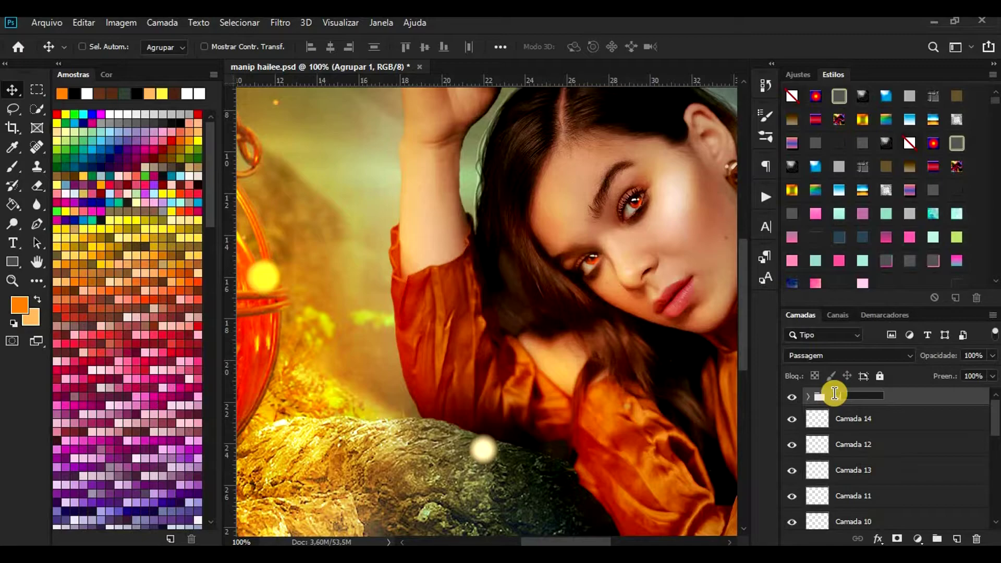
{"action": "type", "text": "luzes"}
{"action": "key", "text": "Return"}
Step: Toggle the visibility of the luzes group to compare the image with and without the lighting
{"action": "key", "text": "ctrl+minus"}
{"action": "key", "text": "ctrl+minus"}
{"action": "left_click", "coordinate": [791, 396]}
{"action": "left_click", "coordinate": [791, 396]}
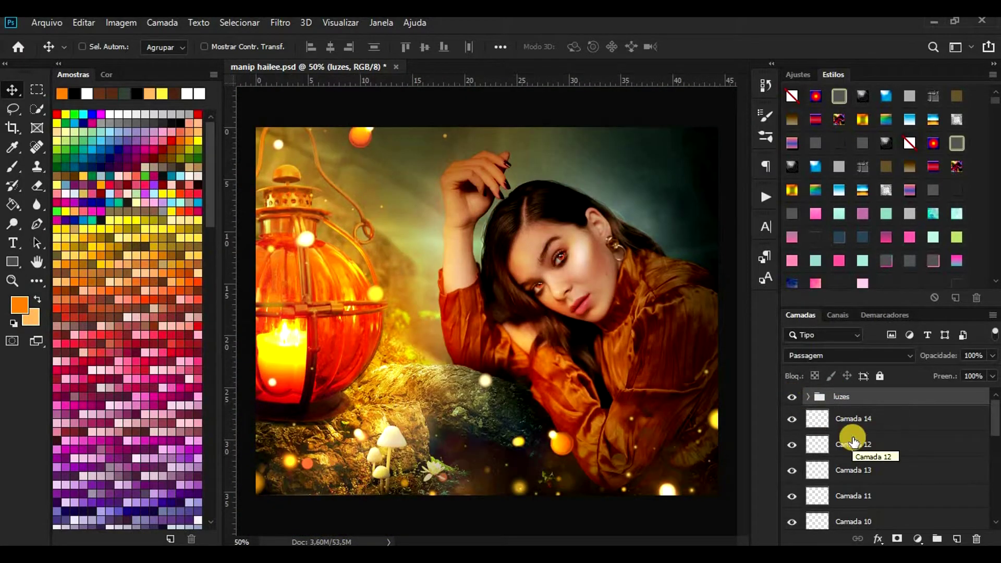
Step: Add a new layer above Camada 14 and set up a white brush with a size of 2 px
{"action": "key", "text": "ctrl+plus"}
{"action": "key", "text": "ctrl+plus"}
{"action": "left_click", "coordinate": [897, 423]}
{"action": "left_click", "coordinate": [956, 538]}
{"action": "key", "text": "b"}
{"action": "left_click", "coordinate": [104, 47]}
{"action": "left_click_drag", "start_coordinate": [166, 77], "coordinate": [127, 80]}
{"action": "type", "text": "2"}
{"action": "key", "text": "Return"}
{"action": "left_click", "coordinate": [88, 94]}
Step: Trace thin white highlight lines along the jaw, lips, nose and lower eye contour
{"action": "key", "text": "ctrl+plus"}
{"action": "key", "text": "ctrl+plus"}
{"action": "left_click_drag", "start_coordinate": [558, 542], "coordinate": [597, 542]}
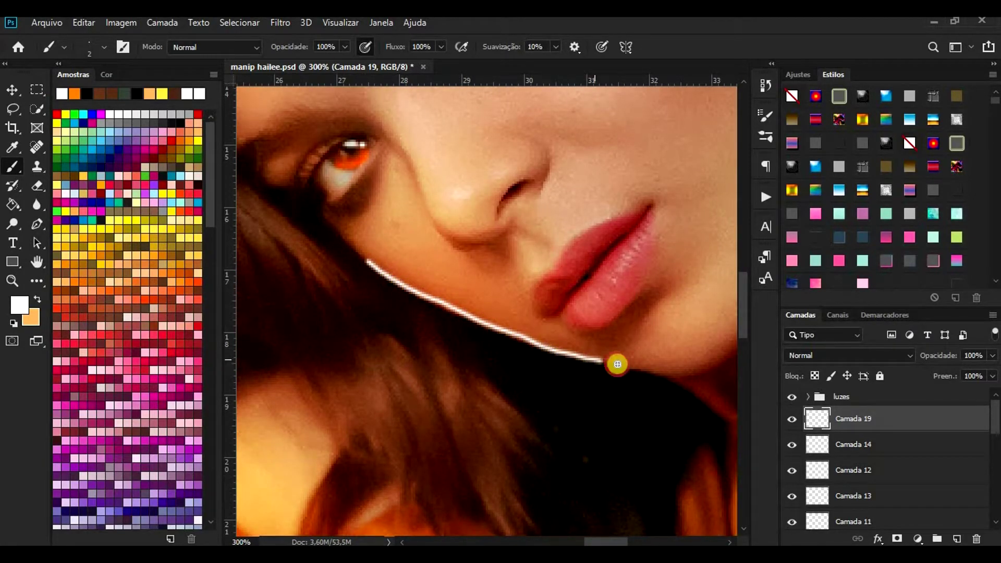
{"action": "left_click_drag", "start_coordinate": [606, 326], "coordinate": [643, 281]}
{"action": "scroll", "coordinate": [457, 306], "scroll_direction": "up", "scroll_amount": 3}
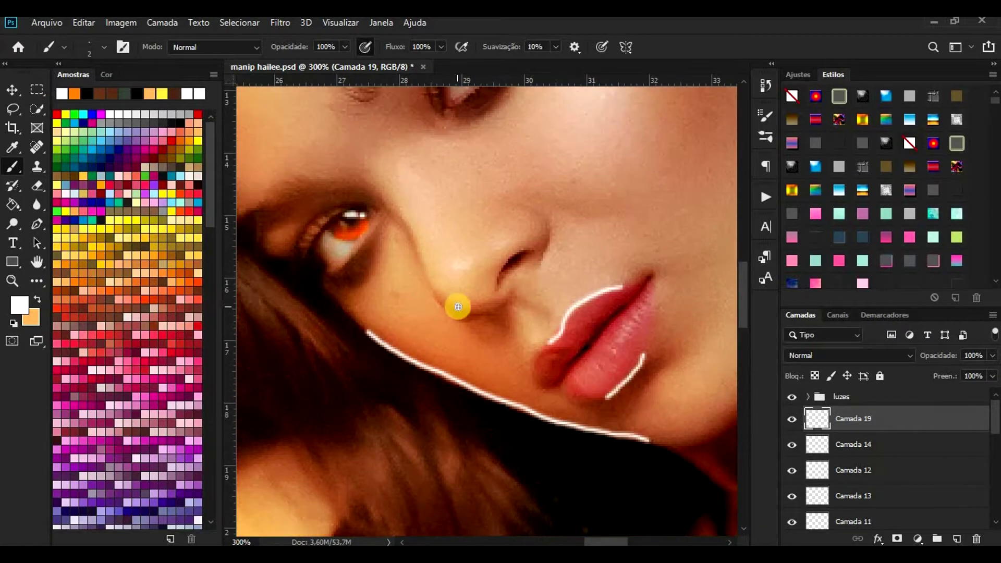
{"action": "scroll", "coordinate": [336, 378], "scroll_direction": "up", "scroll_amount": 4}
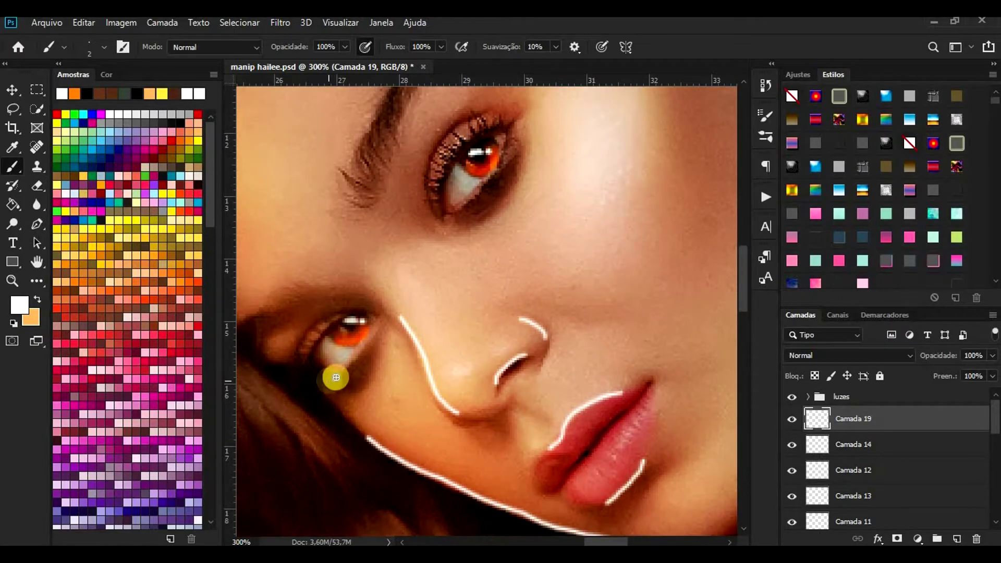
{"action": "scroll", "coordinate": [430, 253], "scroll_direction": "up", "scroll_amount": 2}
Step: Trace thin white highlights along the lower eye contour and the outer rim of the ear on Camada 19
{"action": "left_click_drag", "start_coordinate": [588, 540], "coordinate": [610, 540]}
{"action": "scroll", "coordinate": [573, 387], "scroll_direction": "down", "scroll_amount": 3}
{"action": "scroll", "coordinate": [481, 216], "scroll_direction": "up", "scroll_amount": 6}
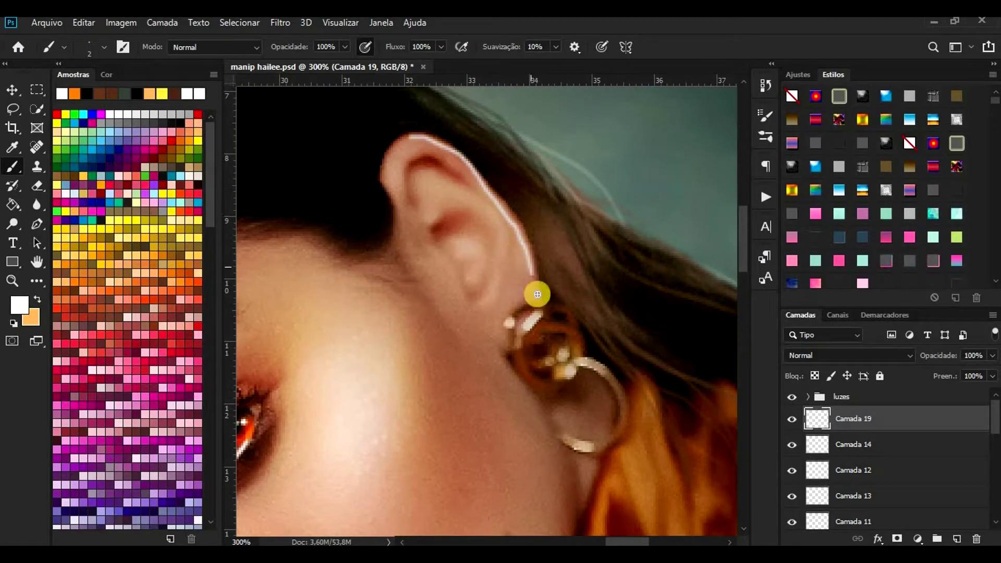
Step: Trace thin white highlight lines along the blouse's collar and the fold edges of its front and sleeve
{"action": "scroll", "coordinate": [603, 429], "scroll_direction": "down", "scroll_amount": 12}
{"action": "scroll", "coordinate": [580, 429], "scroll_direction": "right", "scroll_amount": 6}
{"action": "scroll", "coordinate": [608, 368], "scroll_direction": "down", "scroll_amount": 1}
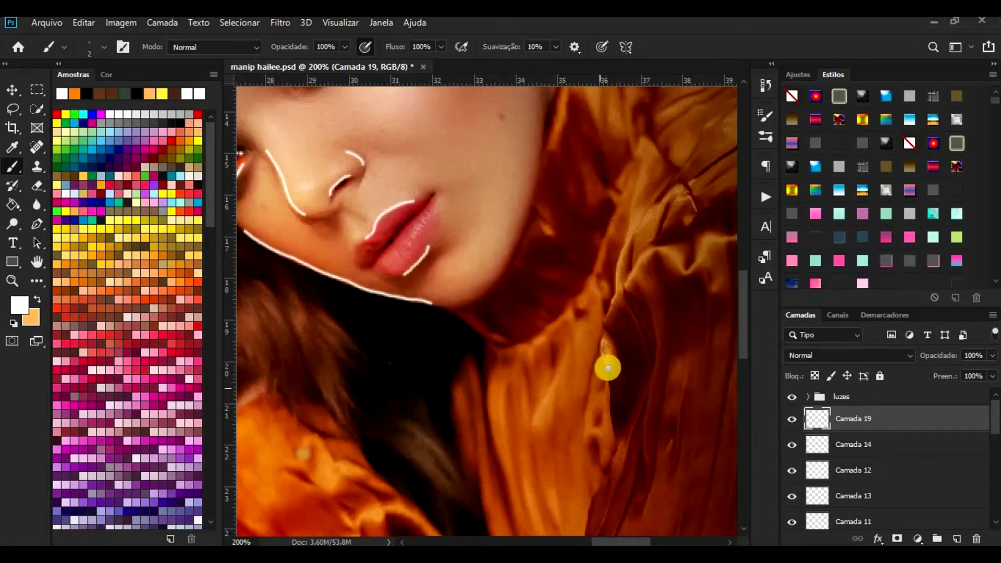
{"action": "scroll", "coordinate": [512, 330], "scroll_direction": "down", "scroll_amount": 1}
{"action": "mouse_move", "coordinate": [502, 304]}
{"action": "left_mouse_down"}
{"action": "mouse_move", "coordinate": [548, 282]}
{"action": "mouse_move", "coordinate": [593, 223]}
{"action": "left_mouse_up"}
{"action": "mouse_move", "coordinate": [617, 541]}
{"action": "left_mouse_down"}
{"action": "mouse_move", "coordinate": [580, 540]}
{"action": "mouse_move", "coordinate": [597, 541]}
{"action": "left_mouse_up"}
{"action": "scroll", "coordinate": [584, 428], "scroll_direction": "down", "scroll_amount": 3}
{"action": "scroll", "coordinate": [598, 479], "scroll_direction": "down", "scroll_amount": 3}
{"action": "left_click_drag", "start_coordinate": [669, 485], "coordinate": [668, 460]}
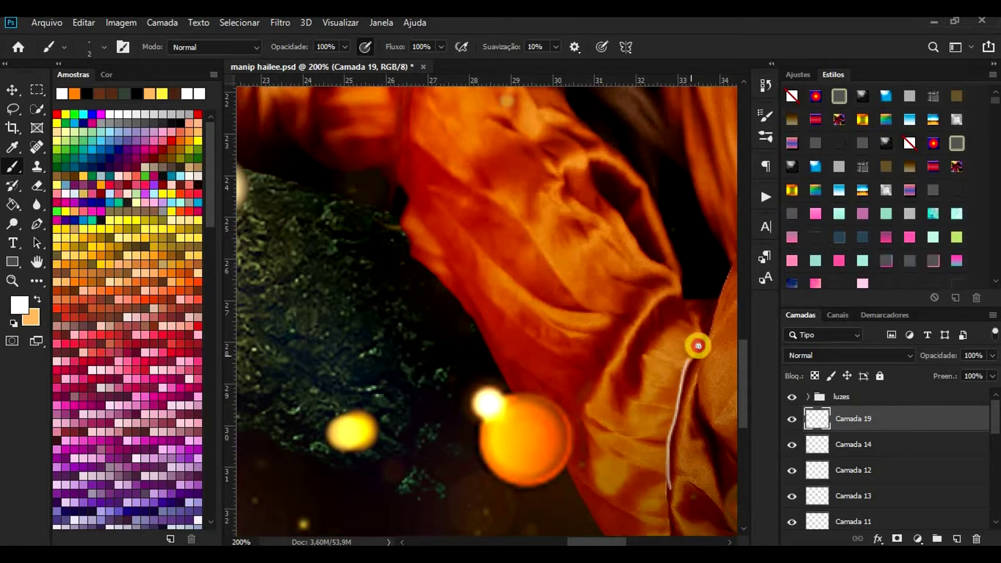
Step: Trace thin white highlights along the forearm, the raised fingers, the skin edge beneath the hair and the rock's upper edge
{"action": "left_click_drag", "start_coordinate": [595, 540], "coordinate": [562, 541]}
{"action": "scroll", "coordinate": [456, 296], "scroll_direction": "up", "scroll_amount": 9}
{"action": "left_click_drag", "start_coordinate": [323, 444], "coordinate": [322, 398]}
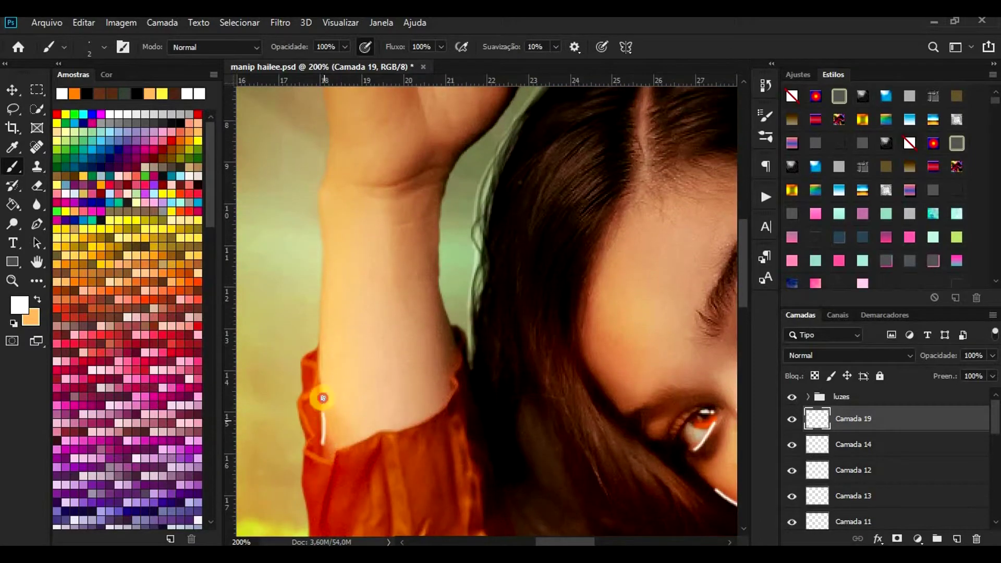
{"action": "scroll", "coordinate": [322, 194], "scroll_direction": "up", "scroll_amount": 7}
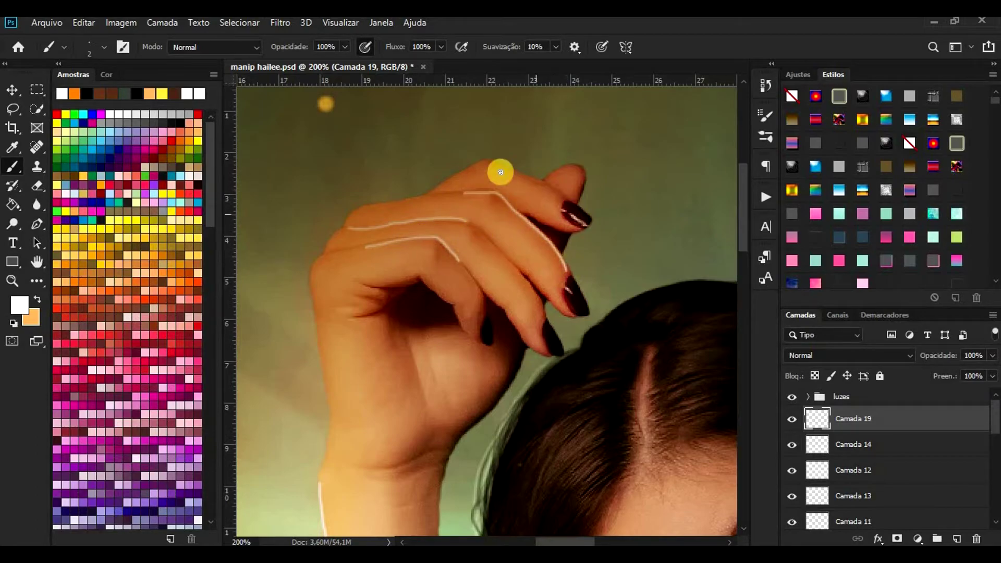
{"action": "scroll", "coordinate": [464, 391], "scroll_direction": "down", "scroll_amount": 15}
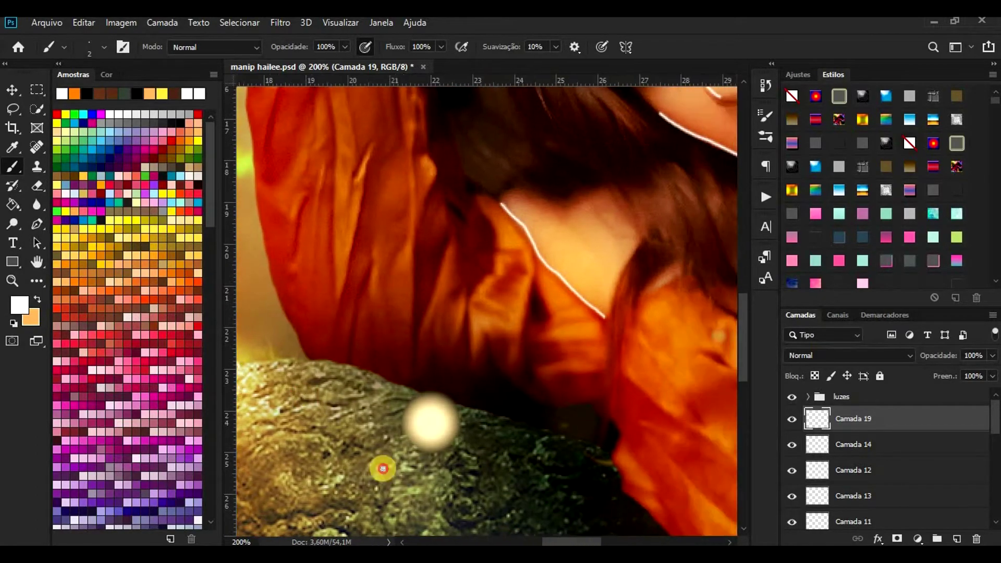
{"action": "left_click_drag", "start_coordinate": [296, 359], "coordinate": [332, 356]}
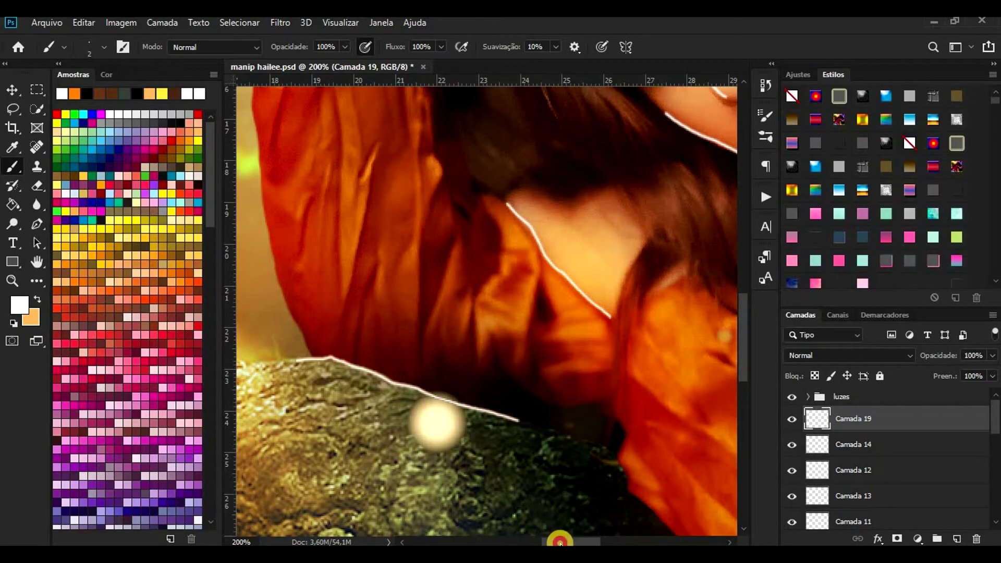
Step: Set the blend mode of highlight layer Camada 19 to Sobrepor
{"action": "key", "text": "ctrl+minus"}
{"action": "key", "text": "ctrl+minus"}
{"action": "key", "text": "ctrl+minus"}
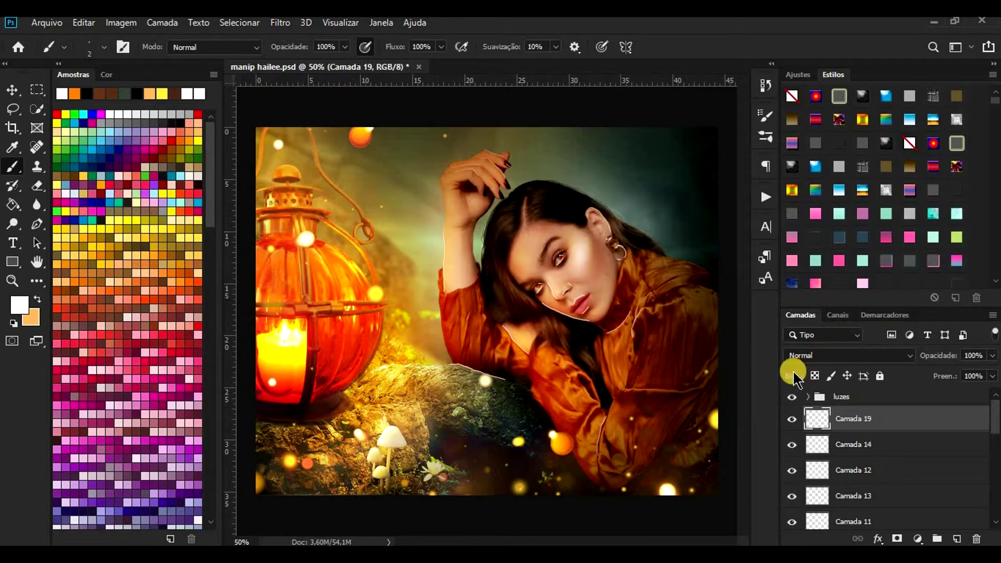
{"action": "left_click", "coordinate": [828, 356]}
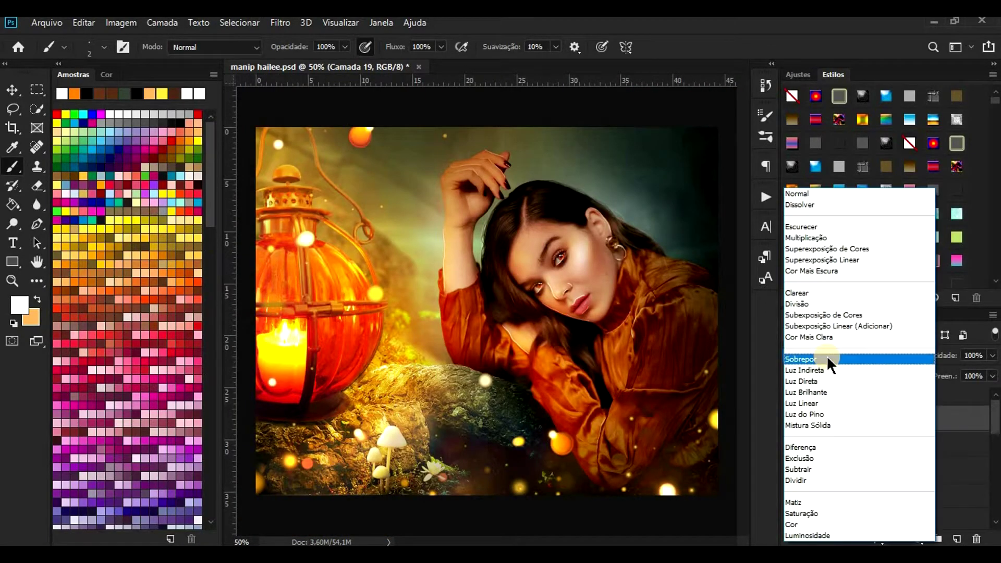
{"action": "left_click", "coordinate": [827, 358]}
Step: Soften the highlight lines on the face with the Eraser at 28 px and 27% opacity
{"action": "left_click", "coordinate": [36, 190]}
{"action": "key", "text": "ctrl+plus"}
{"action": "key", "text": "ctrl+plus"}
{"action": "left_click", "coordinate": [104, 47]}
{"action": "left_click", "coordinate": [603, 45]}
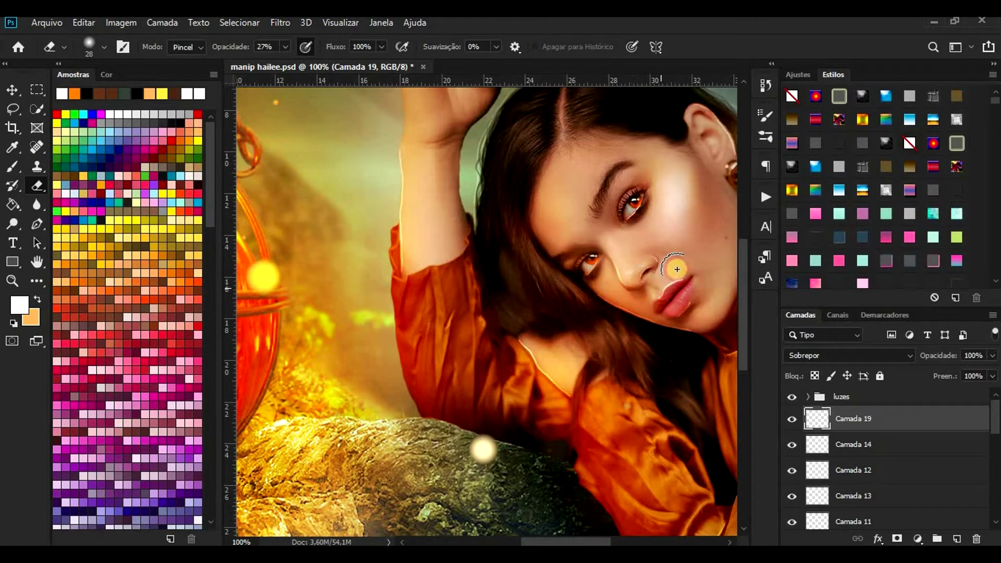
{"action": "mouse_move", "coordinate": [685, 268]}
{"action": "left_mouse_down"}
{"action": "mouse_move", "coordinate": [699, 335]}
{"action": "mouse_move", "coordinate": [592, 284]}
{"action": "mouse_move", "coordinate": [596, 257]}
{"action": "mouse_move", "coordinate": [598, 304]}
{"action": "left_mouse_up"}
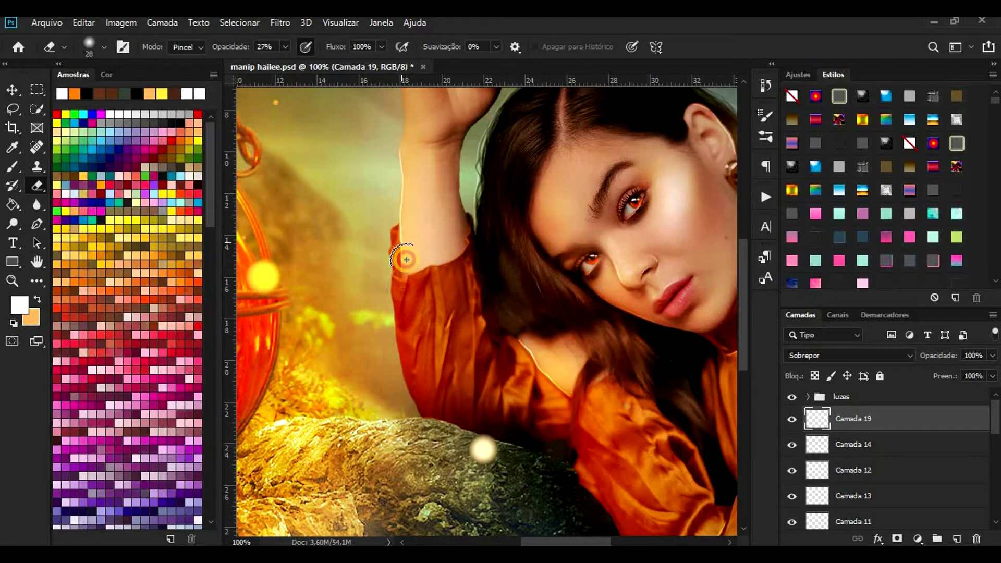
Step: Soften the highlight lines on the raised arm, fingers, ear area and blouse with the same eraser
{"action": "scroll", "coordinate": [401, 250], "scroll_direction": "up", "scroll_amount": 2}
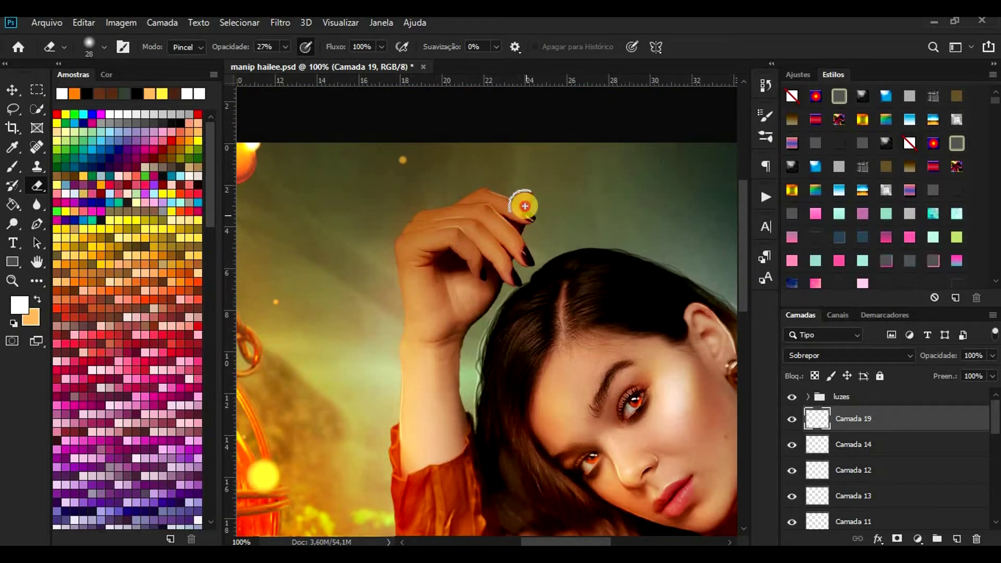
{"action": "scroll", "coordinate": [550, 307], "scroll_direction": "right", "scroll_amount": 2}
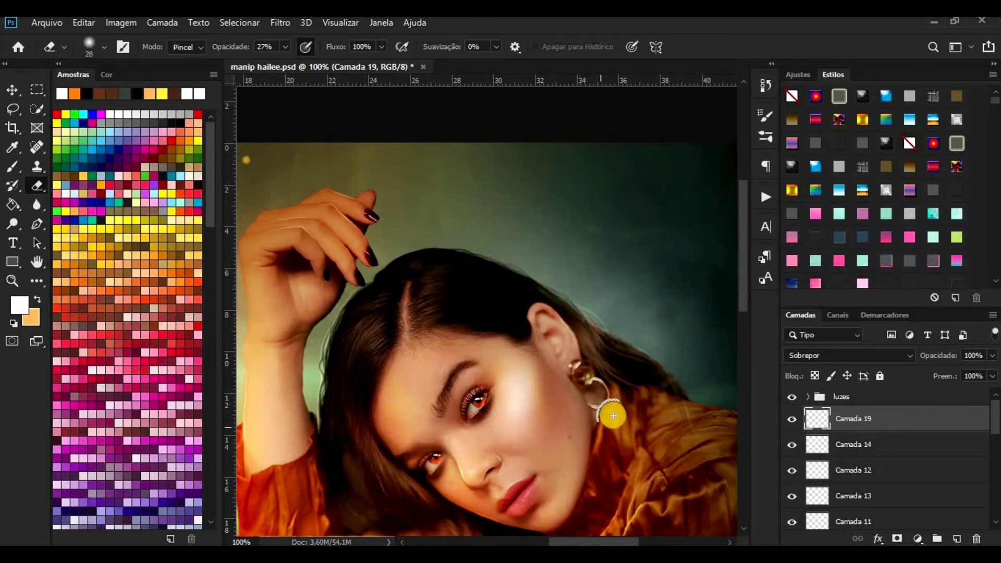
{"action": "scroll", "coordinate": [613, 416], "scroll_direction": "down", "scroll_amount": 2}
{"action": "scroll", "coordinate": [472, 405], "scroll_direction": "down", "scroll_amount": 1}
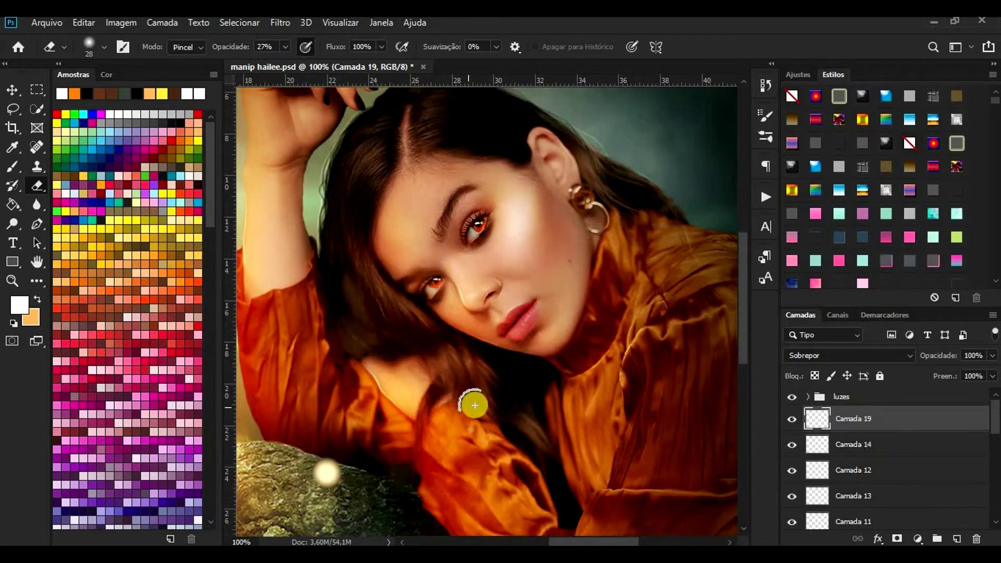
{"action": "scroll", "coordinate": [521, 437], "scroll_direction": "down", "scroll_amount": 2}
{"action": "key", "text": "ctrl+minus"}
{"action": "key", "text": "ctrl+minus"}
{"action": "key", "text": "ctrl+minus"}
{"action": "key", "text": "ctrl+minus"}
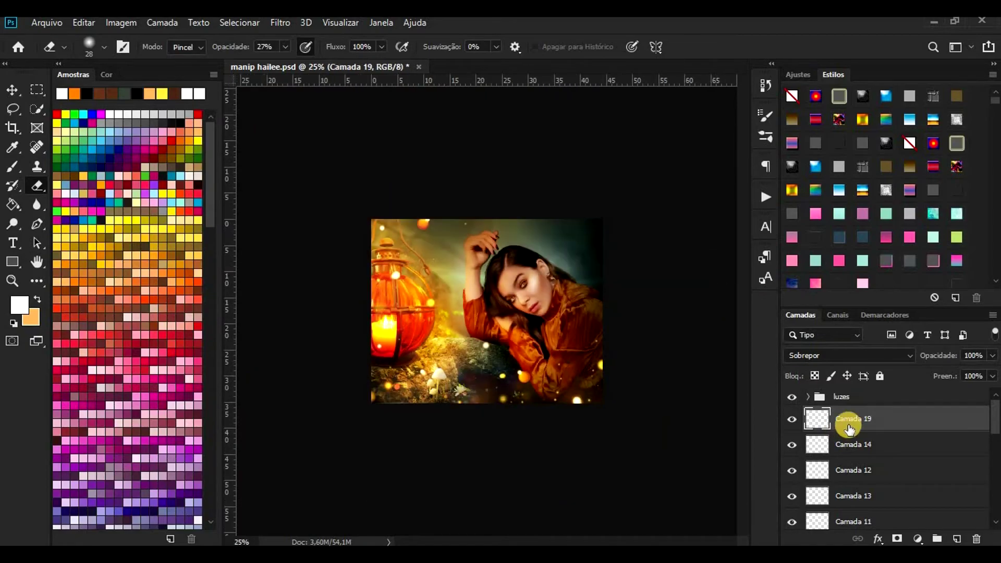
Step: Add a new layer above the luzes group
{"action": "left_click", "coordinate": [841, 397]}
{"action": "key", "text": "ctrl+plus"}
{"action": "key", "text": "ctrl+plus"}
{"action": "left_click", "coordinate": [957, 539]}
Step: Choose the second ANESTHESIE logo brush, 221 px, from the Agrupar 1 brush group
{"action": "left_click", "coordinate": [13, 167]}
{"action": "left_click", "coordinate": [104, 47]}
{"action": "left_click_drag", "start_coordinate": [461, 454], "coordinate": [460, 499]}
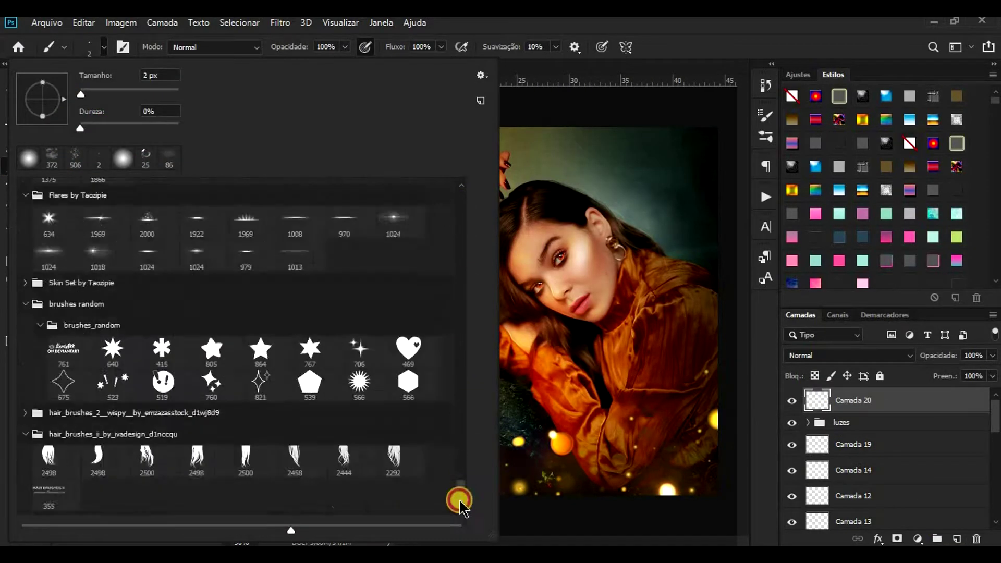
{"action": "scroll", "coordinate": [460, 505], "scroll_direction": "down", "scroll_amount": 15}
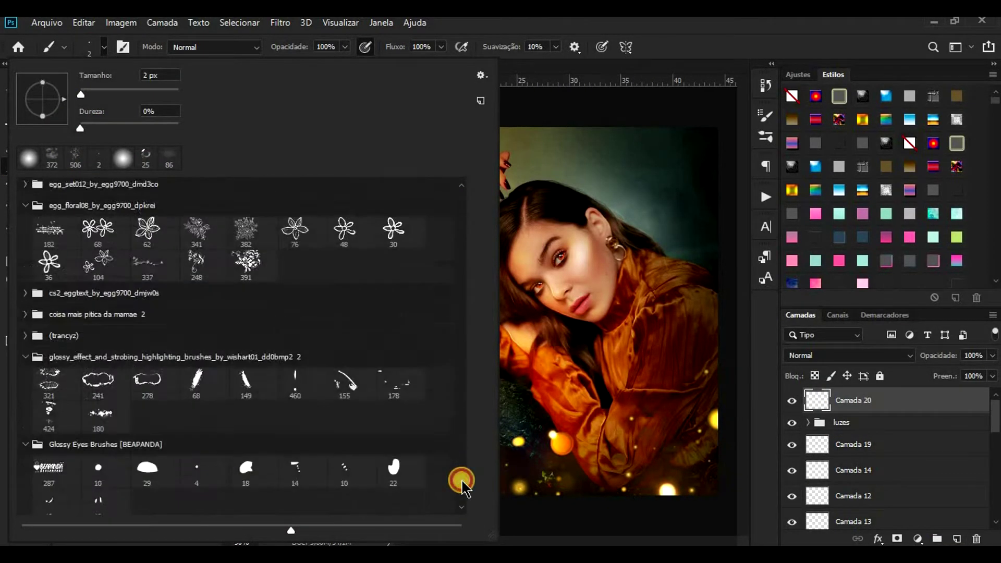
{"action": "scroll", "coordinate": [461, 482], "scroll_direction": "down", "scroll_amount": 15}
{"action": "mouse_move", "coordinate": [467, 463]}
{"action": "left_mouse_down"}
{"action": "mouse_move", "coordinate": [464, 443]}
{"action": "mouse_move", "coordinate": [460, 461]}
{"action": "left_mouse_up"}
{"action": "left_click", "coordinate": [55, 336]}
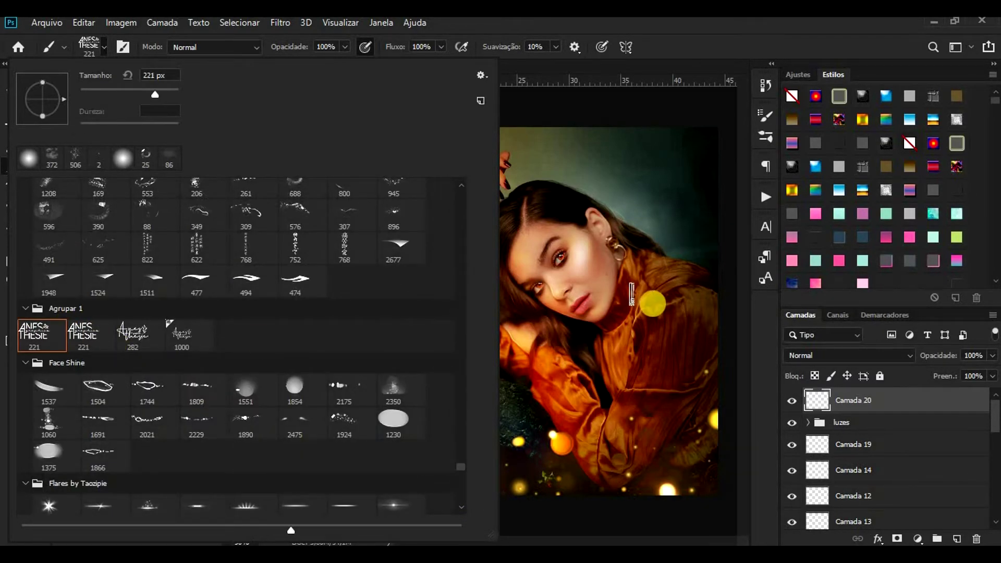
{"action": "left_click", "coordinate": [85, 334]}
{"action": "left_click", "coordinate": [686, 72]}
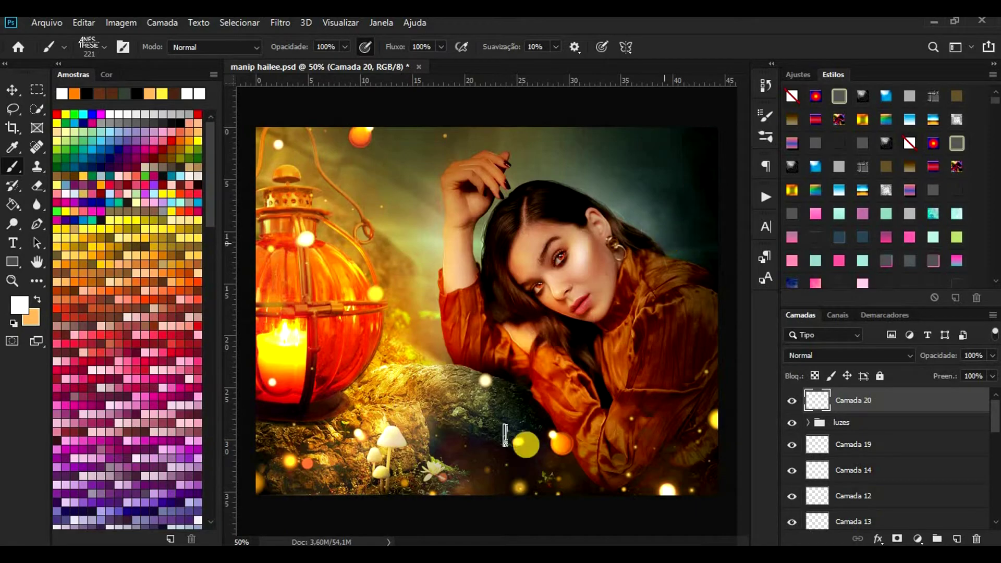
Step: Stamp the white ANESTHESIE logo beside the lower sleeve, blend its layer with Luz Indireta and adjust its position
{"action": "left_click", "coordinate": [556, 461]}
{"action": "left_click", "coordinate": [848, 355]}
{"action": "left_click", "coordinate": [809, 367]}
{"action": "key", "text": "v"}
{"action": "left_click_drag", "start_coordinate": [621, 475], "coordinate": [644, 479]}
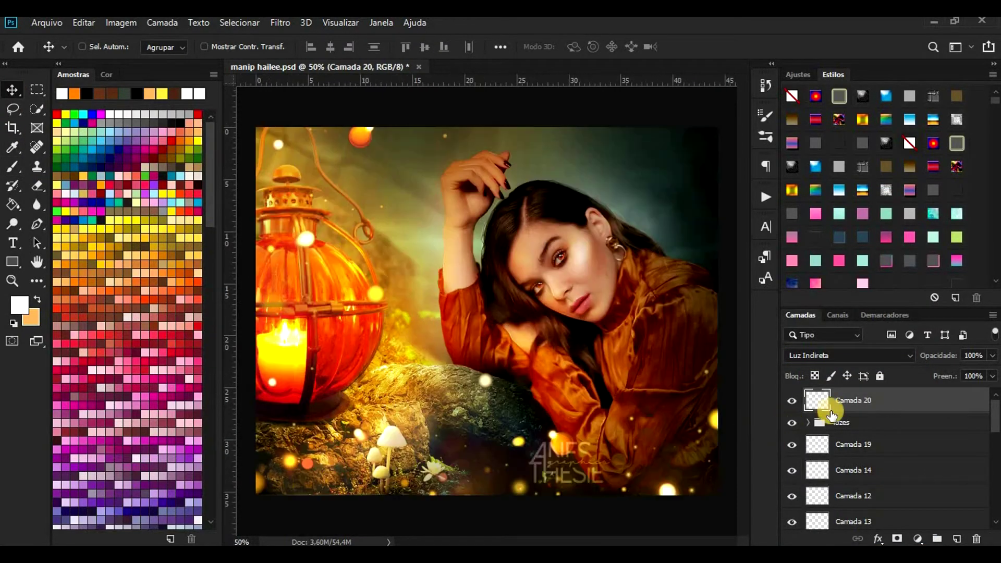
Step: Add a Brilho/Contraste adjustment layer, slightly lowering the brightness and raising the contrast
{"action": "left_click", "coordinate": [798, 75]}
{"action": "left_click", "coordinate": [819, 102]}
{"action": "left_click_drag", "start_coordinate": [655, 219], "coordinate": [644, 219]}
{"action": "left_click_drag", "start_coordinate": [669, 243], "coordinate": [672, 249]}
Step: Add an Equilíbrio de Cores layer with midtones +14, +10 and -20, and a Vibratilidade layer with vibrance +25
{"action": "left_click", "coordinate": [829, 122]}
{"action": "left_click_drag", "start_coordinate": [636, 211], "coordinate": [642, 231]}
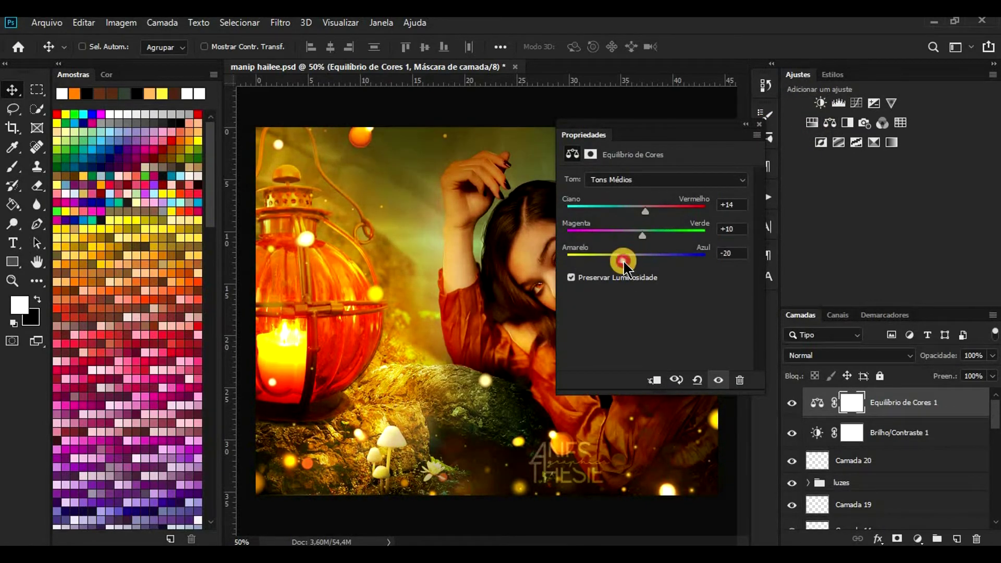
{"action": "left_click", "coordinate": [891, 103]}
{"action": "left_click_drag", "start_coordinate": [655, 193], "coordinate": [677, 193]}
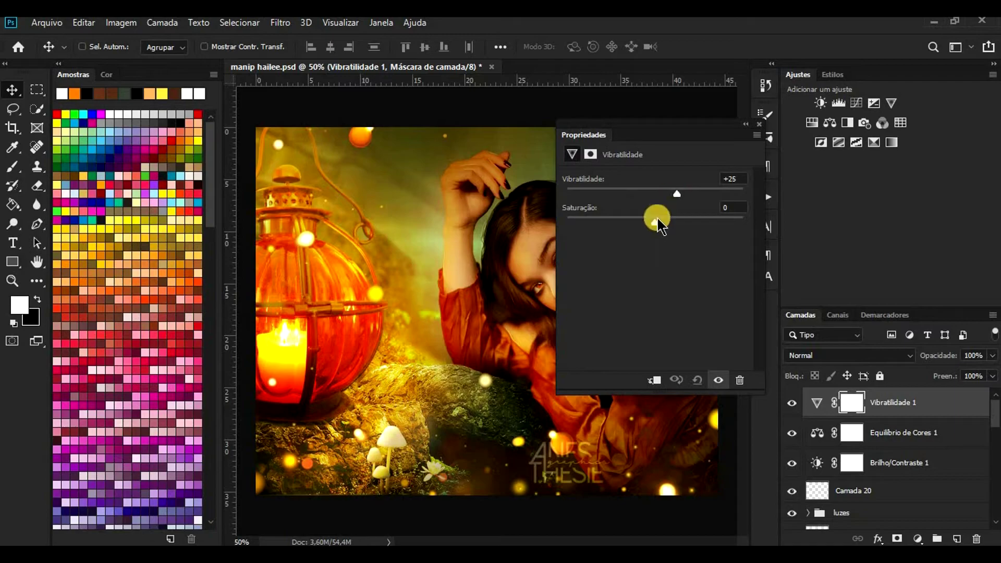
{"action": "left_click", "coordinate": [759, 124]}
{"action": "left_click", "coordinate": [816, 490]}
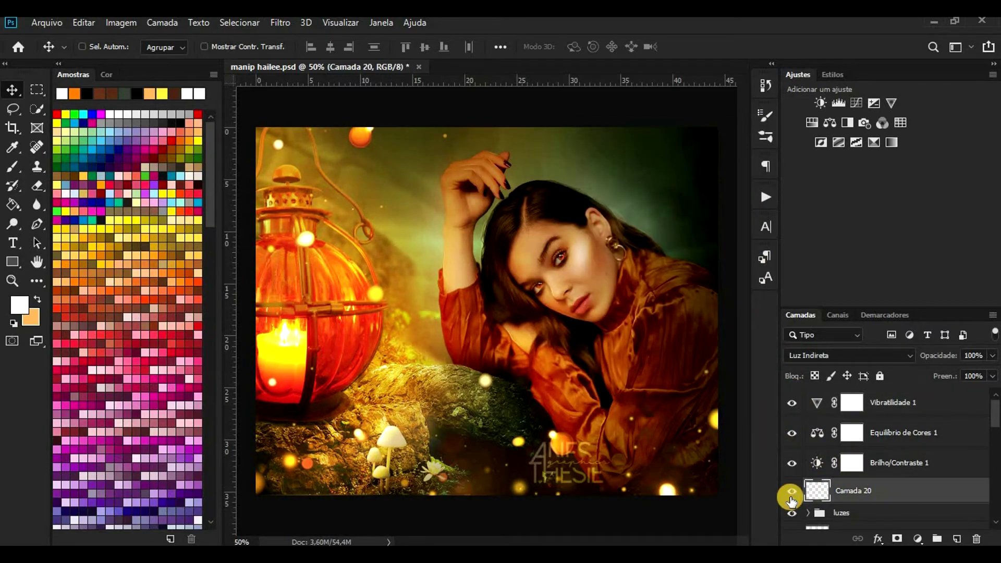
{"action": "scroll", "coordinate": [829, 469], "scroll_direction": "down", "scroll_amount": 3}
{"action": "left_click", "coordinate": [826, 451]}
{"action": "key", "text": "e"}
{"action": "scroll", "coordinate": [860, 435], "scroll_direction": "up", "scroll_amount": 3}
{"action": "left_click", "coordinate": [802, 401]}
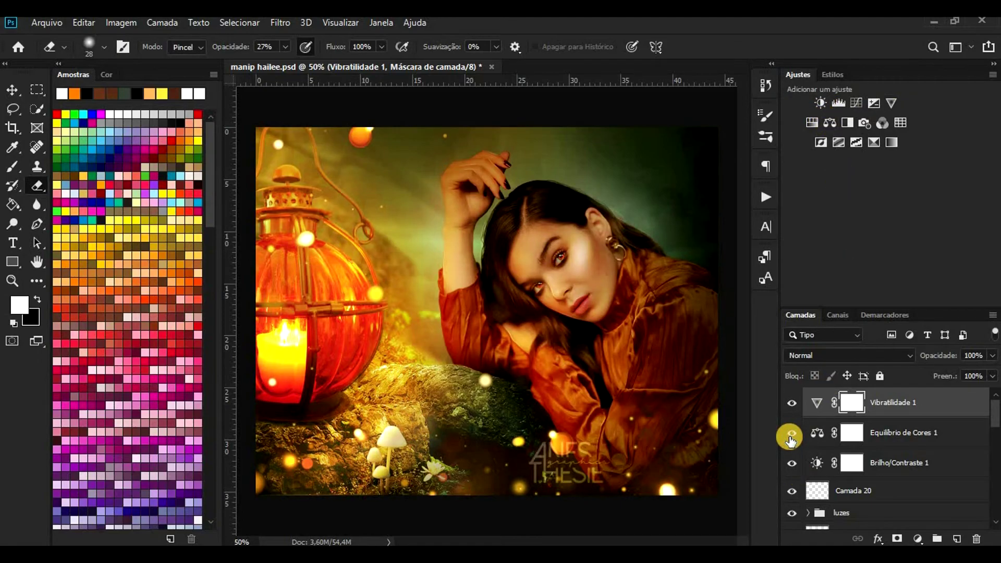
Step: Reopen the Equilíbrio de Cores 1 adjustment and fine-tune its magenta-green and yellow-blue balance
{"action": "key", "text": "ctrl+minus"}
{"action": "left_click", "coordinate": [818, 433]}
{"action": "double_click", "coordinate": [818, 432]}
{"action": "left_click", "coordinate": [634, 260]}
{"action": "mouse_move", "coordinate": [642, 236]}
{"action": "left_mouse_down"}
{"action": "mouse_move", "coordinate": [632, 233]}
{"action": "mouse_move", "coordinate": [648, 240]}
{"action": "left_mouse_up"}
{"action": "left_click", "coordinate": [616, 149]}
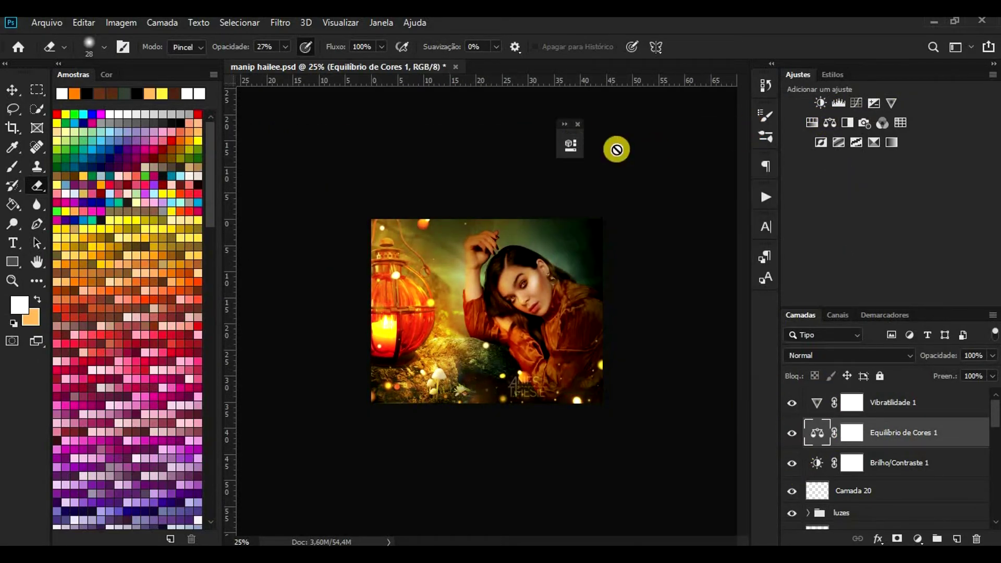
Step: Duplicate the whole layer stack and merge the copies into a single layer
{"action": "key", "text": "ctrl+plus"}
{"action": "scroll", "coordinate": [871, 448], "scroll_direction": "down", "scroll_amount": 10}
{"action": "left_click", "coordinate": [887, 512]}
{"action": "scroll", "coordinate": [889, 469], "scroll_direction": "up", "scroll_amount": 10}
{"action": "left_click", "coordinate": [889, 488], "text": "shift"}
{"action": "left_click", "coordinate": [919, 402], "text": "shift"}
{"action": "key", "text": "ctrl+j"}
{"action": "right_click", "coordinate": [854, 449]}
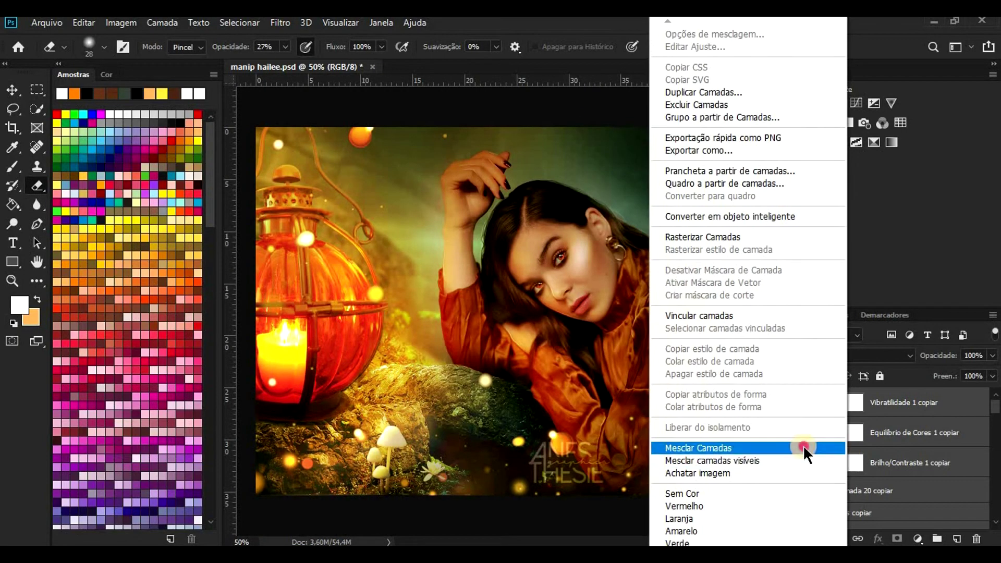
{"action": "left_click", "coordinate": [804, 448]}
Step: Duplicate the merged layer twice and sharpen the top copy with Smart Sharpen at 500%, radius 0,3 px, removing Desfoque Gaussiano
{"action": "key", "text": "ctrl+j"}
{"action": "key", "text": "ctrl+j"}
{"action": "left_click", "coordinate": [764, 196]}
{"action": "scroll", "coordinate": [605, 358], "scroll_direction": "up", "scroll_amount": 1}
{"action": "left_click", "coordinate": [553, 222]}
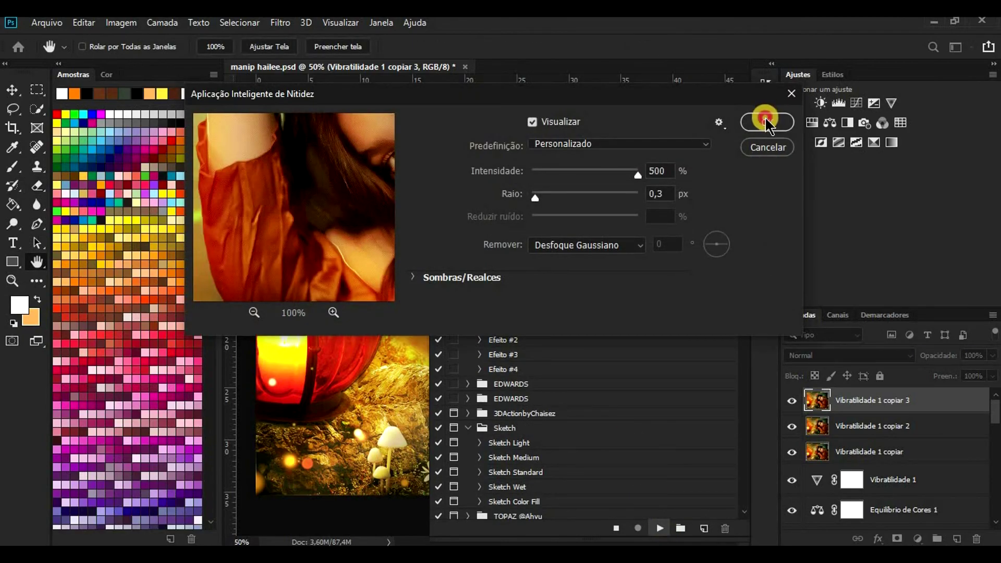
{"action": "left_click", "coordinate": [763, 117]}
{"action": "key", "text": "ctrl+1"}
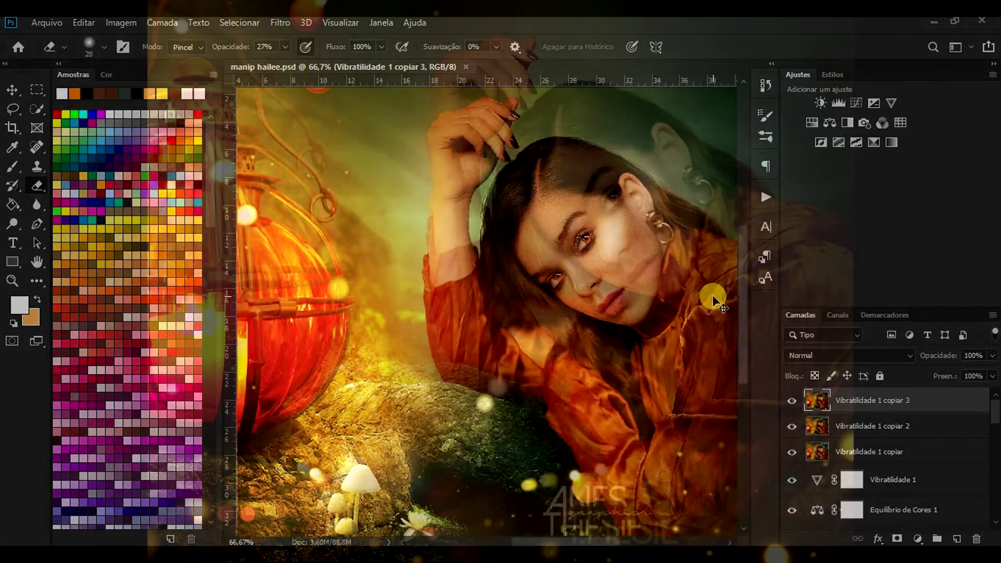